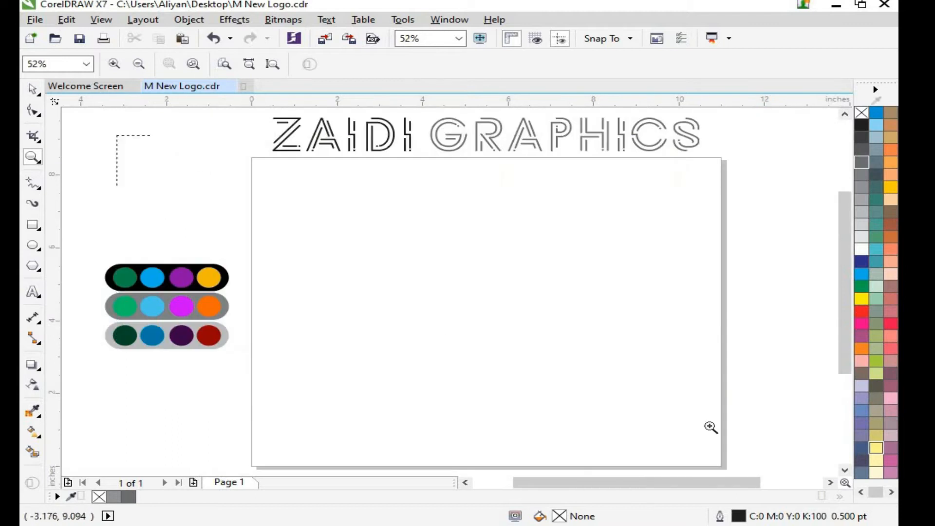
Step: Draw a tall narrow rectangle about 0.95 by 3.44 inches on the left part of the page
key(F6)
drag(347, 339, 361, 385)
key(z)
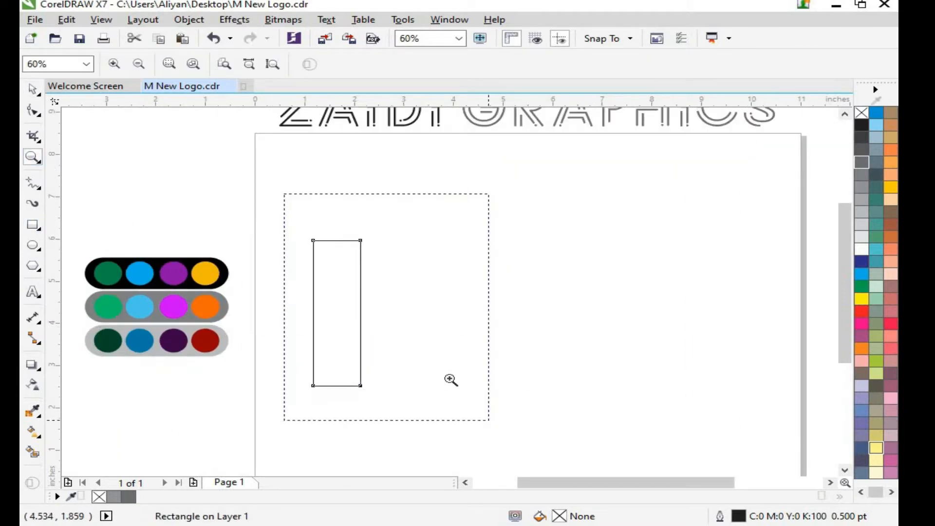
drag(451, 380, 489, 419)
key(space)
Step: Convert the rectangle to curves and move its upper-right corner node straight down so the upper edge slopes
key(F10)
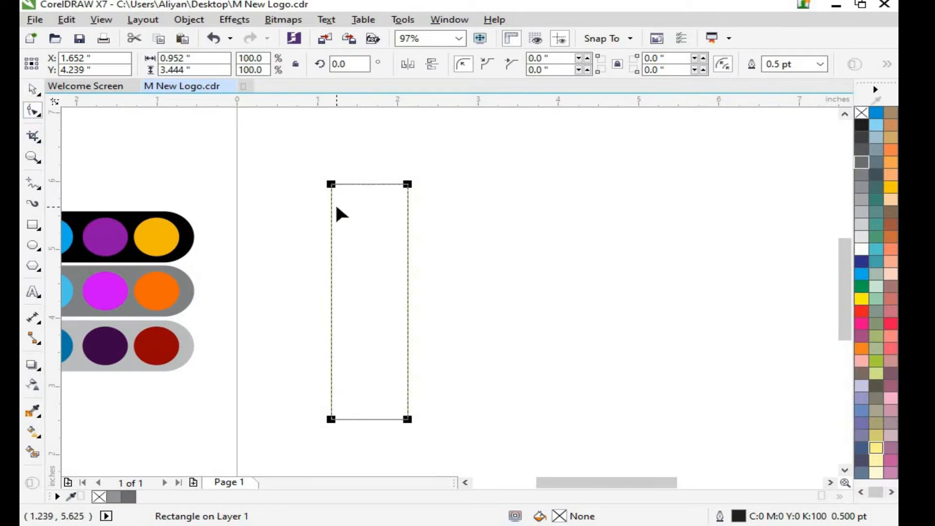
right_click(377, 217)
click(414, 192)
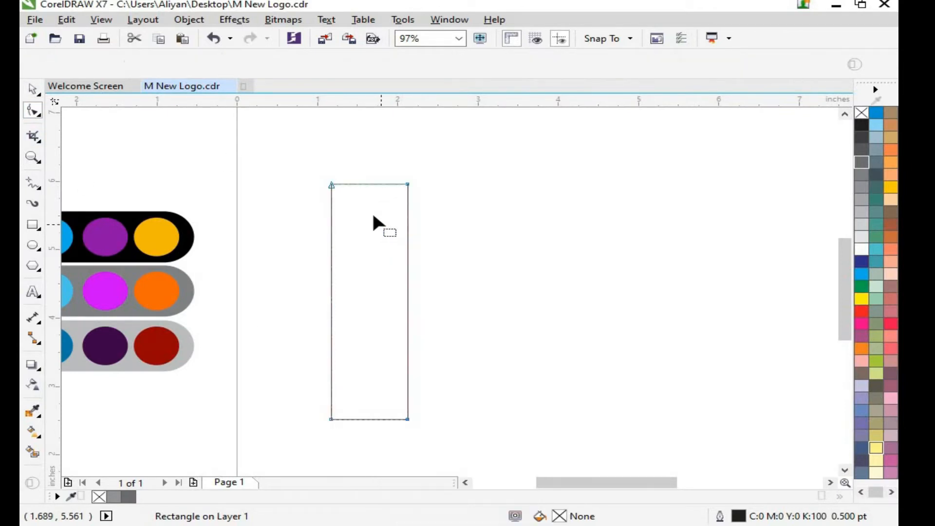
drag(406, 186, 408, 218)
Step: Convert the shape's left edge to a curve and bend it inward toward the right
click(332, 263)
click(332, 341)
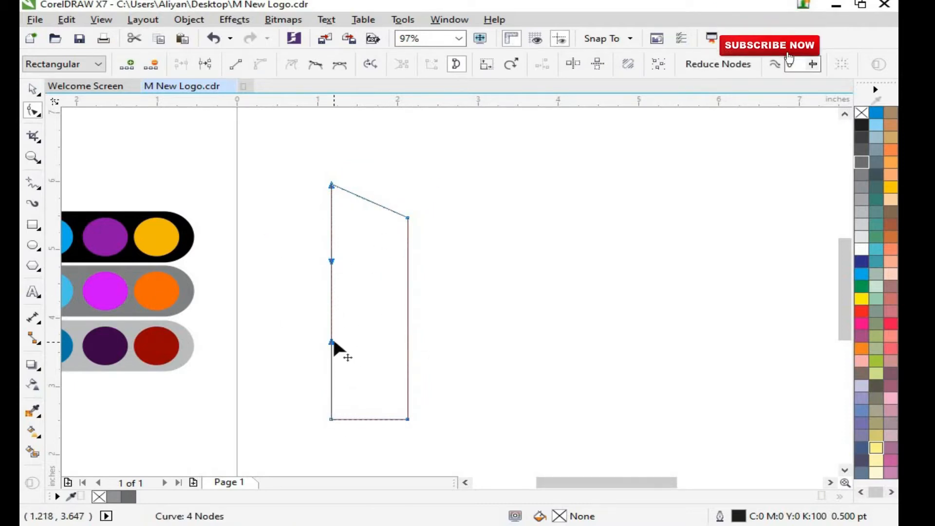
drag(332, 342, 370, 363)
drag(332, 262, 343, 249)
drag(345, 385, 345, 385)
Step: Raise the shape's lower-right corner node and bow the bottom edge downward
double_click(408, 419)
key(ctrl+z)
drag(366, 420, 393, 409)
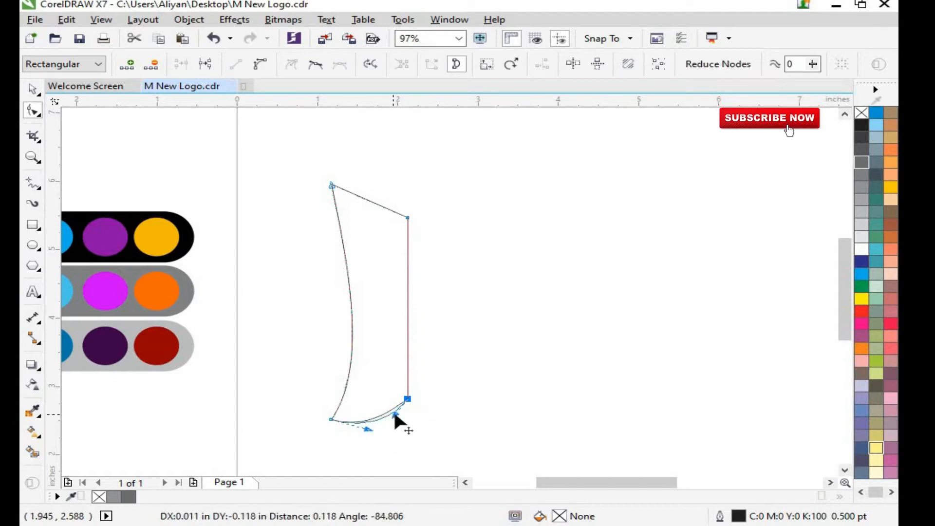
Step: Bow the shape's right and top edges outward and deepen the inward curve of its left edge
click(407, 332)
drag(407, 317, 421, 314)
click(366, 200)
drag(369, 201, 369, 190)
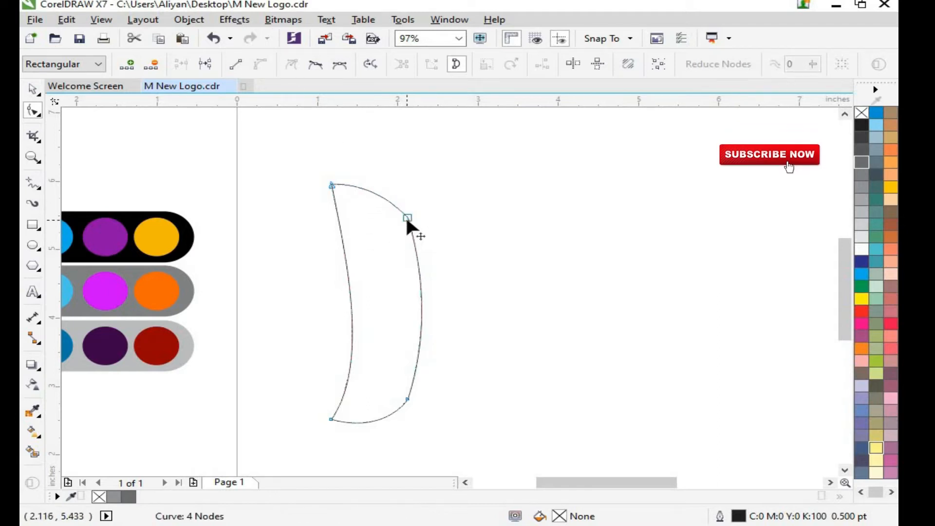
drag(354, 288, 369, 286)
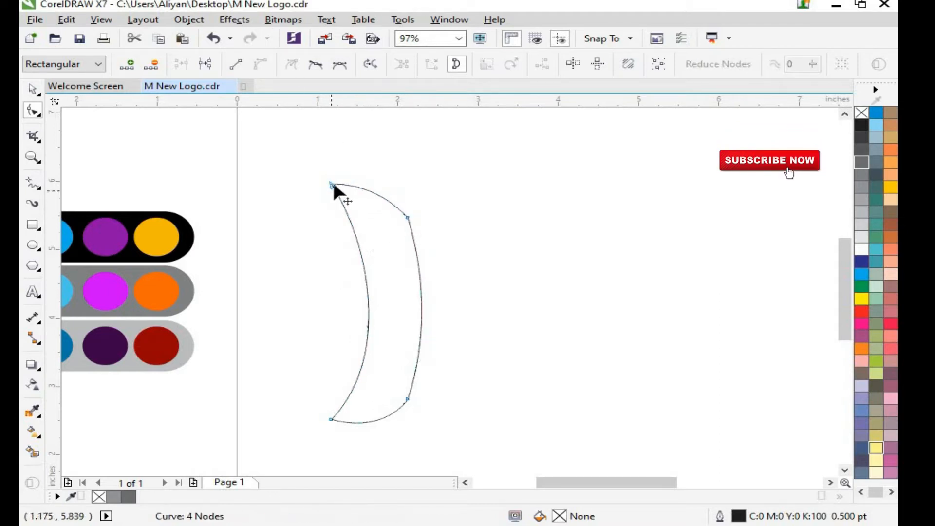
Step: Delete the shape's lower-right node and extend the bottom tip's handle to round the lower end into one curve
click(406, 399)
key(Delete)
key(ctrl+z)
right_click(407, 398)
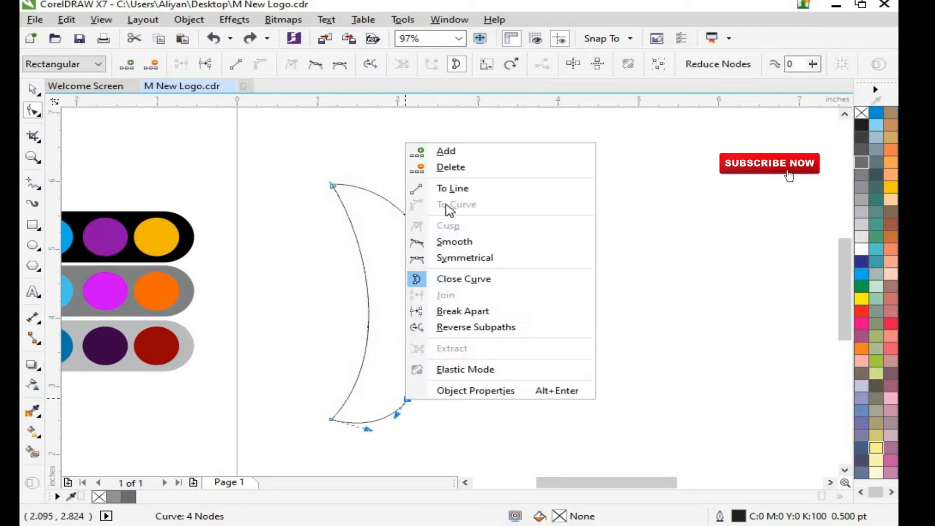
click(449, 168)
drag(334, 417, 452, 456)
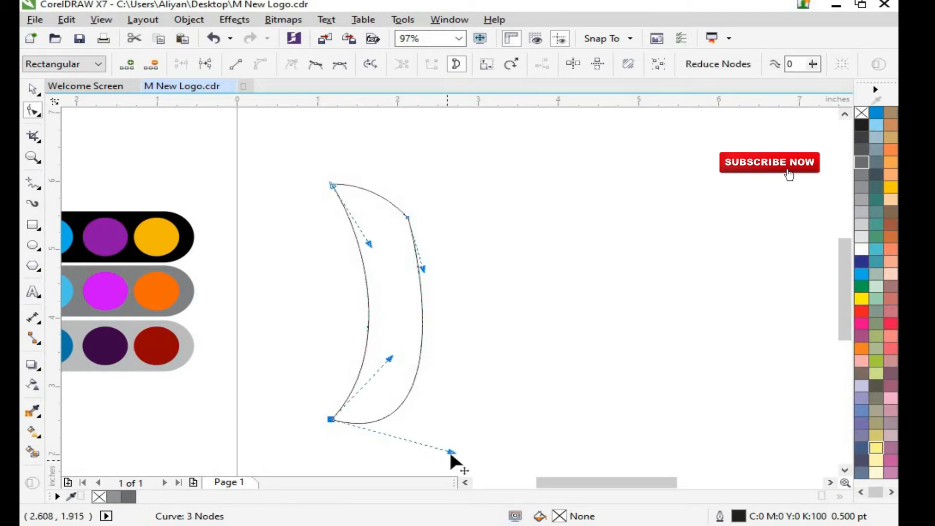
Step: Refine the crescent by pulling in its right edge, shifting the upper-right node and adjusting the tip handles
drag(434, 315, 426, 285)
drag(406, 217, 402, 212)
click(331, 420)
drag(391, 361, 392, 379)
click(369, 242)
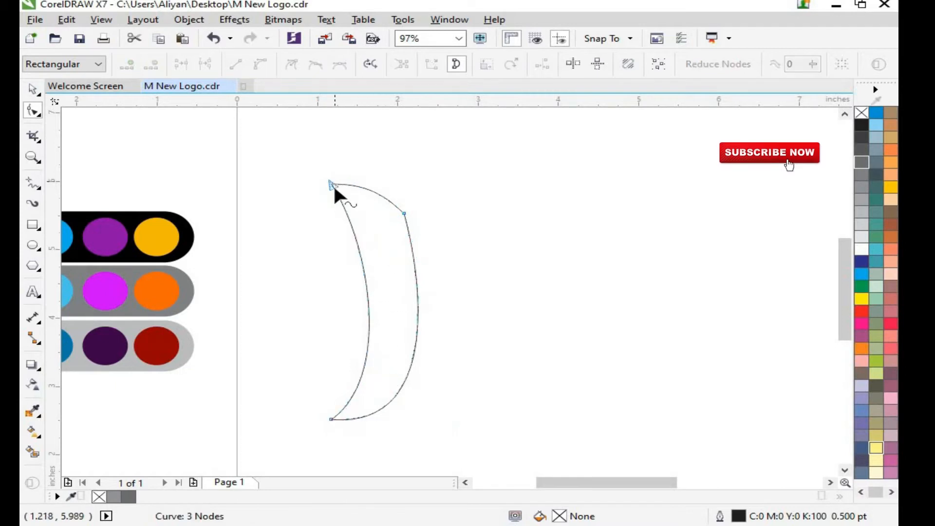
click(332, 186)
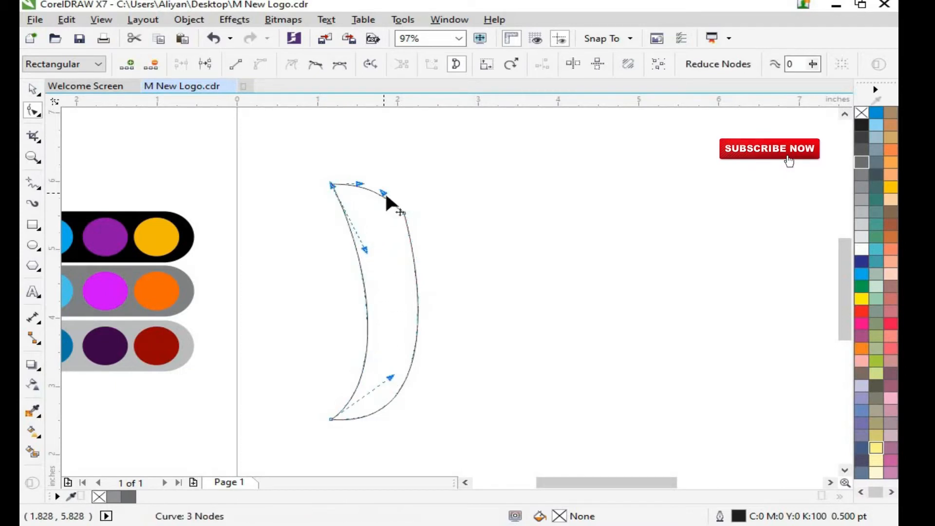
key(space)
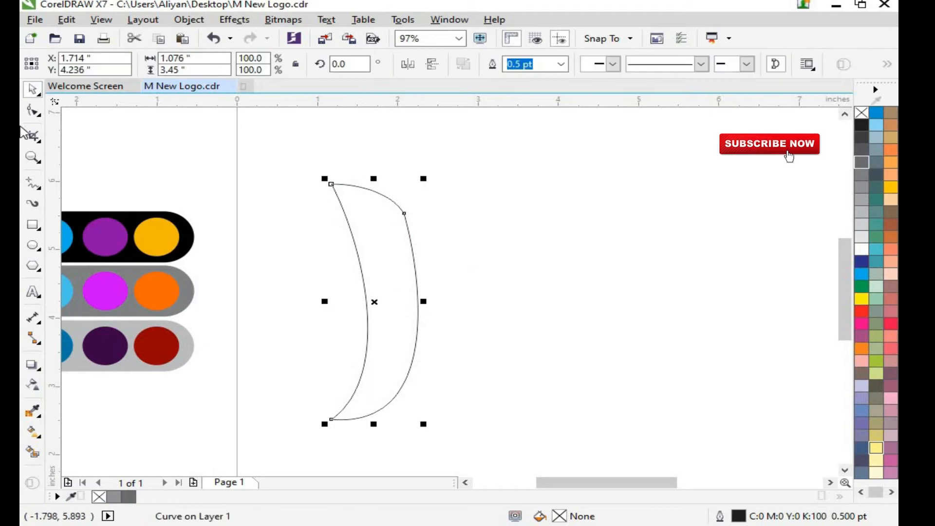
Step: Copy the crescent and paste a duplicate in place
click(32, 157)
scroll(349, 307, down, 2)
key(space)
right_click(349, 329)
click(355, 301)
right_click(355, 300)
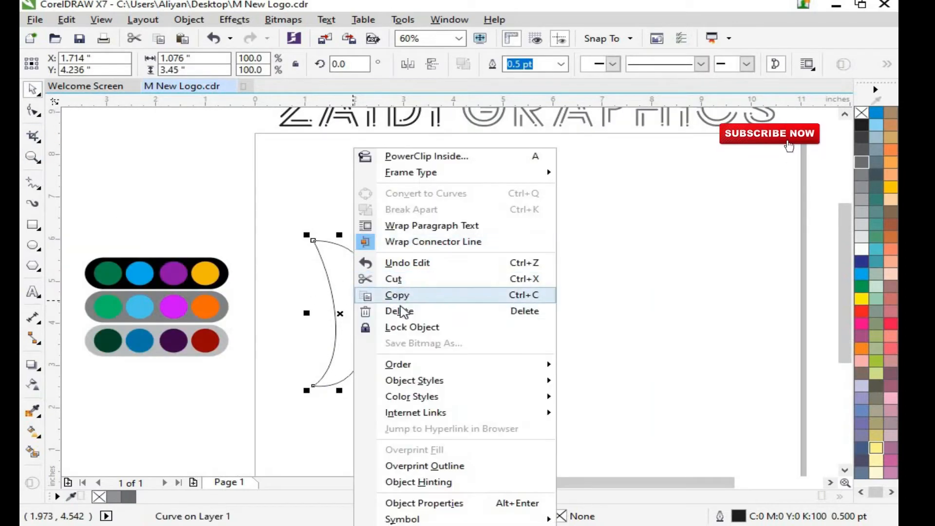
click(390, 295)
right_click(472, 378)
click(521, 455)
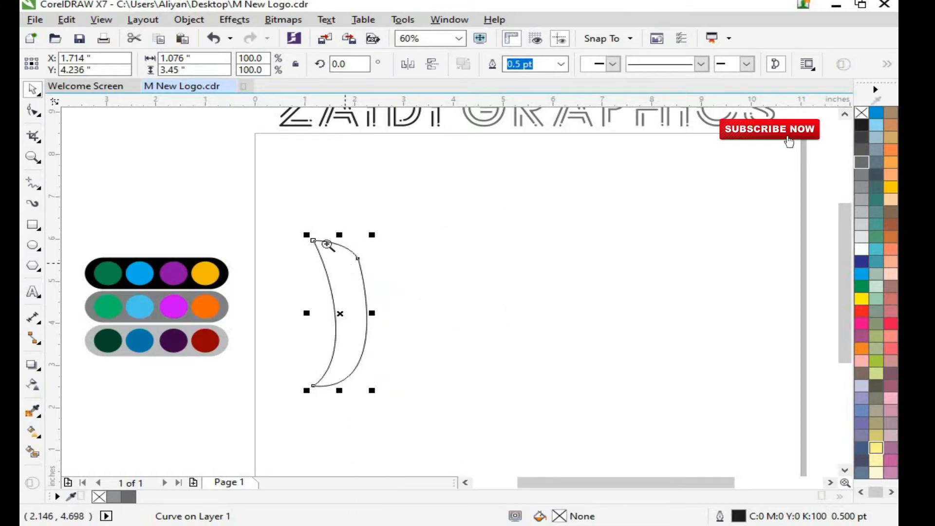
Step: Flip the duplicate crescent to a 180° orientation and place it right of the original, slightly higher
click(408, 64)
drag(370, 346, 490, 347)
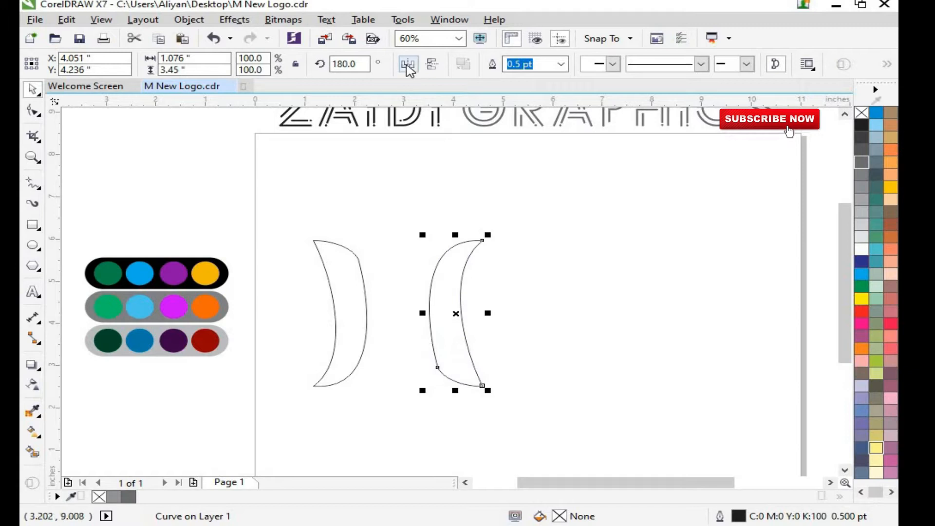
click(432, 64)
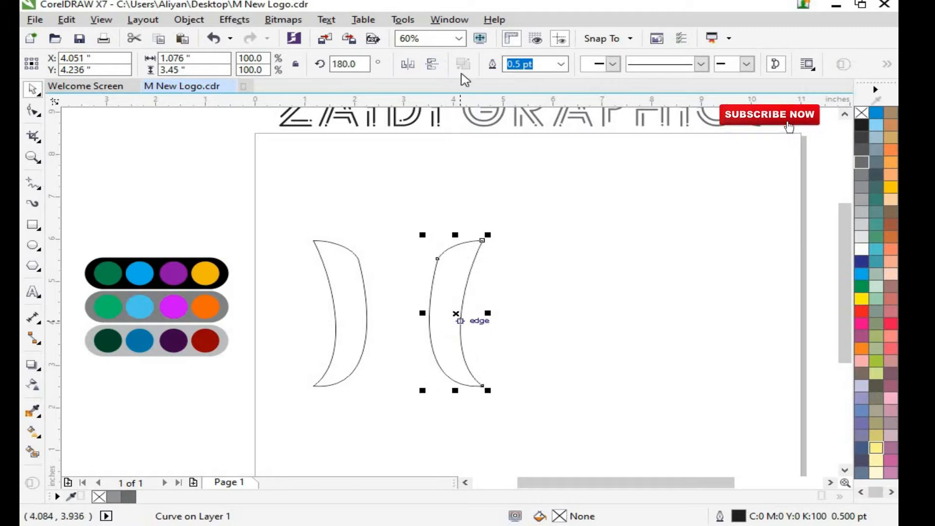
click(461, 316)
drag(468, 348, 487, 317)
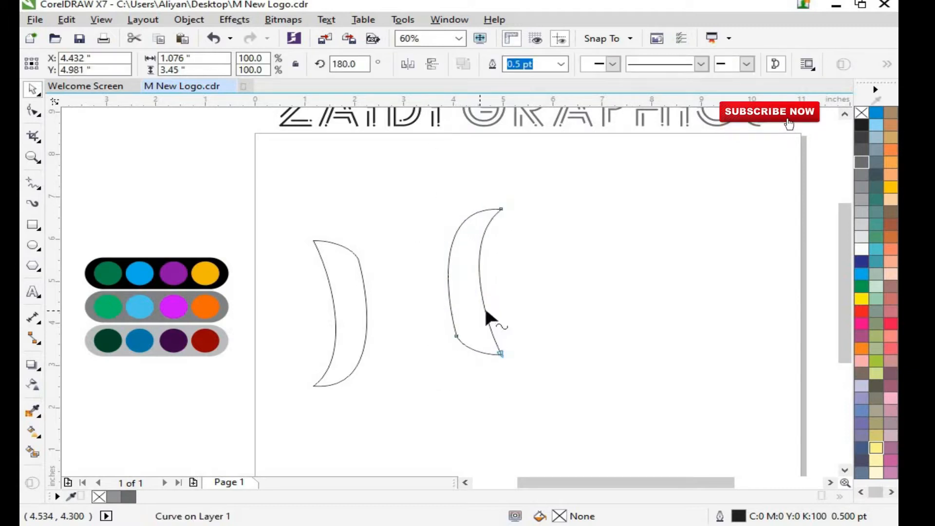
click(33, 156)
drag(242, 198, 604, 420)
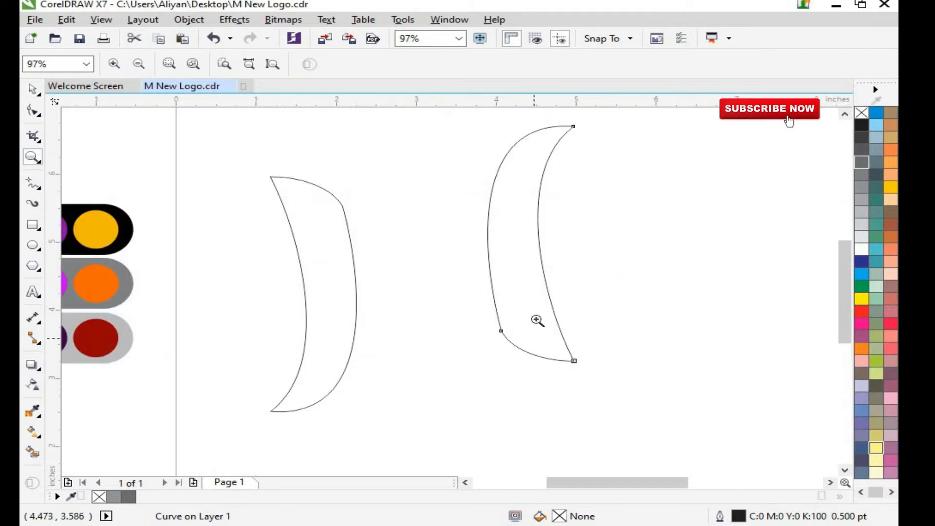
key(space)
drag(544, 320, 547, 317)
Step: Draw a long rectangle across both crescents, rotate it to 330° and convert it to curves
drag(215, 251, 612, 435)
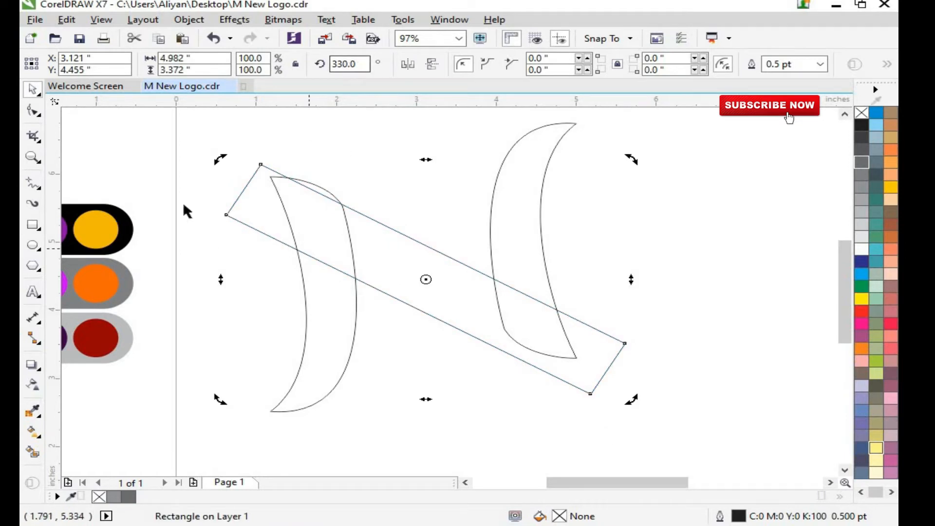
click(33, 110)
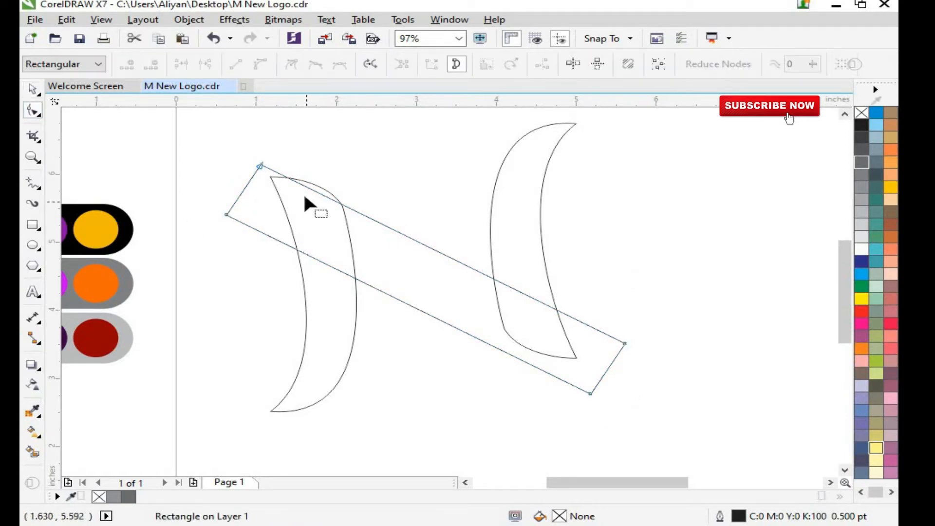
right_click(262, 168)
click(287, 191)
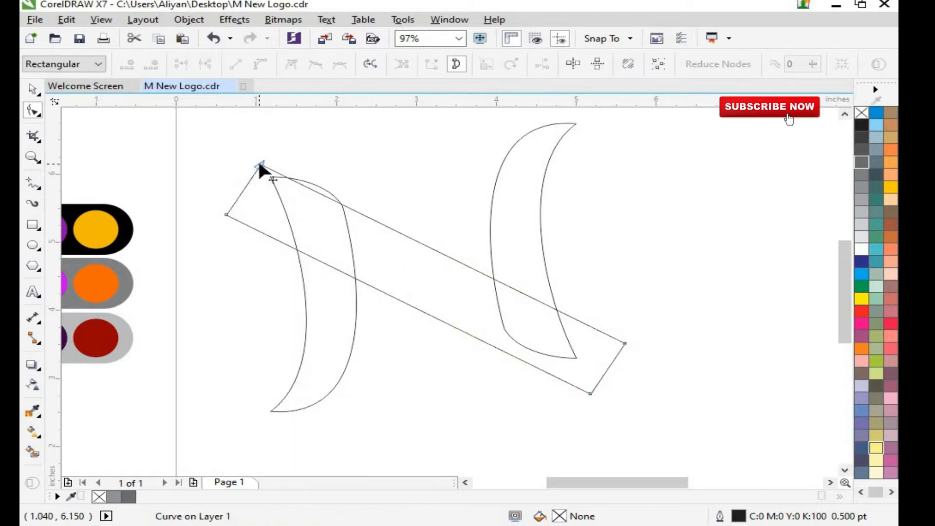
Step: Widen both ends of the diagonal shape by moving its corner nodes, and add a raised node on its upper edge above the left crescent
drag(227, 214, 233, 225)
drag(625, 344, 635, 313)
drag(235, 230, 236, 243)
right_click(354, 200)
click(386, 209)
drag(354, 202, 348, 165)
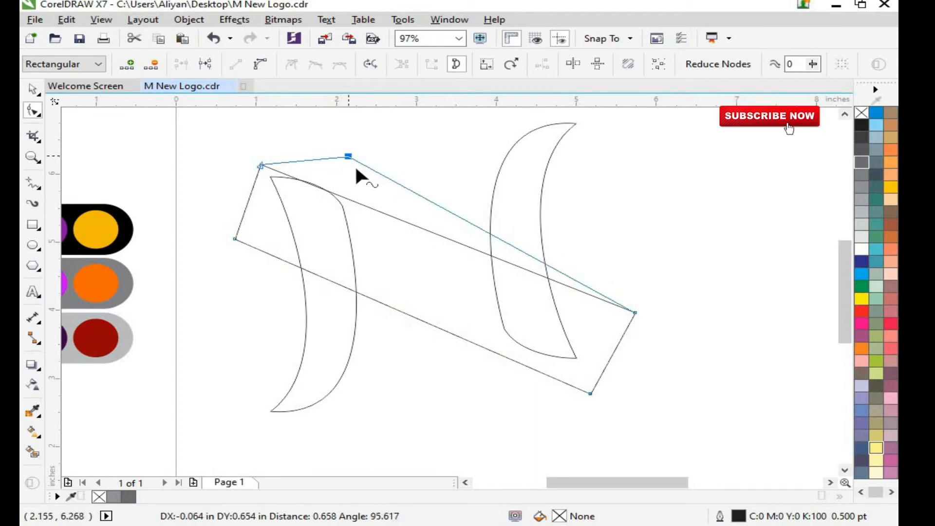
Step: Add a node on the diagonal's lower edge below the right crescent, shift it left and raise the lower-right corner node
right_click(509, 354)
click(551, 110)
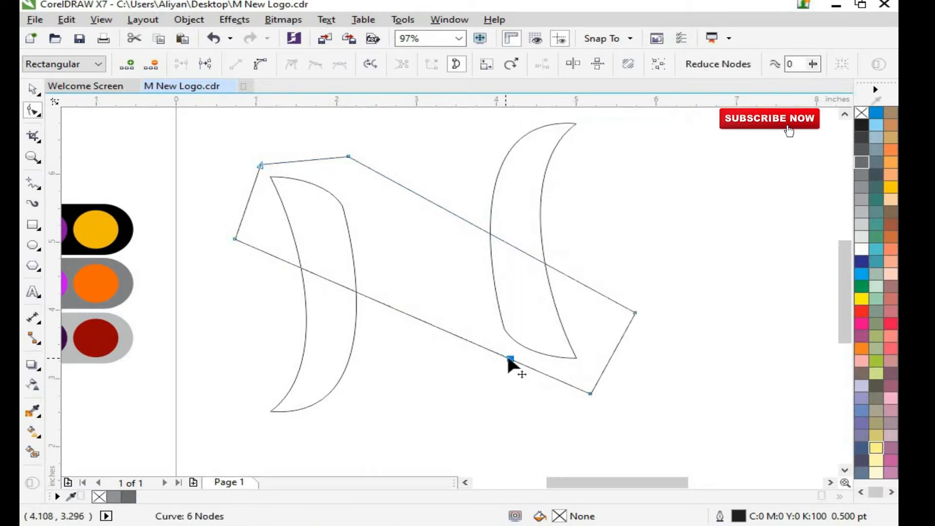
drag(510, 359, 480, 359)
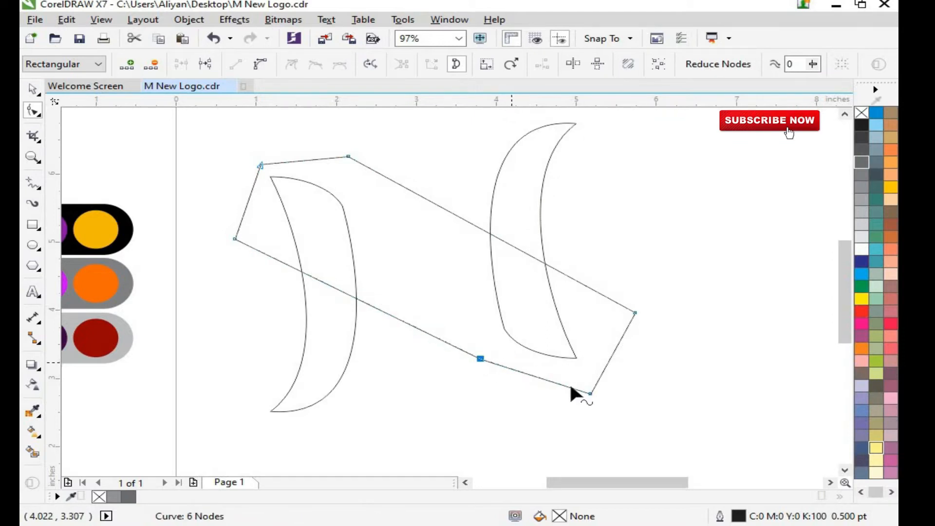
drag(587, 391, 585, 374)
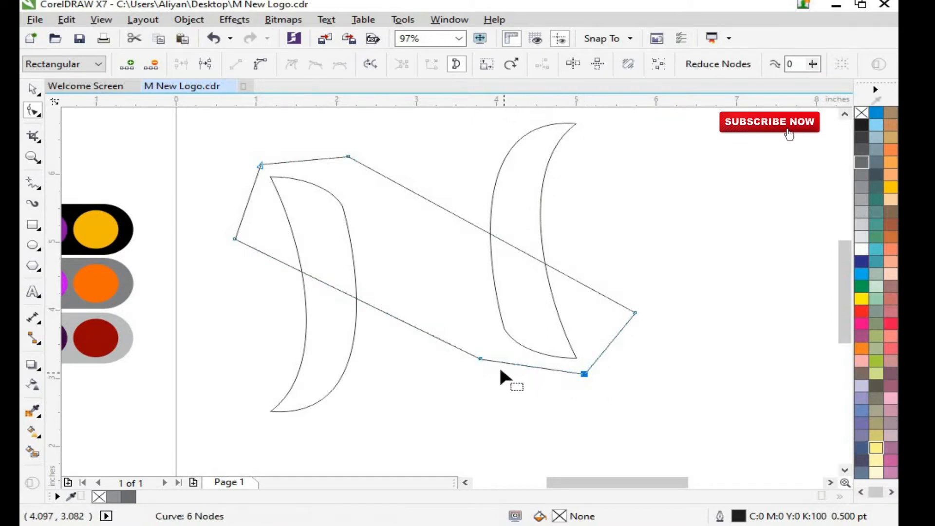
Step: Add a node on each long edge of the diagonal and move them to the left crescent's top tip and right crescent's bottom tip
click(266, 254)
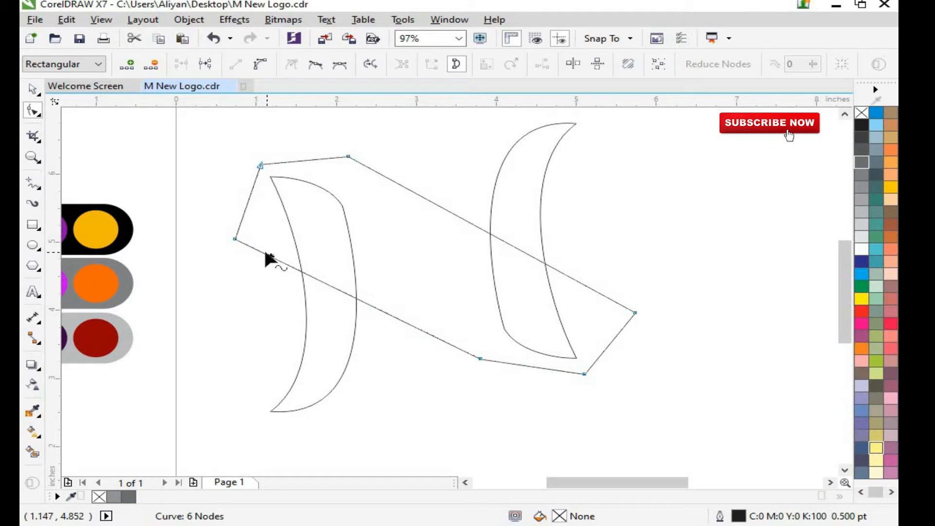
right_click(298, 271)
click(338, 278)
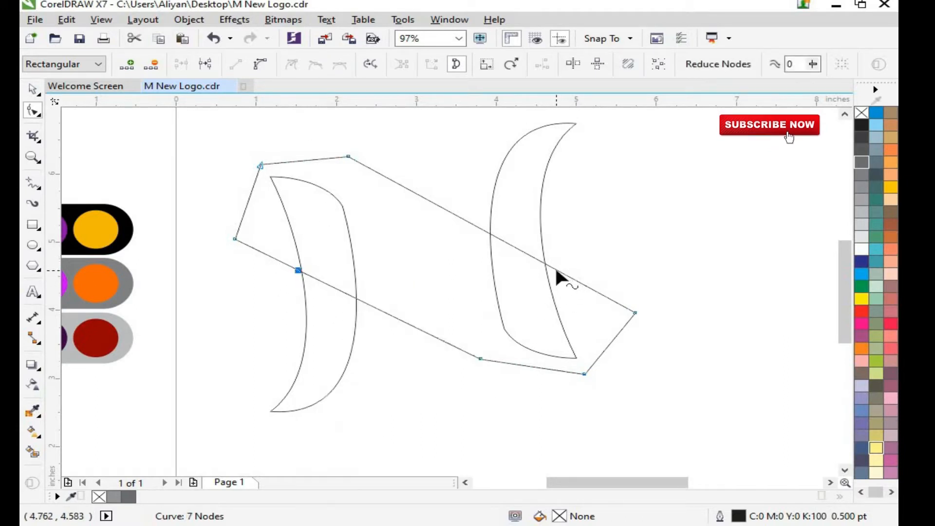
right_click(546, 265)
click(587, 270)
drag(286, 201, 272, 178)
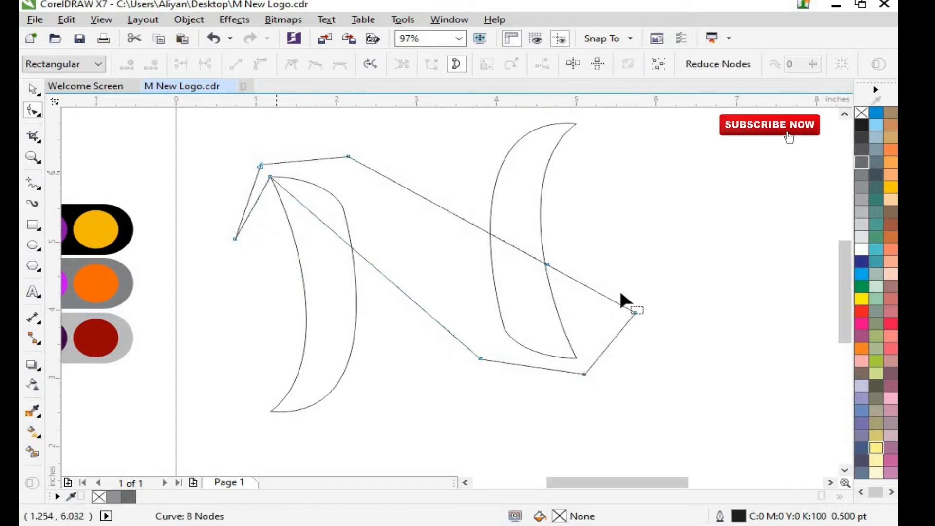
drag(547, 265, 575, 358)
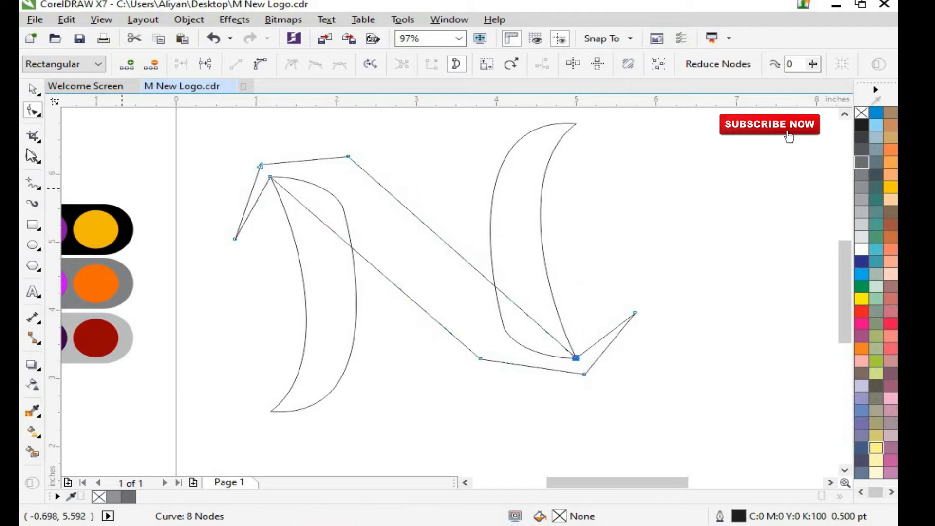
Step: Bow the diagonal's left-end and top segments outward and delete the node between them to form one rounded arc
key(z)
click(368, 277)
key(F10)
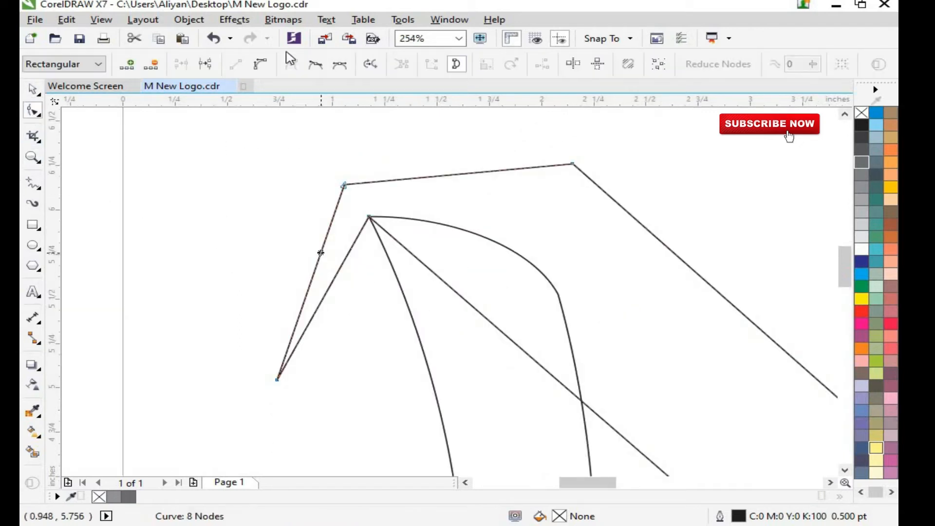
drag(331, 273, 253, 270)
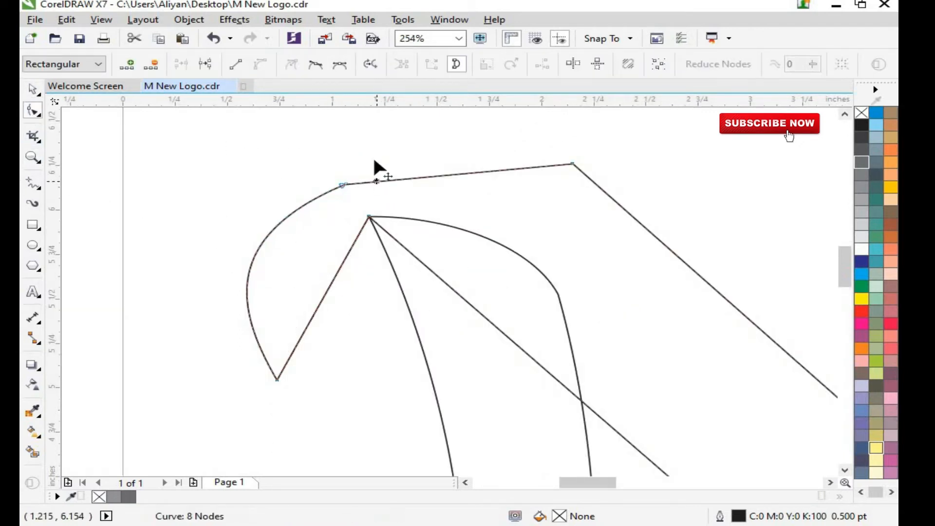
click(385, 181)
drag(432, 177, 423, 121)
double_click(345, 185)
click(572, 163)
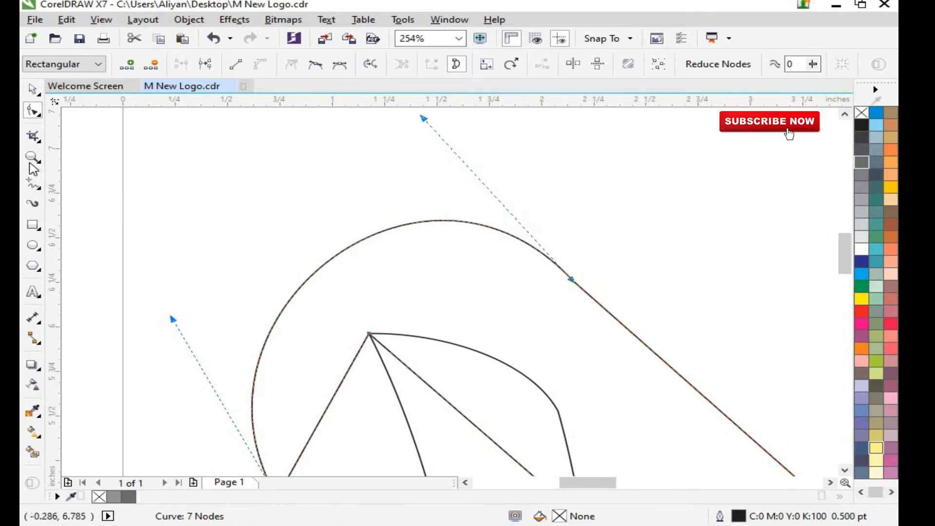
Step: Add a node where the diagonal's lower edge crosses the left crescent and move it up to the crescent's shoulder
scroll(223, 140, down, 2)
scroll(458, 310, up, 1)
key(space)
key(space)
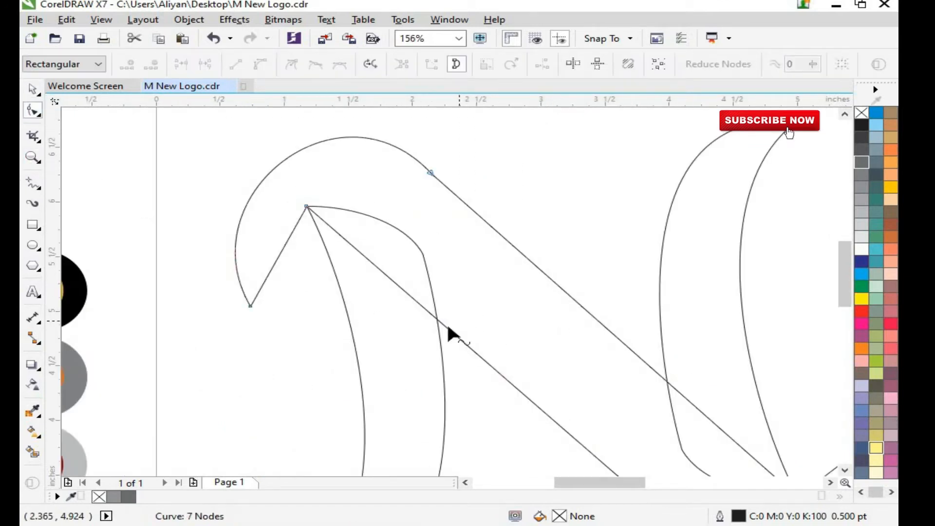
double_click(444, 328)
drag(444, 327, 444, 263)
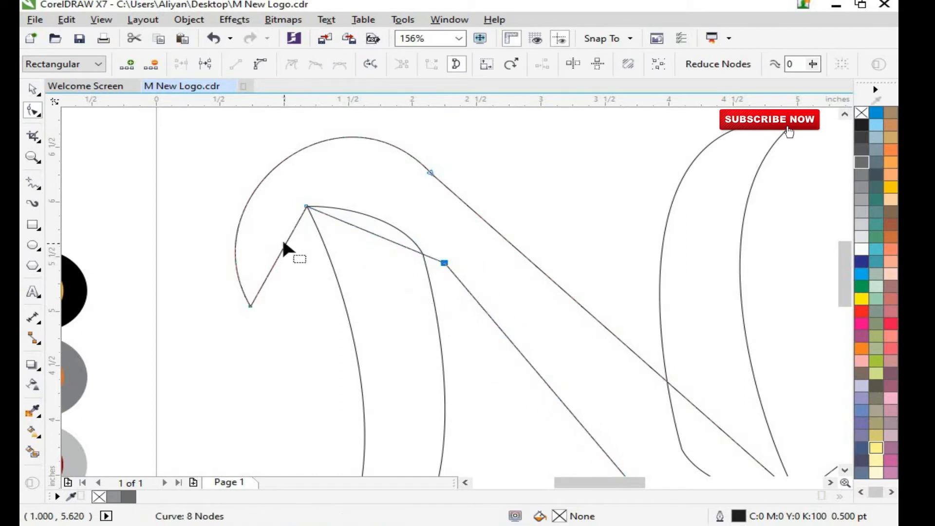
Step: Convert the two inner segments at the diagonal's upper-left end to curves and bow them around the left crescent's top
click(332, 222)
click(260, 64)
drag(376, 232, 376, 202)
click(296, 229)
click(260, 64)
drag(306, 205, 297, 205)
click(403, 216)
double_click(430, 173)
key(ctrl+z)
click(32, 156)
right_click(327, 279)
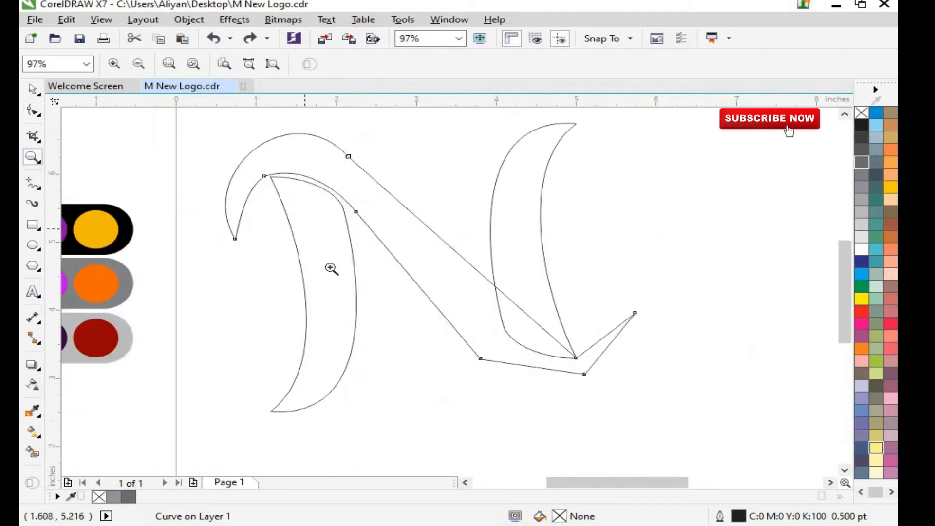
Step: Bow the two outer segments at the diagonal's lower-right end and delete the node between them to form one arc
drag(216, 117, 709, 447)
click(33, 111)
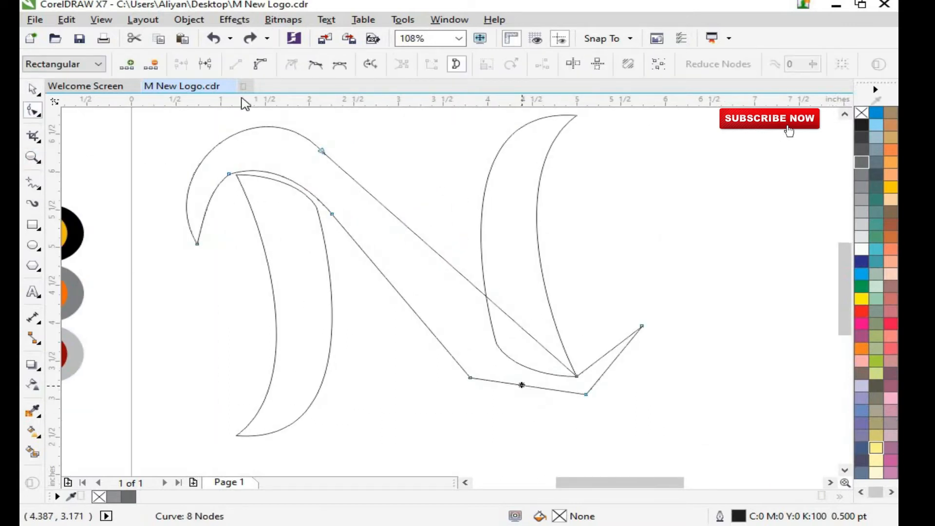
drag(528, 384, 528, 405)
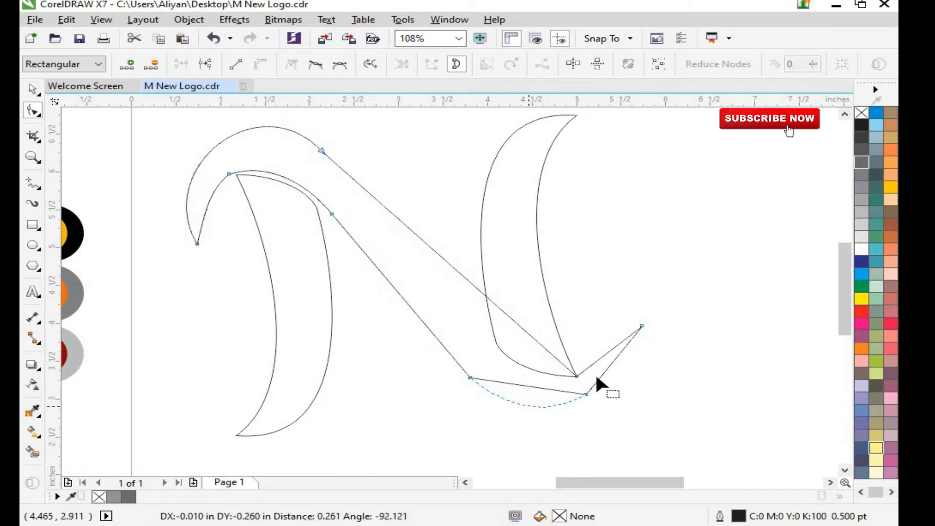
click(541, 408)
double_click(586, 395)
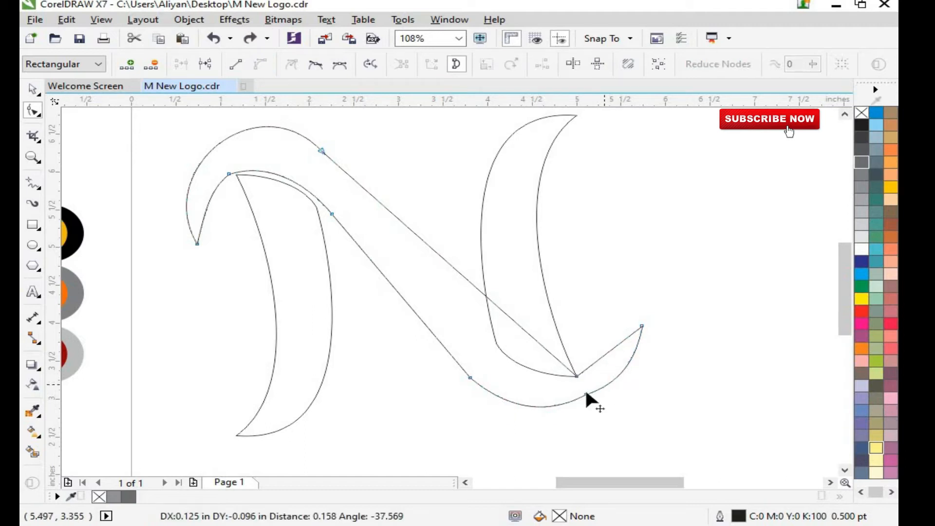
Step: Add a node on the diagonal's upper edge and move it down to the right crescent's lower-left shoulder
click(261, 64)
drag(550, 353, 575, 378)
key(ctrl+z)
double_click(508, 316)
drag(508, 316, 480, 339)
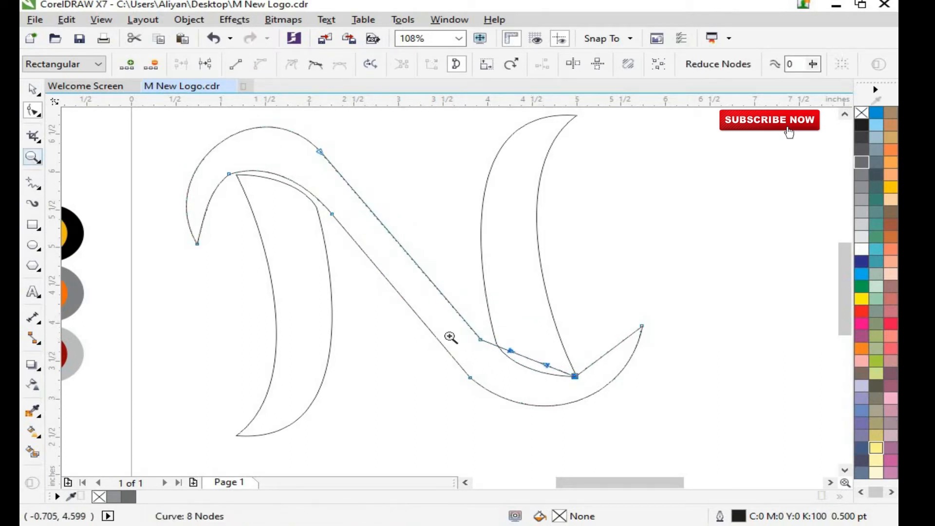
Step: Bow the diagonal's inner segment under the right crescent's base and shift its end node just outside the crescent's bottom tip
click(371, 336)
key(space)
key(F10)
drag(511, 338, 539, 342)
drag(414, 295, 410, 332)
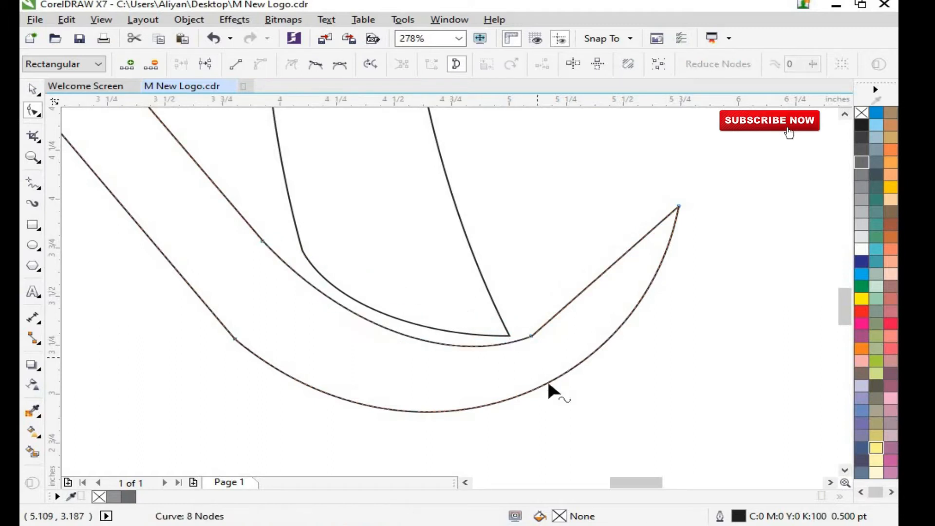
Step: Deepen the outer arc of the diagonal's lower-right hook and move the hook's tip up and inward
drag(535, 384, 526, 438)
drag(679, 206, 594, 164)
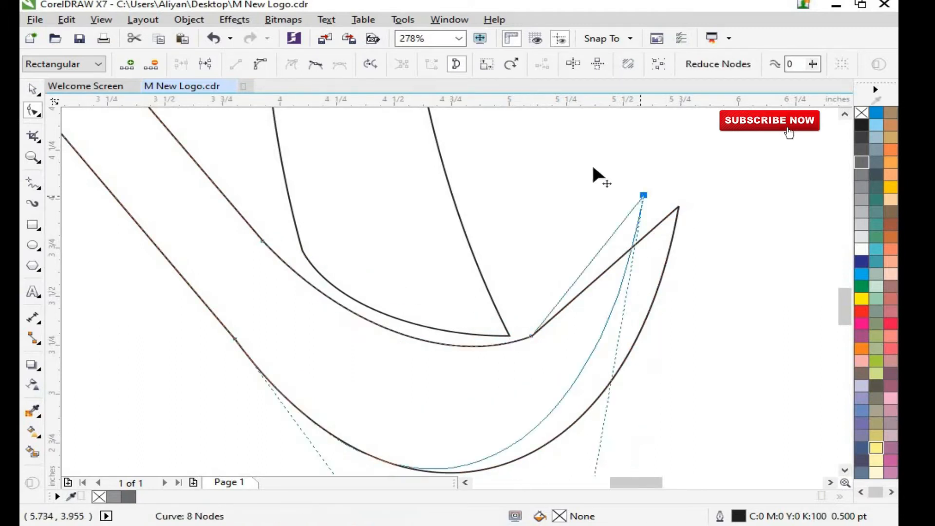
drag(662, 480, 703, 470)
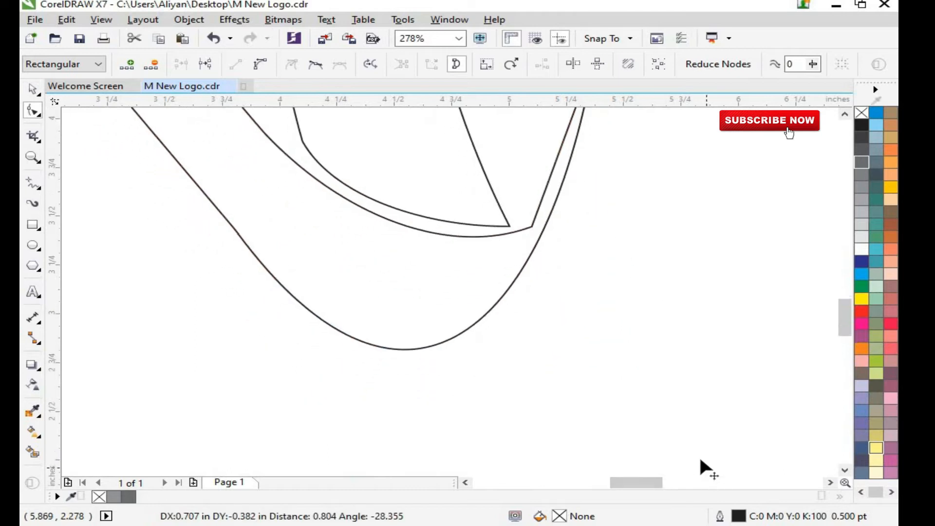
scroll(509, 224, down, 4)
scroll(637, 334, up, 2)
Step: Merge the lower-right hook's two inner segments into one curve and adjust its handles around the right crescent's bottom tip
drag(444, 267, 413, 268)
click(332, 215)
click(33, 157)
drag(265, 167, 560, 313)
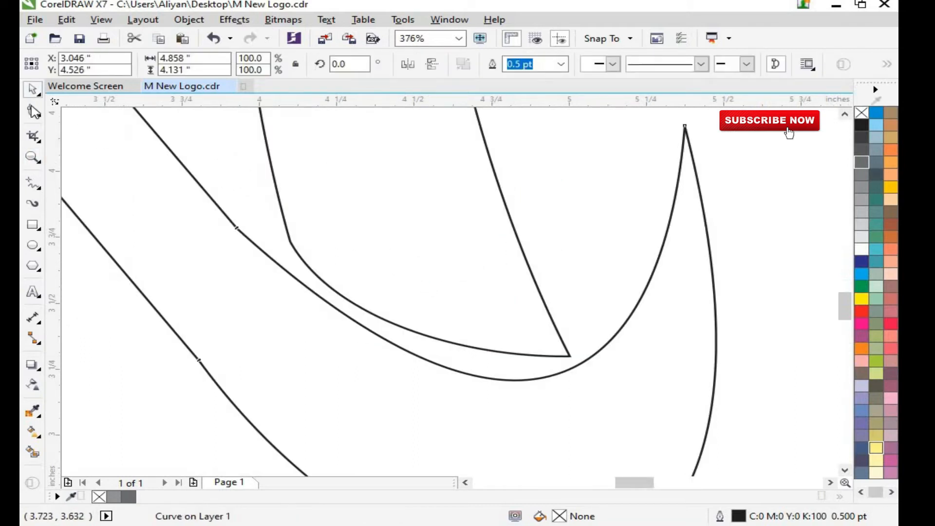
scroll(540, 411, down, 5)
drag(531, 448, 522, 444)
drag(566, 409, 569, 418)
drag(526, 451, 532, 452)
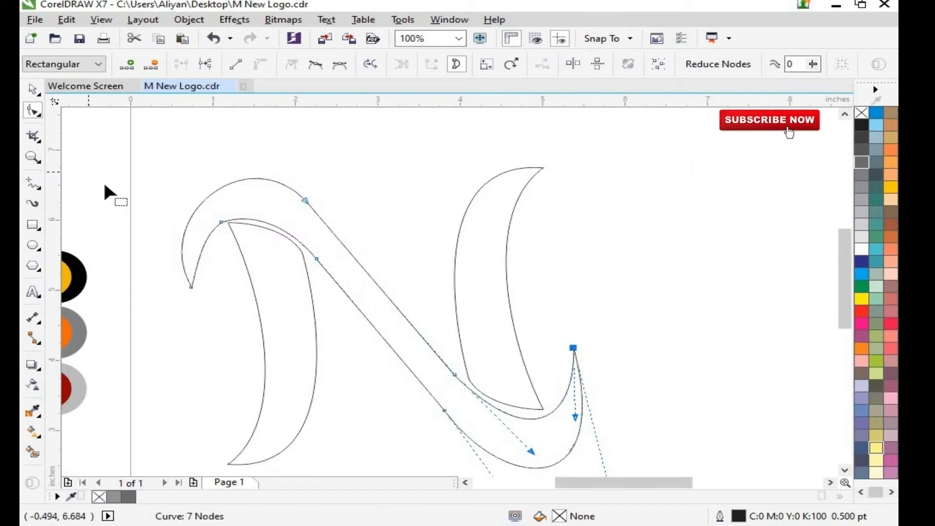
Step: Adjust the nodes and handles of the diagonal's upper-left hook so it follows the left crescent's top with an even gap
scroll(163, 182, up, 3)
drag(171, 237, 157, 155)
drag(322, 246, 317, 237)
drag(463, 254, 481, 257)
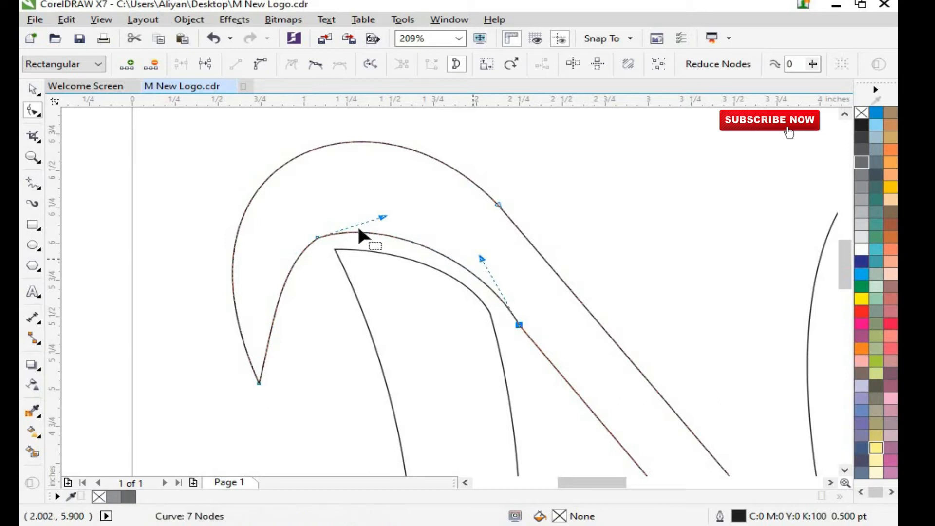
drag(260, 382, 274, 383)
drag(291, 322, 159, 115)
Step: Convert the diagonal's long upper edge to a curve and bow it slightly outward
scroll(356, 211, down, 4)
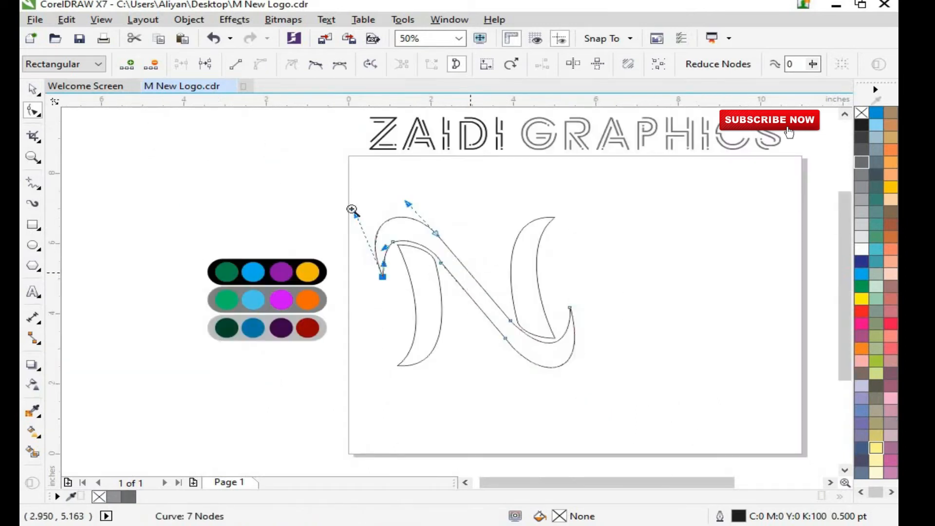
scroll(482, 273, up, 3)
click(343, 110)
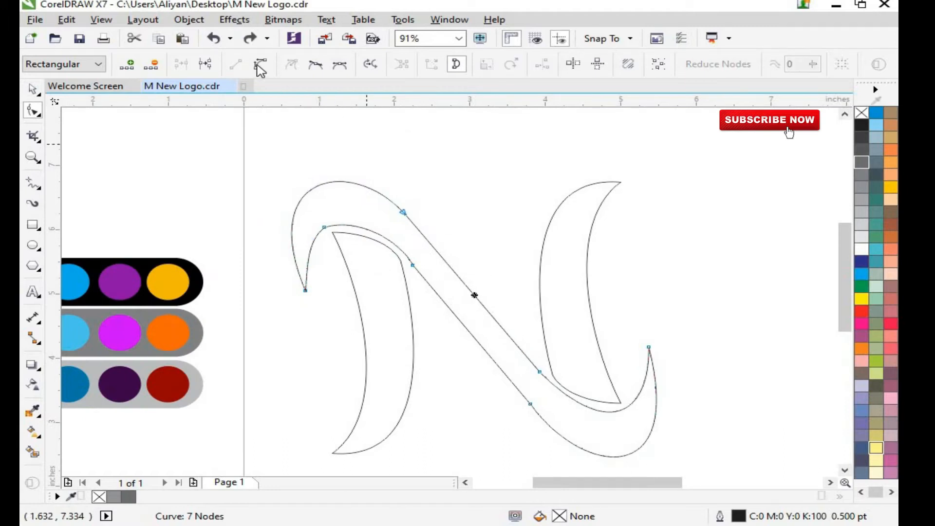
drag(447, 266, 457, 267)
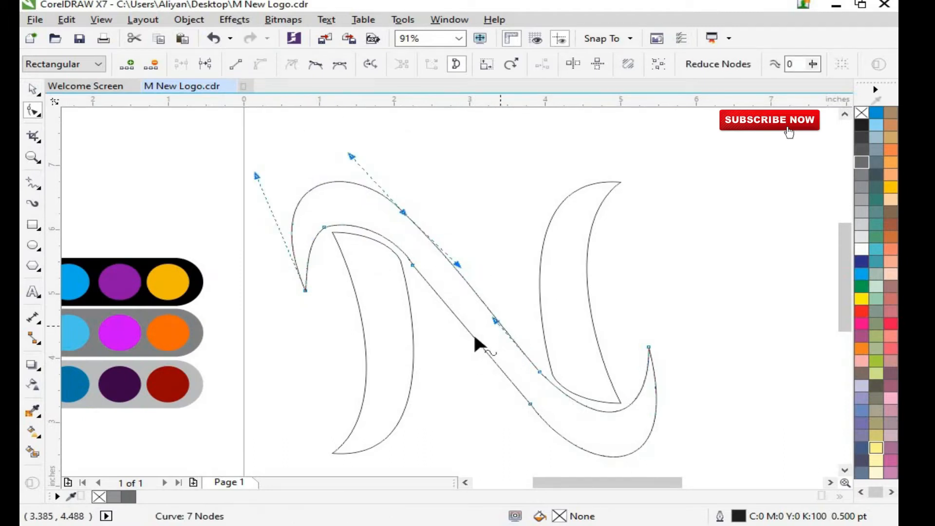
Step: Convert the diagonal's long lower edge to a curve and adjust its handles for a gentle bend
click(414, 266)
click(446, 303)
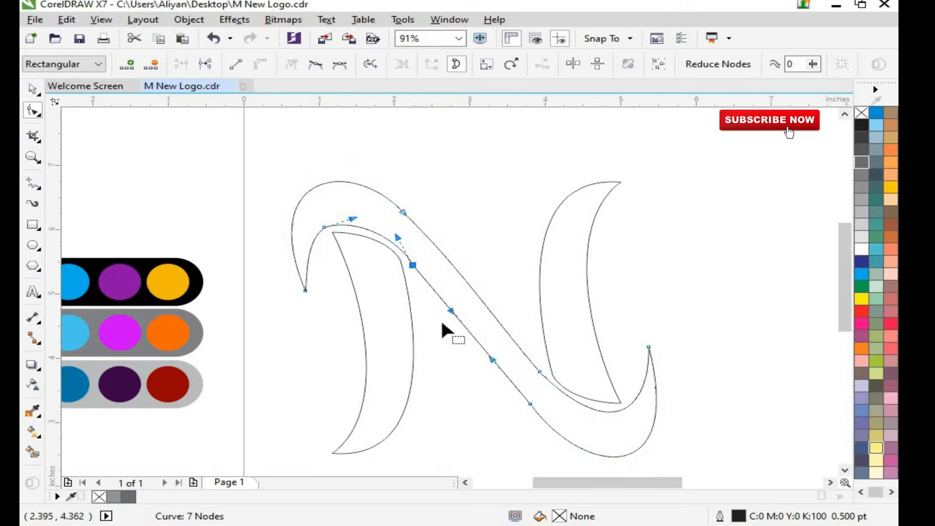
drag(491, 355, 503, 359)
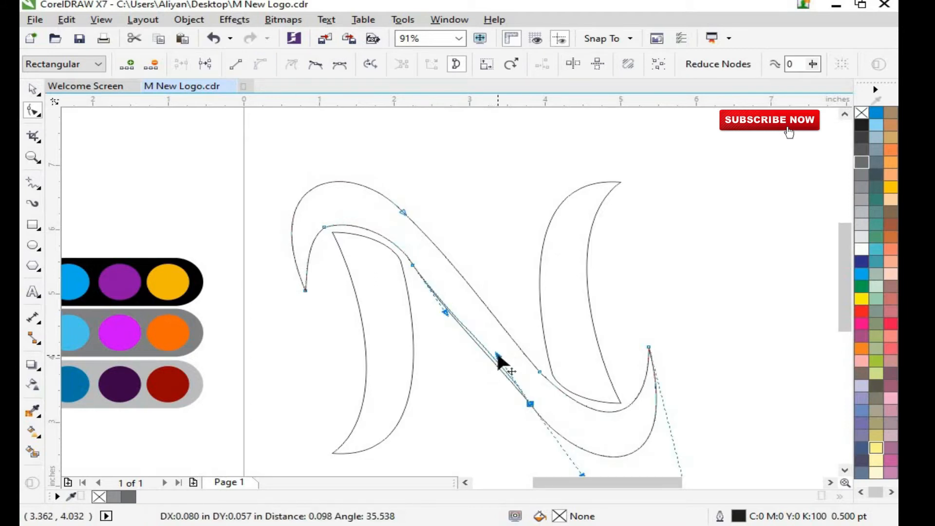
click(466, 373)
click(412, 265)
drag(445, 308, 431, 292)
click(430, 292)
click(411, 259)
click(412, 265)
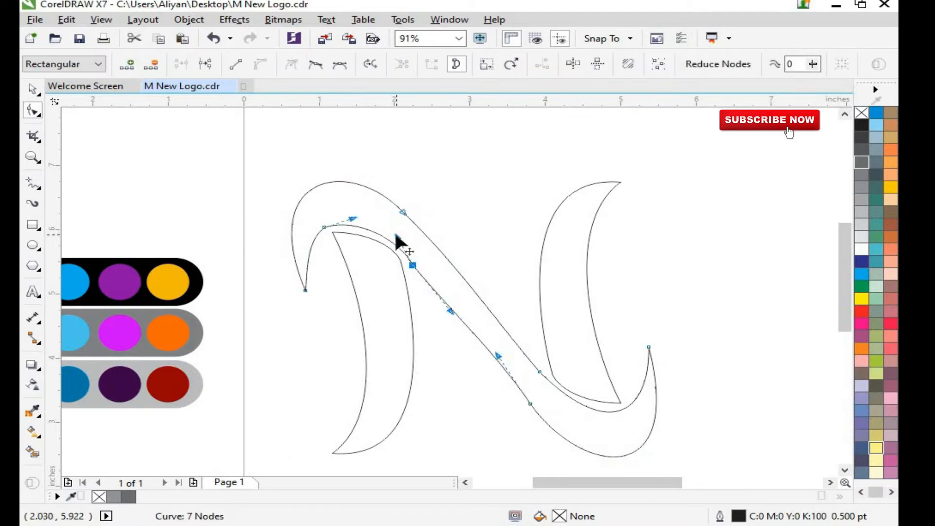
Step: Shift the node at the upper edge's top end slightly outward and fine-tune the handles of both long edges
click(408, 208)
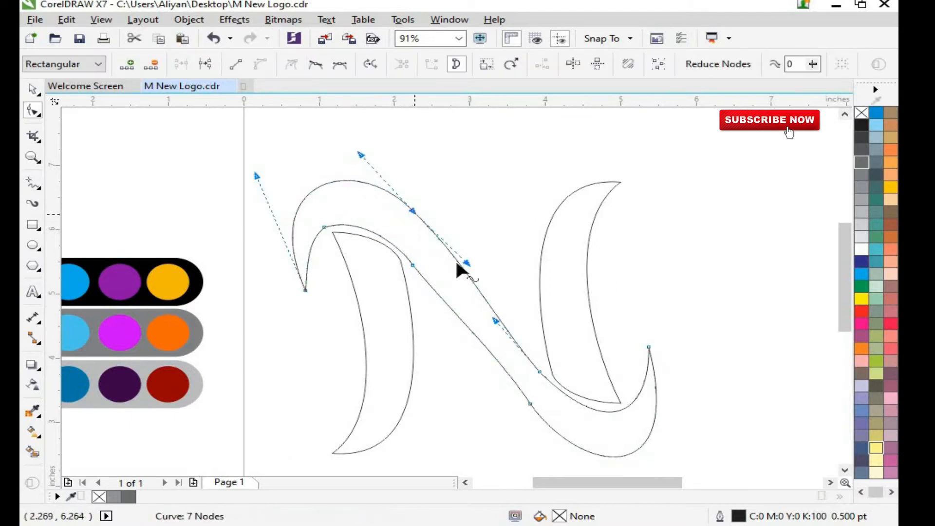
click(425, 241)
click(413, 211)
click(540, 372)
drag(496, 320, 499, 319)
click(530, 405)
drag(499, 360, 494, 358)
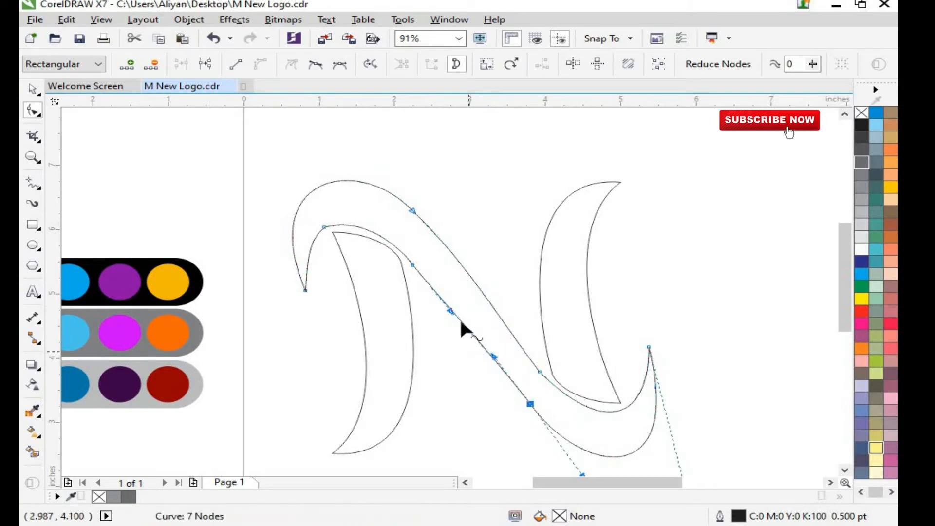
drag(450, 312, 449, 315)
click(441, 464)
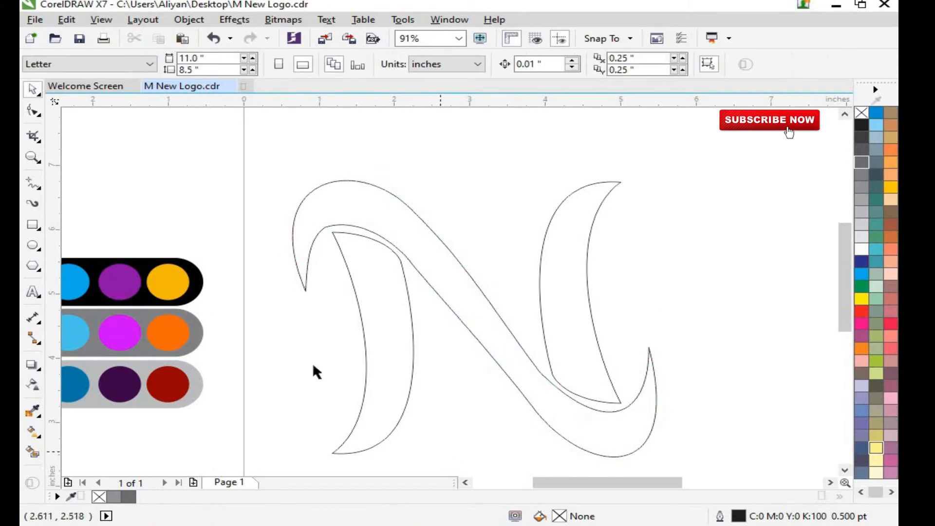
Step: Move the upper edge's top node further outward and adjust its handles to smooth the arc into the diagonal
click(29, 155)
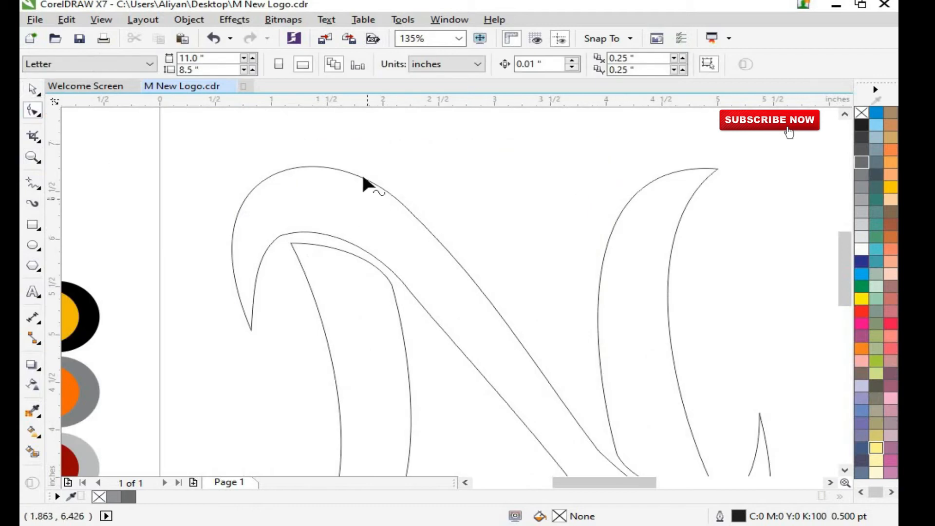
click(358, 177)
drag(410, 213, 418, 211)
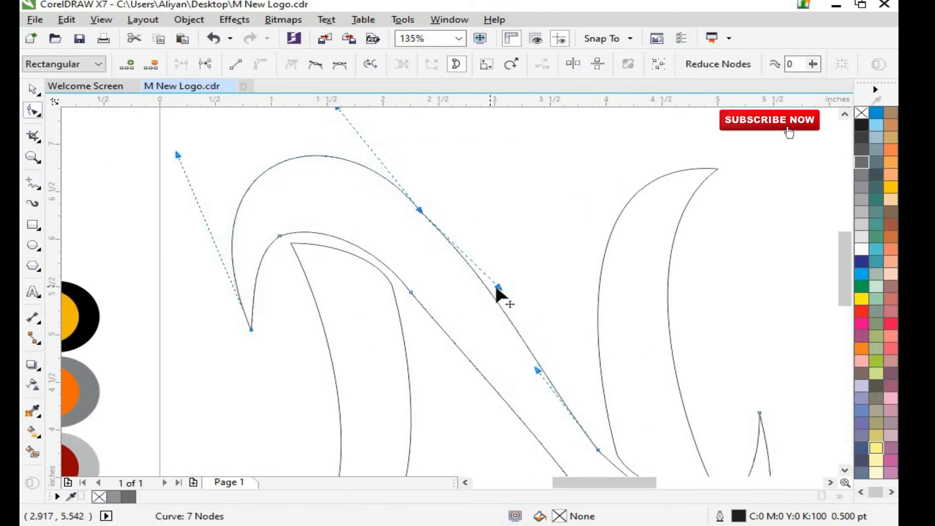
scroll(344, 114, up, 1)
drag(337, 144, 320, 139)
key(space)
click(507, 393)
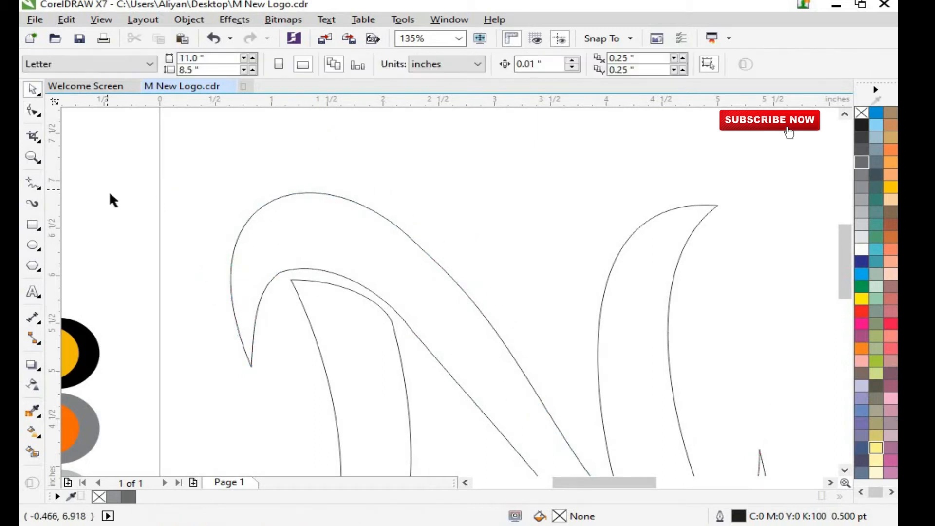
Step: Draw a short slanted line across the diagonal's middle and centre it horizontally on the diagonal
scroll(514, 371, down, 2)
scroll(364, 324, up, 1)
key(F5)
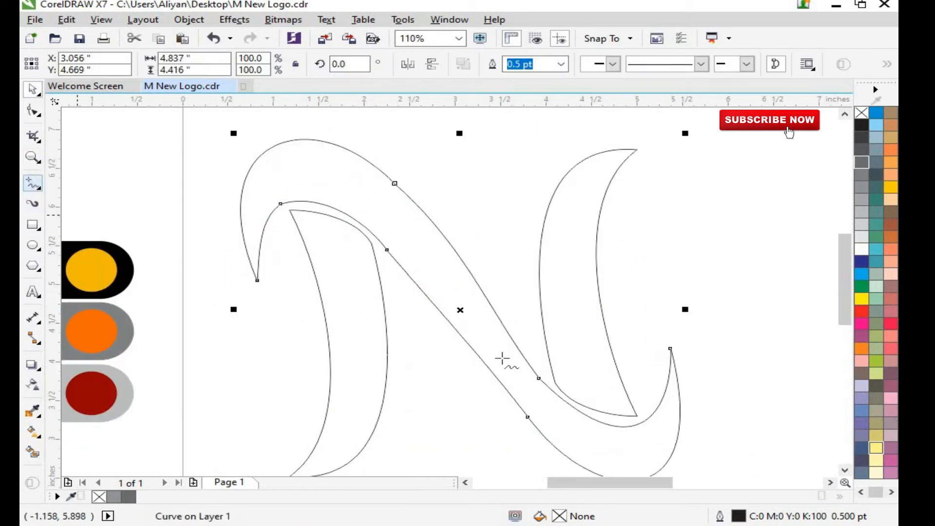
click(471, 295)
key(space)
shift+click(506, 332)
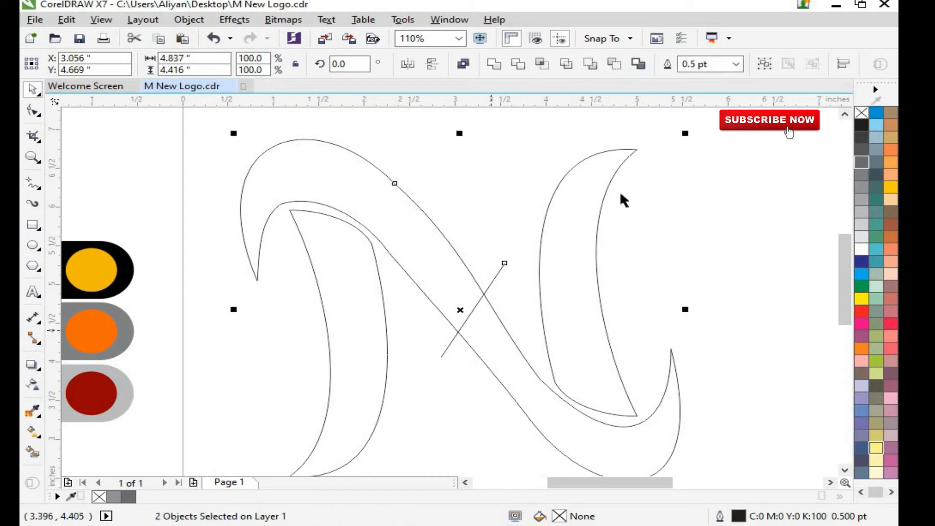
click(847, 66)
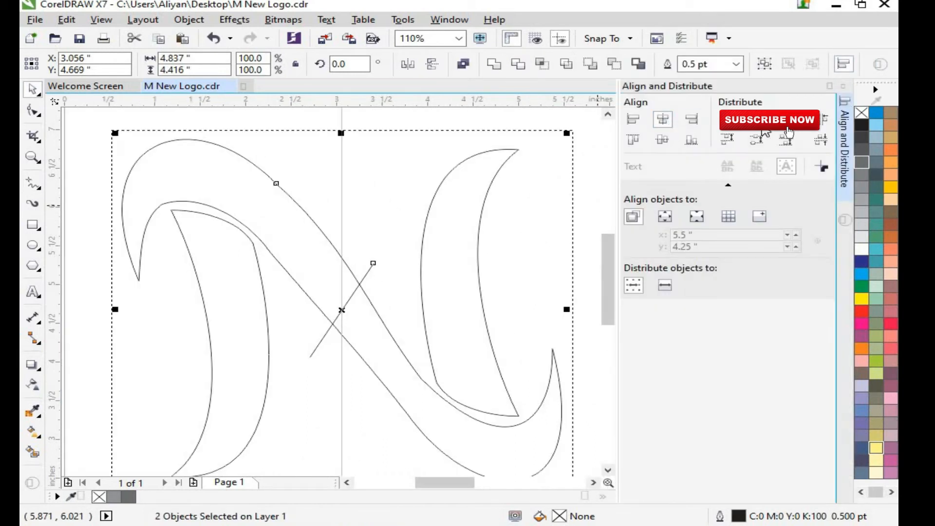
click(848, 94)
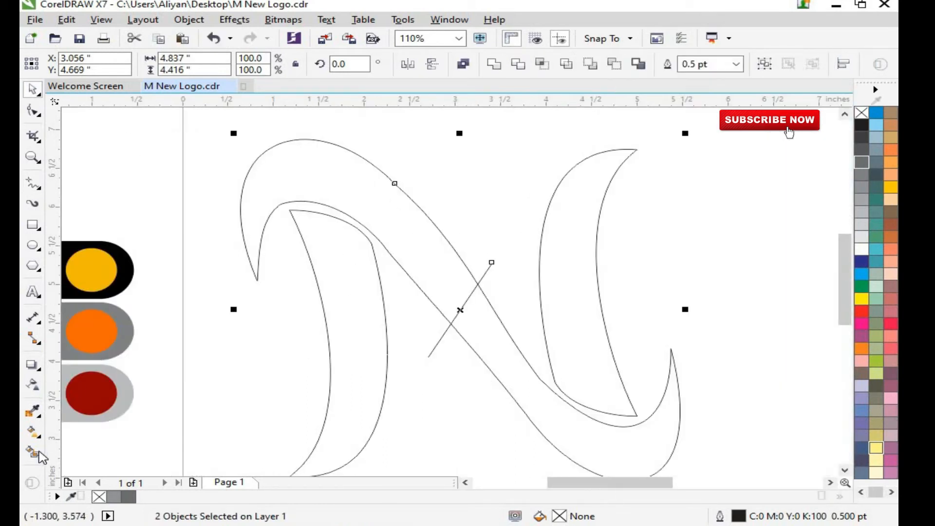
Step: Create a blue-grey shape from the diagonal's upper-left half with Smart Fill, and delete the original diagonal outline and cutting line
click(33, 452)
click(372, 192)
key(space)
click(452, 359)
right_click(432, 351)
click(467, 309)
click(485, 331)
right_click(486, 331)
click(507, 311)
Step: Copy the blue-grey upper-left half and paste a duplicate in place
click(338, 201)
right_click(306, 148)
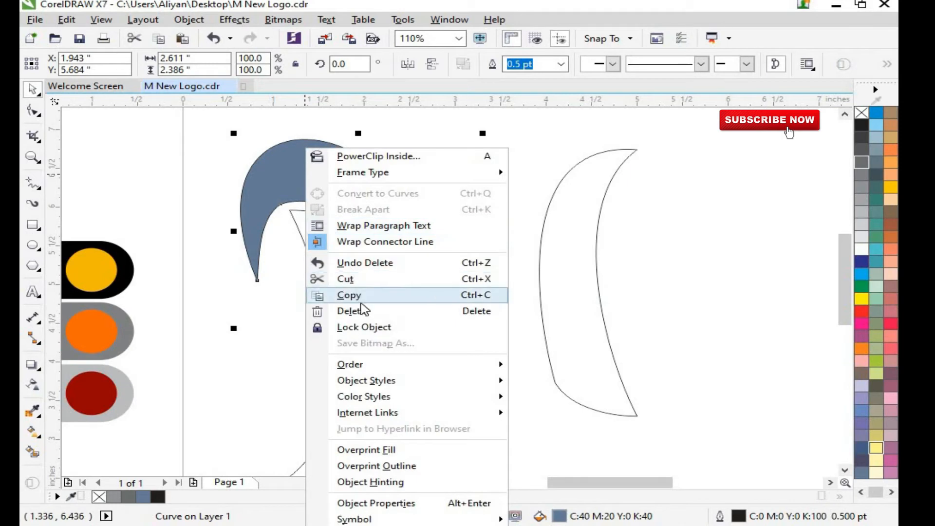
click(360, 297)
right_click(383, 201)
right_click(234, 373)
click(286, 307)
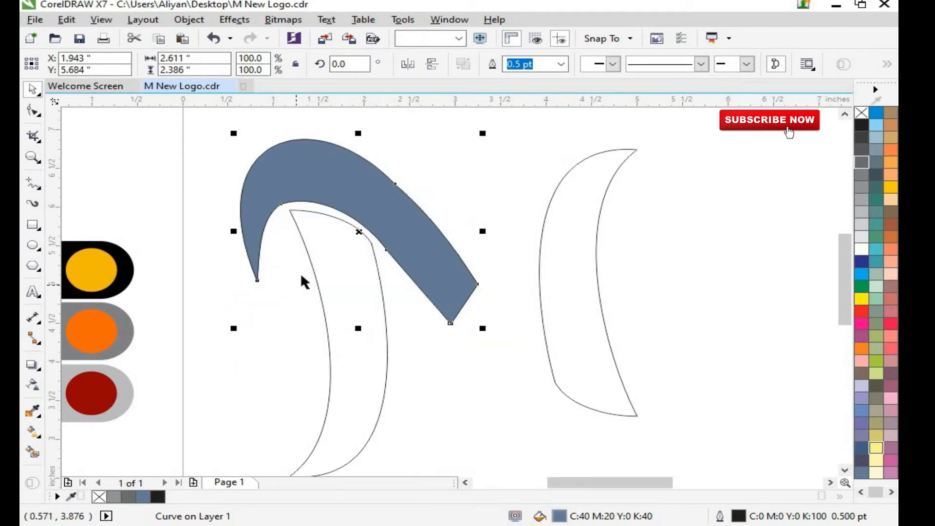
Step: Try to rotate the duplicate half to 195° and place it as the diagonal's lower-right end
click(256, 263)
drag(482, 328, 256, 188)
drag(394, 253, 694, 404)
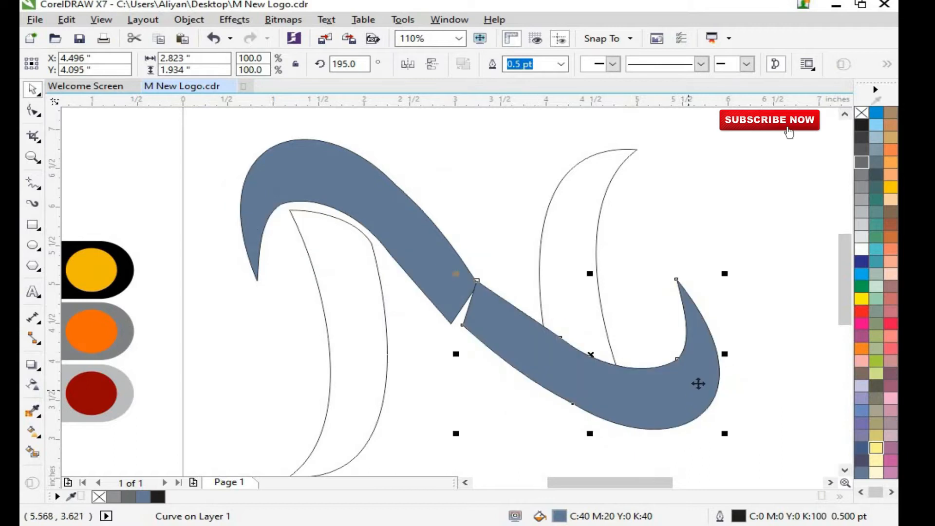
key(ctrl+z)
key(ctrl+z)
Step: Mirror the duplicate half vertically and horizontally and move it beside the upper half's cut edge as the lower-right half
click(432, 64)
click(408, 64)
drag(368, 263, 577, 408)
click(33, 157)
drag(432, 265, 501, 328)
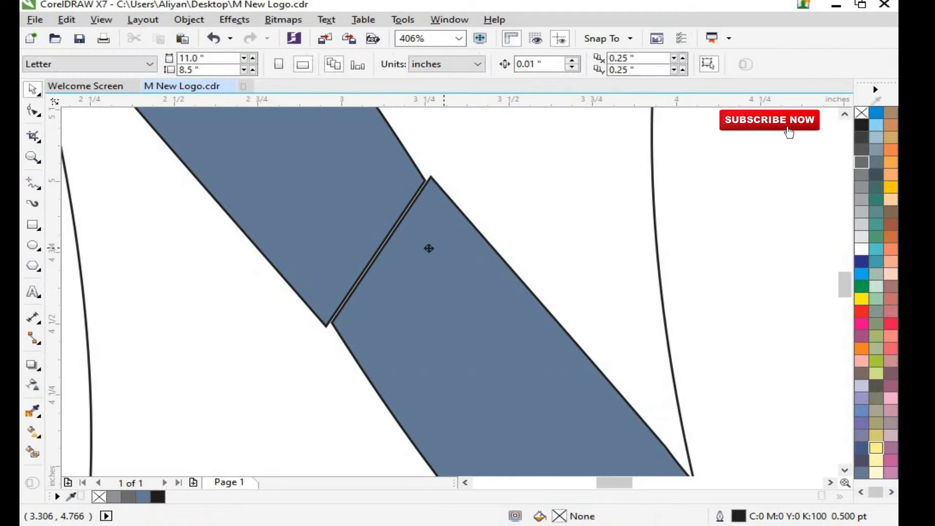
Step: Align the lower-right half precisely with the upper half so the corners of their cut edges meet
click(430, 248)
drag(438, 254, 437, 255)
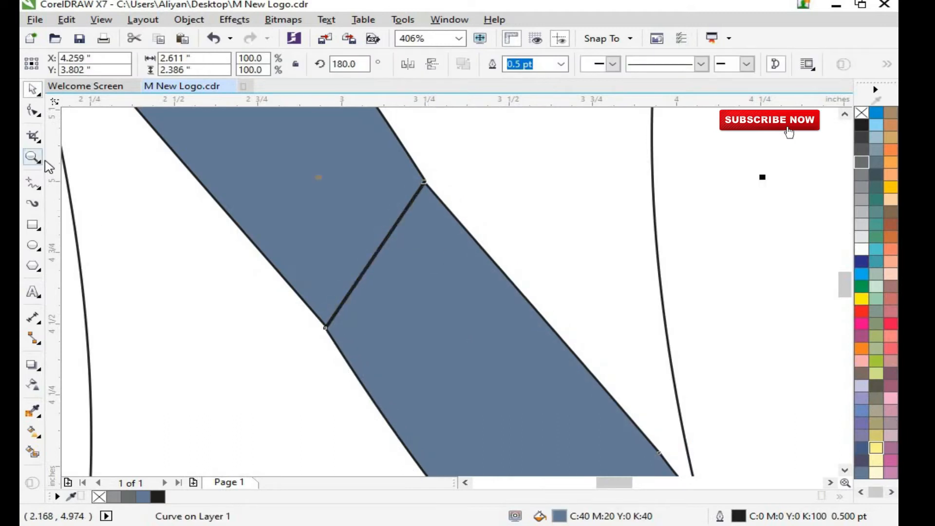
click(33, 159)
drag(377, 164, 497, 243)
key(space)
drag(408, 227, 411, 208)
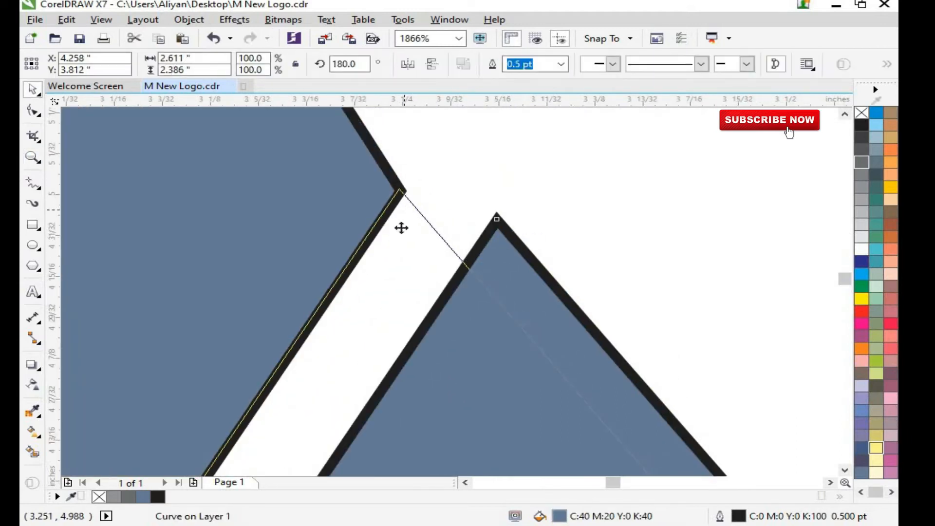
key(space)
right_click(423, 219)
right_click(411, 262)
key(space)
Step: Weld the two blue-grey halves into one continuous swoosh
scroll(602, 403, up, 1)
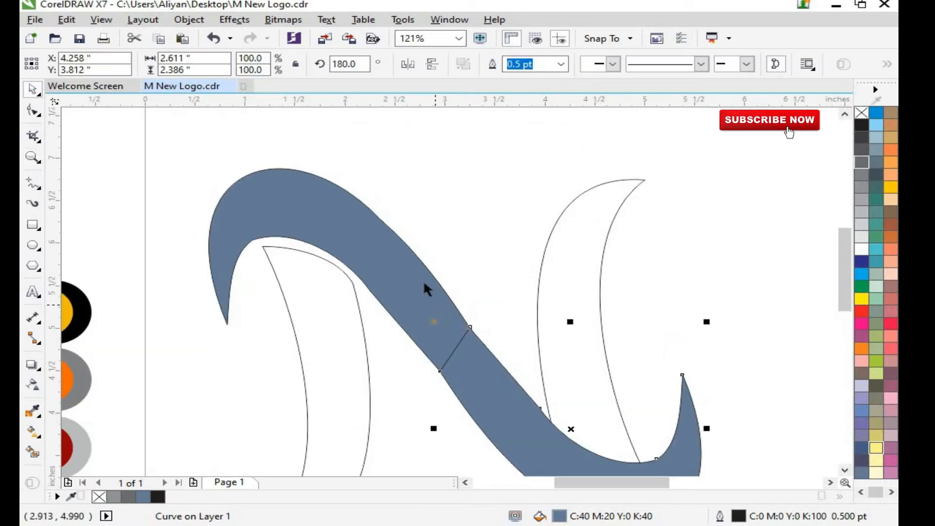
shift+click(426, 287)
click(504, 223)
key(space)
Step: Smooth the swoosh's weld joint by deleting the surplus nodes where the halves meet and adding nodes along its upper edge
drag(405, 147, 706, 510)
key(space)
click(32, 111)
click(390, 352)
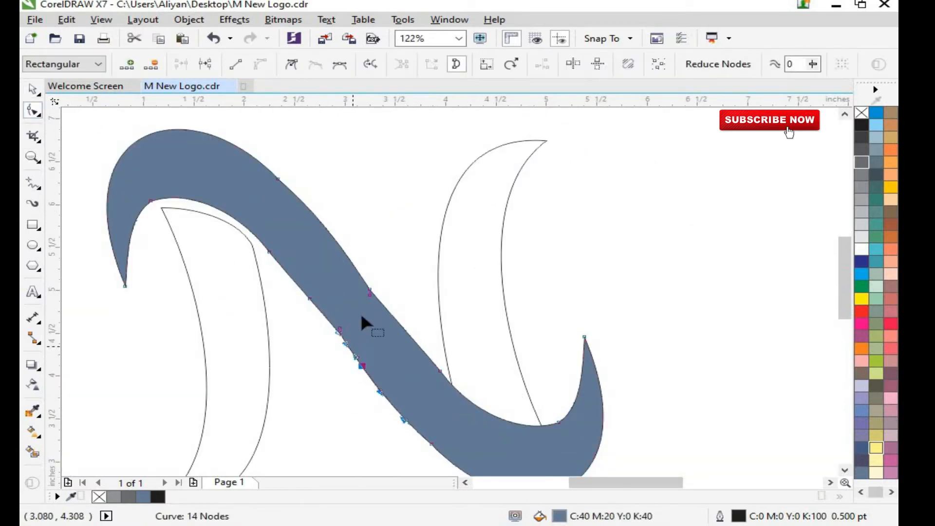
right_click(341, 73)
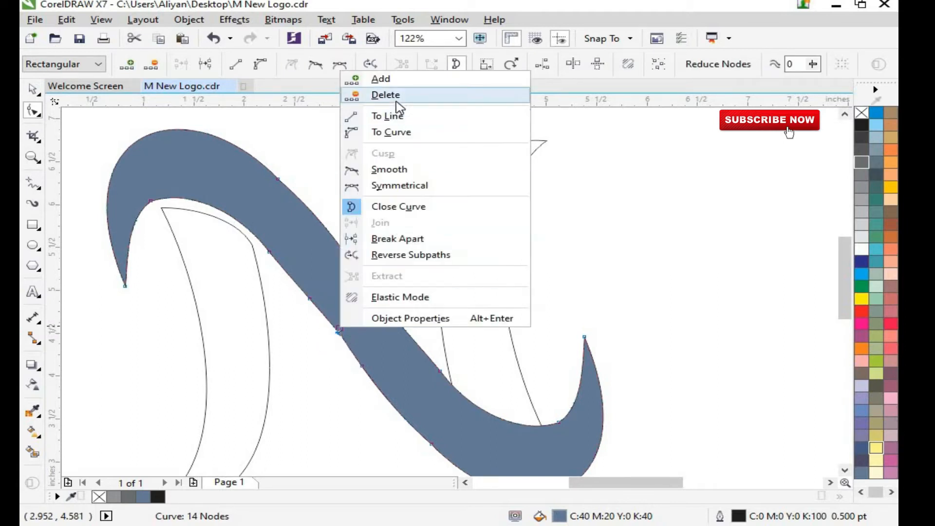
click(386, 97)
double_click(340, 245)
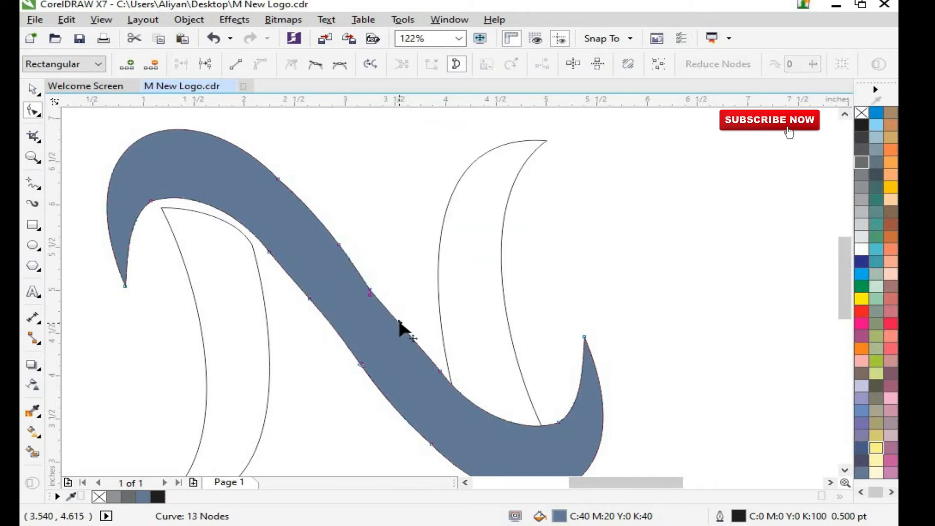
right_click(370, 293)
click(407, 56)
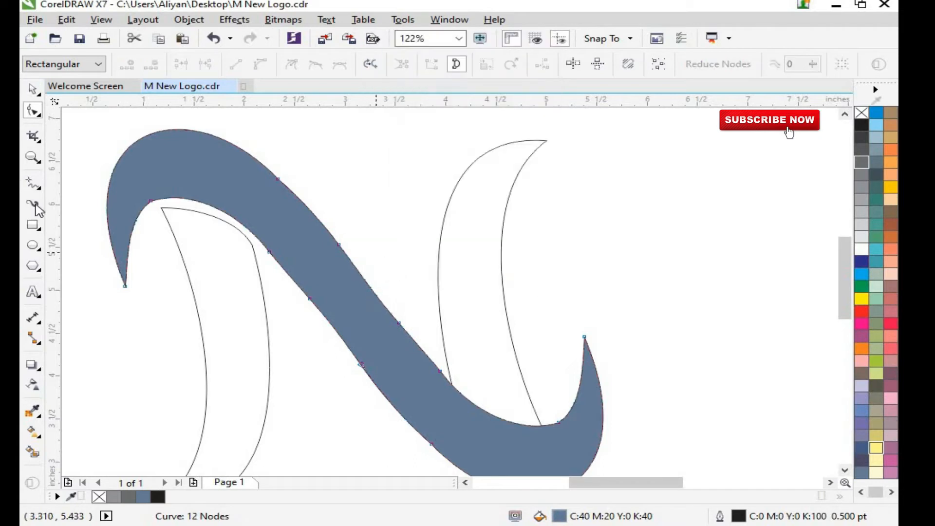
Step: Move the right crescent slightly clear of the swoosh so a narrow gap separates their curved edges
scroll(348, 284, down, 2)
key(space)
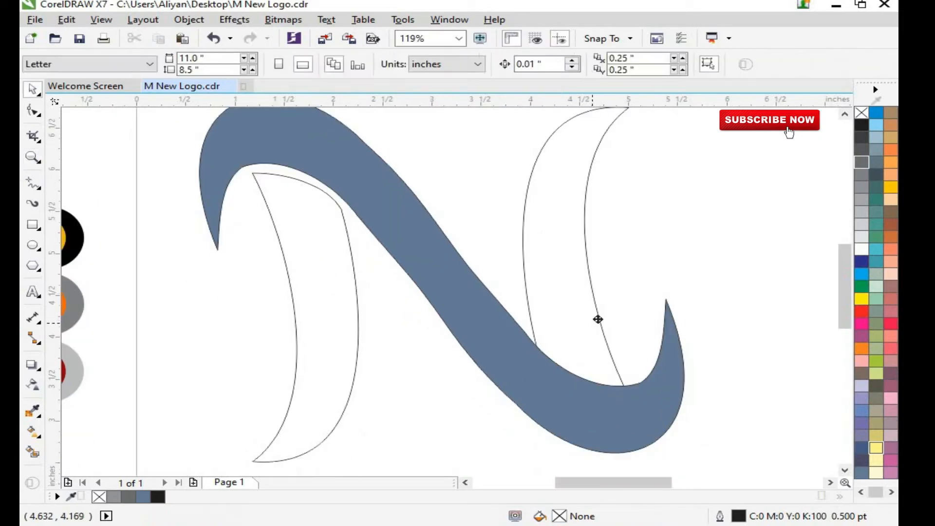
click(599, 305)
drag(599, 306, 600, 306)
click(417, 427)
Step: Group the two crescents and centre them on the swoosh both horizontally and vertically
click(267, 236)
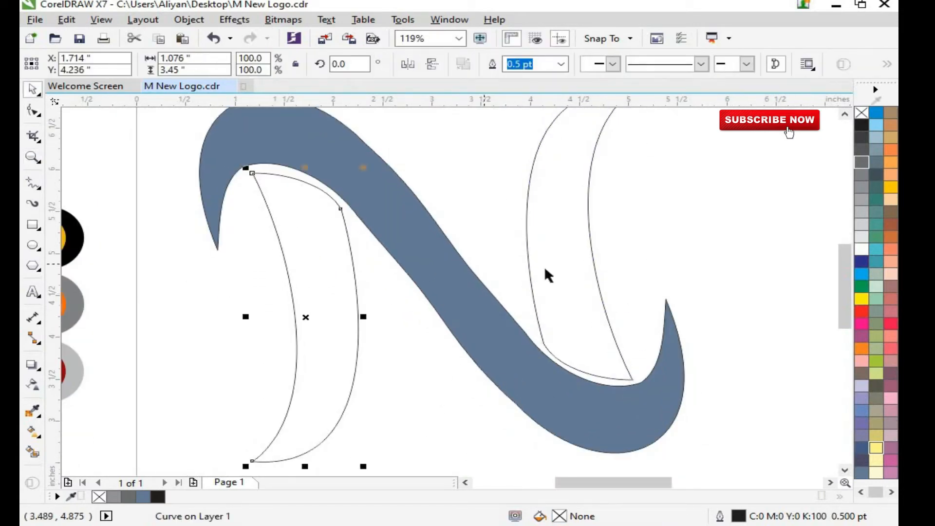
shift+click(551, 269)
key(ctrl+g)
shift+click(557, 384)
key(c)
key(e)
key(Escape)
key(z)
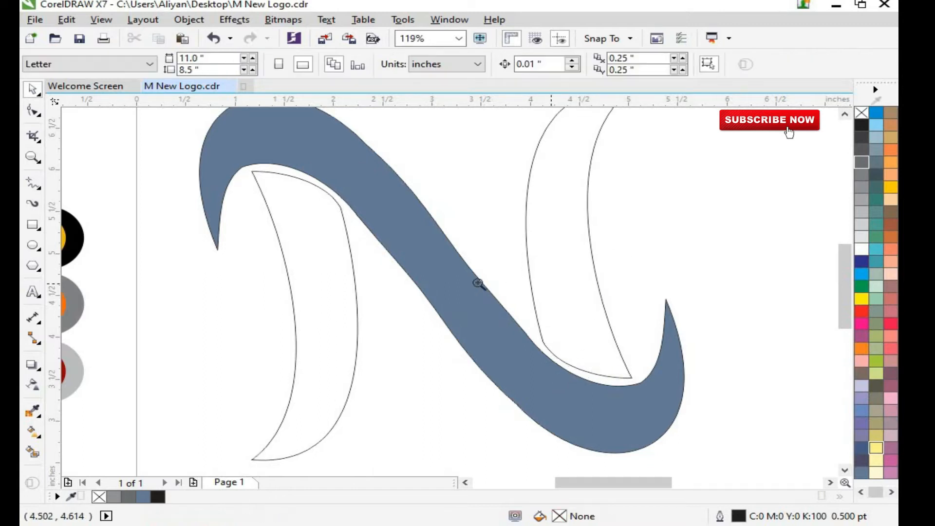
Step: Duplicate the swoosh and place the copy to the right of the right crescent
scroll(428, 379, down, 4)
key(space)
drag(470, 261, 640, 263)
key(Escape)
key(z)
drag(334, 190, 672, 359)
drag(382, 127, 637, 323)
key(space)
click(500, 263)
scroll(501, 263, down, 3)
scroll(552, 307, up, 2)
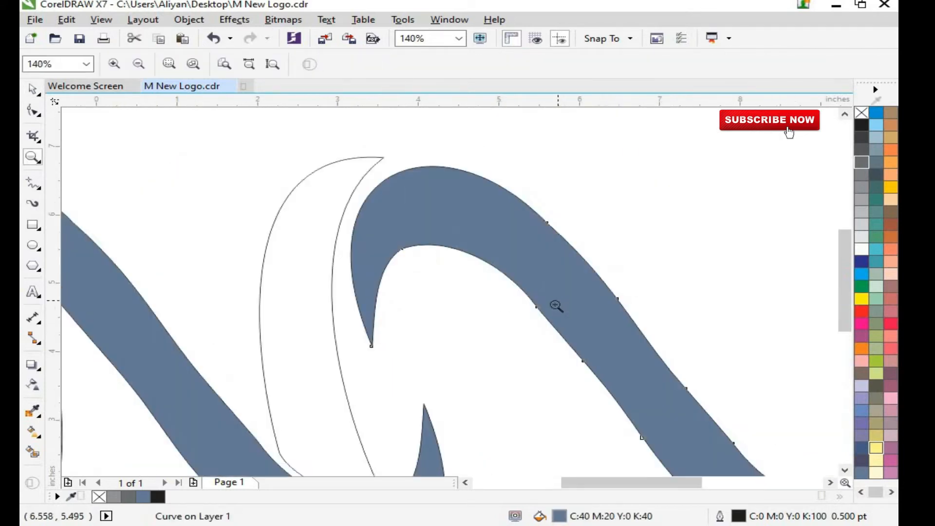
Step: Rotate the copied swoosh slightly to a steeper slant and move it toward the right crescent
scroll(748, 378, down, 4)
drag(753, 377, 536, 258)
scroll(536, 258, up, 3)
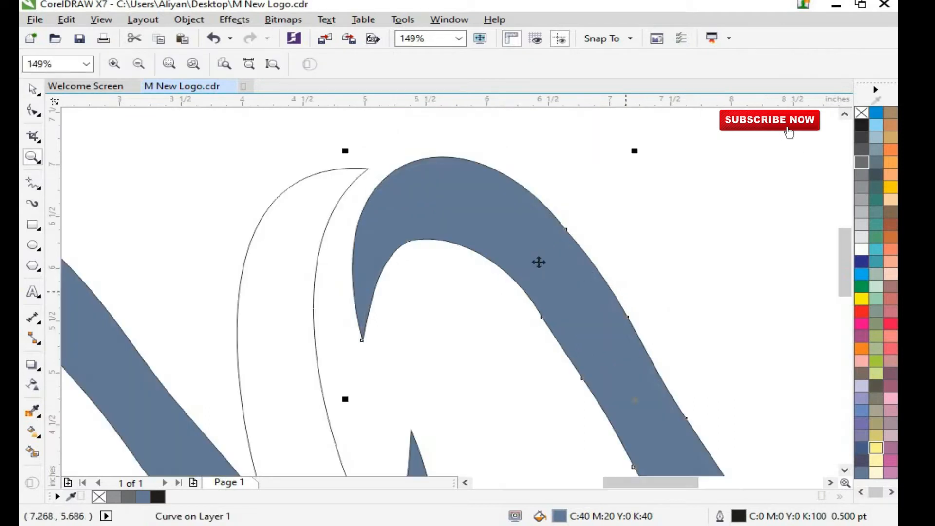
key(z)
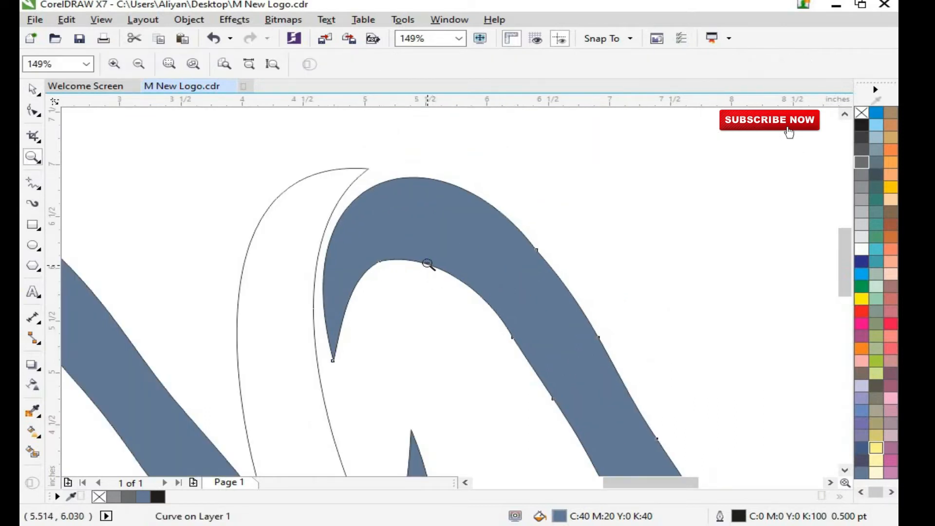
scroll(507, 225, down, 3)
drag(610, 390, 609, 386)
Step: Undo the last move of the copied swoosh and reposition it close beside the right crescent's inner curve
key(ctrl+z)
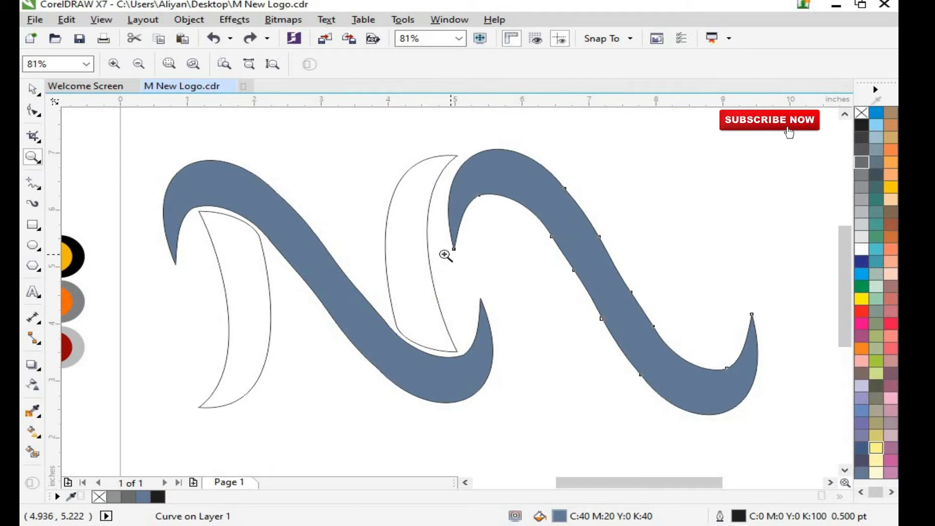
key(space)
key(ctrl+z)
key(space)
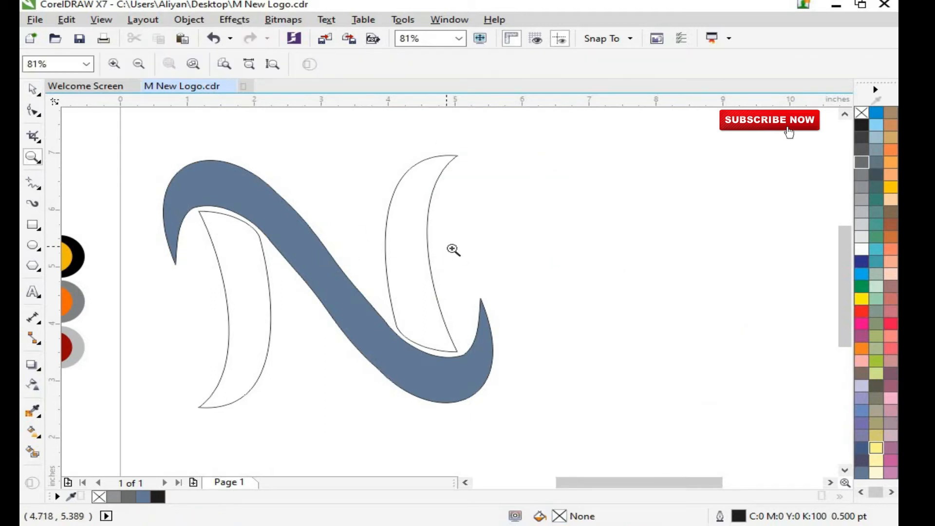
key(ctrl+shift+z)
key(space)
drag(484, 163, 470, 172)
Step: Try to draw an ellipse about 3.5 by 2.6 inches over the left crescent and rotate it as a dividing arc
key(space)
drag(188, 160, 365, 418)
scroll(429, 370, down, 1)
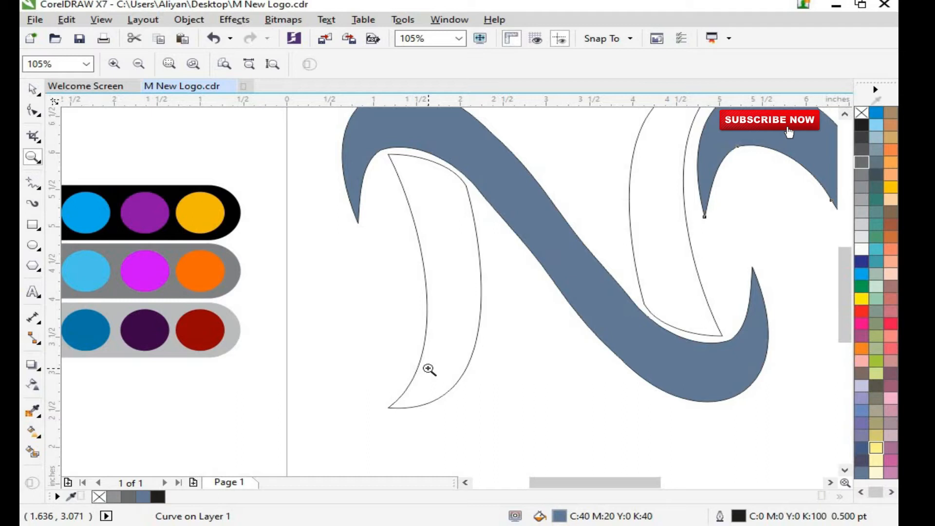
scroll(417, 308, up, 1)
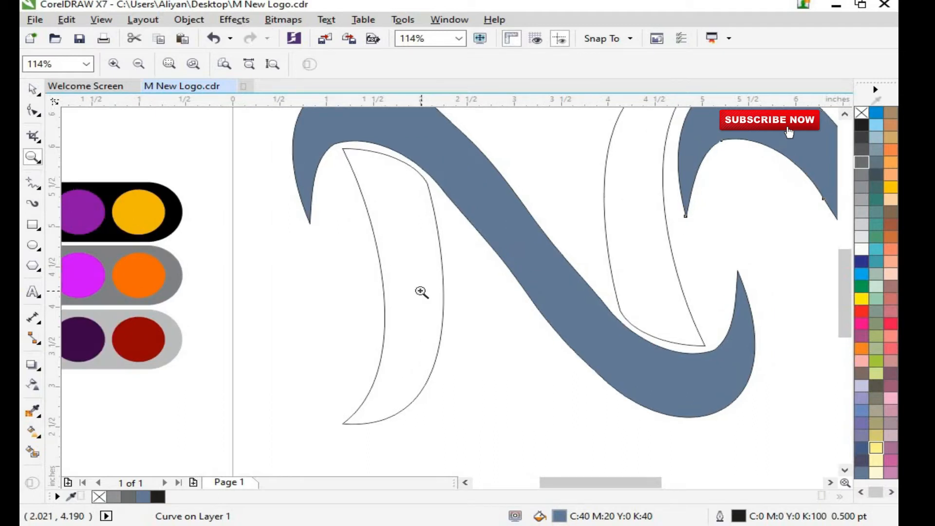
scroll(507, 424, down, 1)
scroll(507, 424, up, 3)
key(F7)
mouse_move(234, 132)
mouse_down()
mouse_move(564, 401)
mouse_move(564, 413)
mouse_up()
key(space)
drag(492, 328, 391, 296)
drag(468, 241, 517, 261)
click(125, 344)
drag(83, 385, 305, 384)
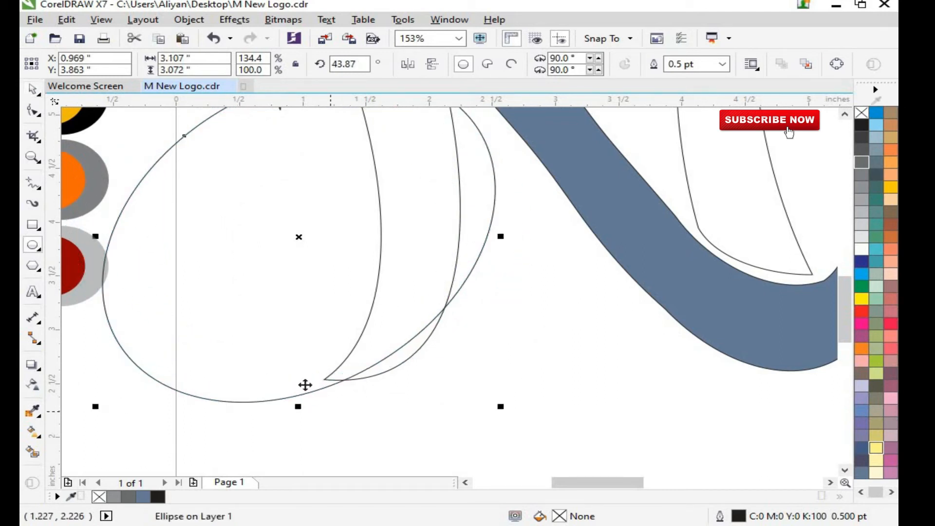
drag(352, 364, 419, 355)
key(ctrl+z)
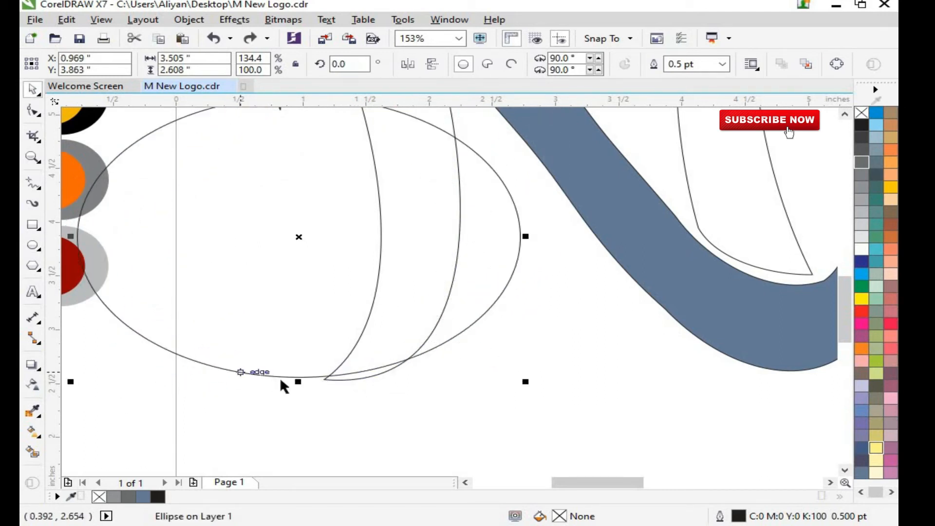
Step: Try to rotate the ellipse to about 64.5° and fit it to the left crescent's lower tip, and delete it
drag(306, 353, 311, 333)
click(208, 320)
drag(72, 335, 302, 413)
drag(285, 365, 351, 335)
drag(519, 208, 515, 185)
drag(428, 249, 428, 254)
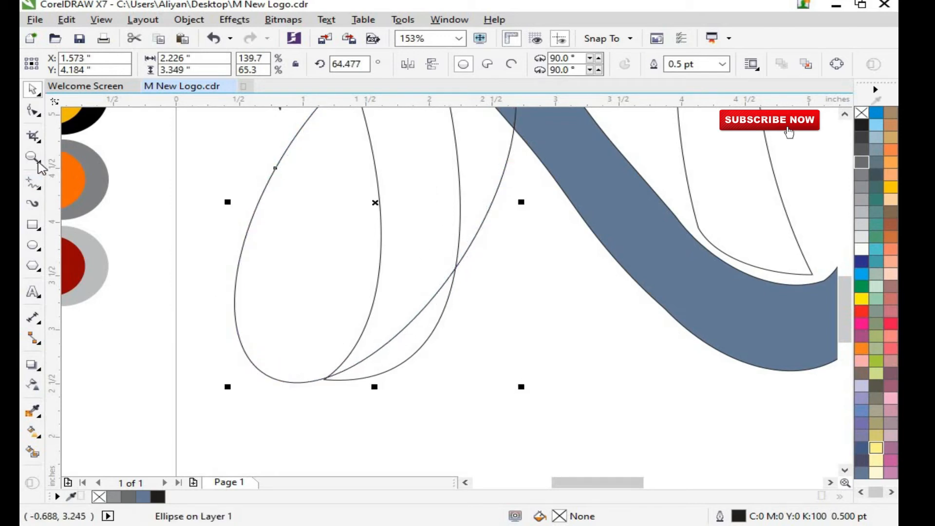
mouse_move(391, 338)
mouse_down()
mouse_move(428, 313)
mouse_move(405, 329)
mouse_up()
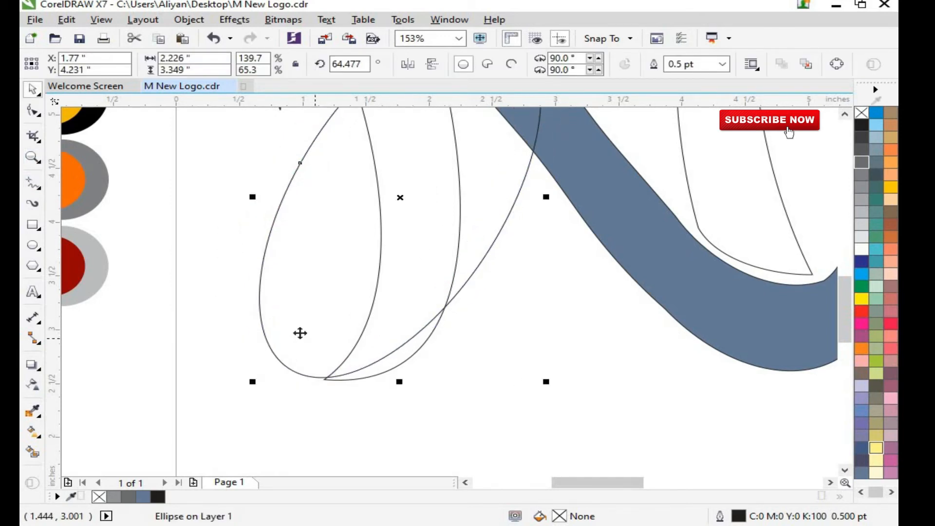
click(260, 383)
click(296, 263)
right_click(286, 265)
click(319, 315)
Step: Draw a line from the left crescent's lower tip to the middle of its outer edge and bend it into an arc
click(33, 183)
click(324, 379)
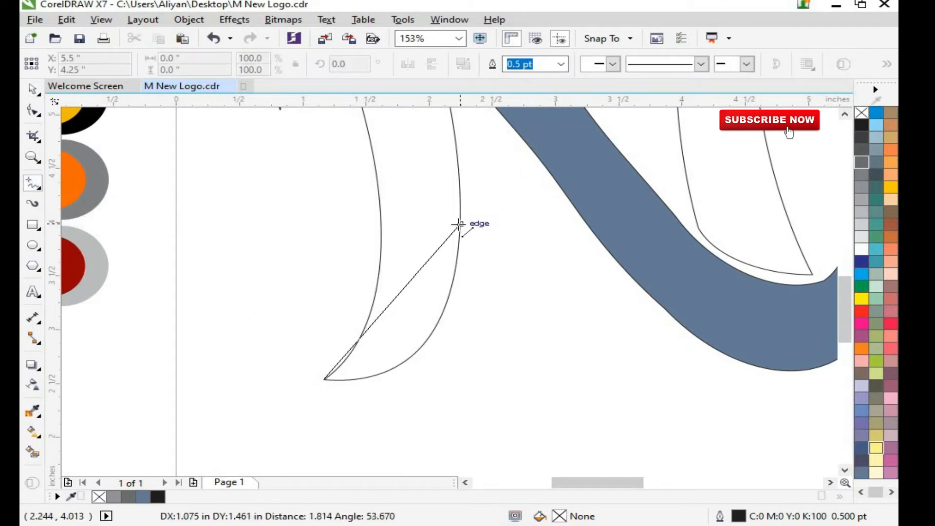
click(461, 238)
key(z)
scroll(507, 440, down, 1)
scroll(214, 345, up, 1)
drag(311, 286, 587, 419)
click(32, 110)
drag(395, 277, 434, 327)
Step: Draw a second dividing line from the left crescent's lower tip to its upper outer corner and bend it along the crescent
key(z)
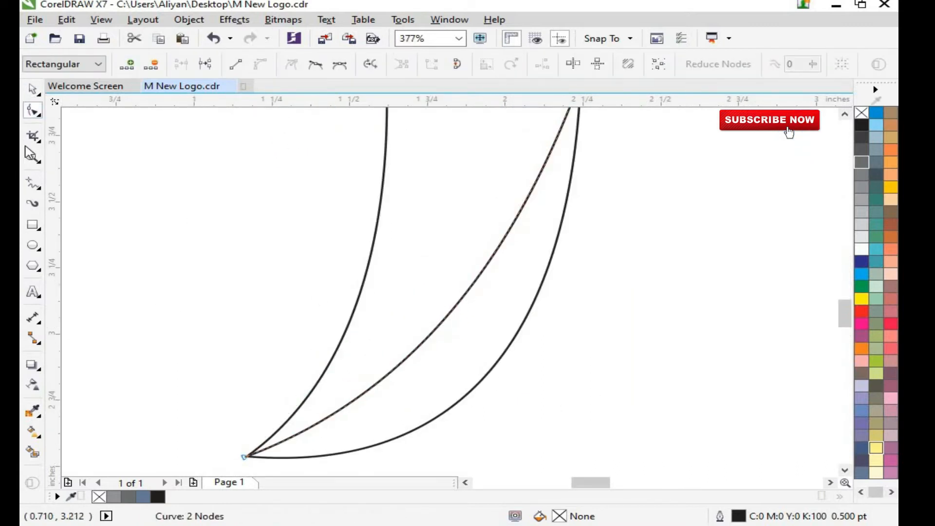
scroll(451, 304, down, 2)
scroll(383, 353, up, 1)
key(space)
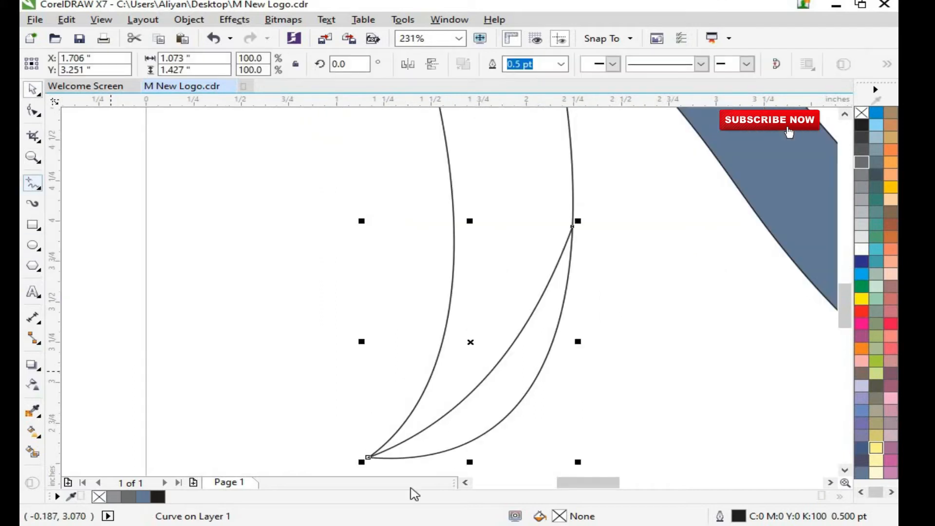
drag(368, 457, 480, 215)
scroll(481, 142, down, 3)
scroll(483, 162, up, 1)
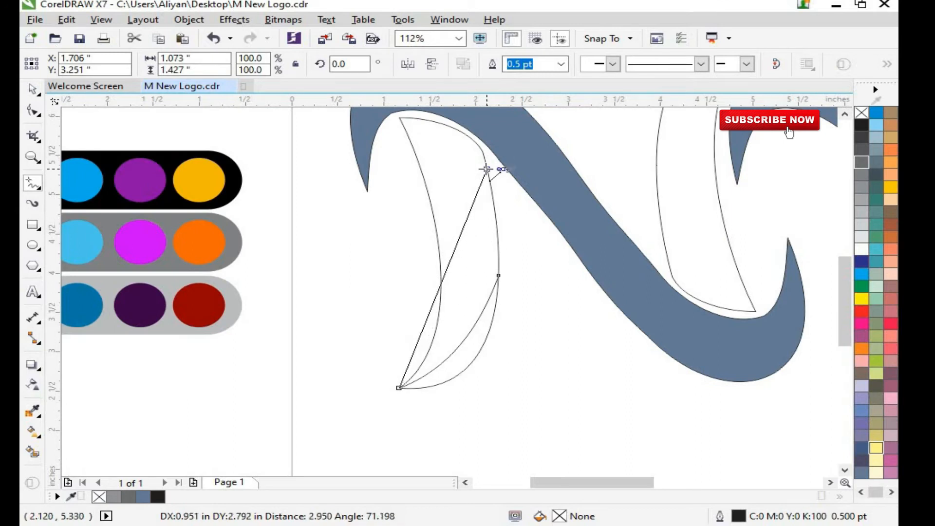
drag(485, 169, 482, 151)
click(32, 111)
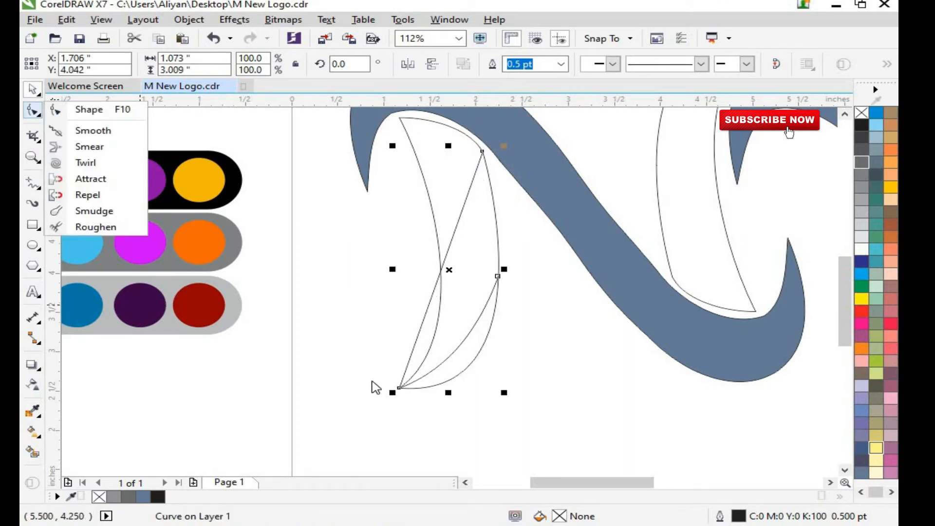
key(F10)
drag(431, 282, 460, 309)
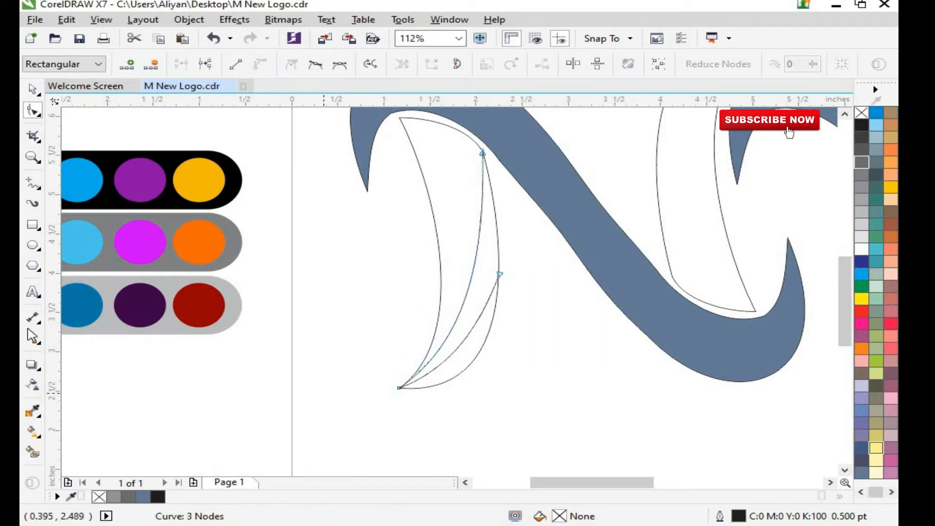
Step: Draw a third dividing line from the left crescent's lower tip to its upper edge and curve it to follow the inner side
key(F5)
click(399, 388)
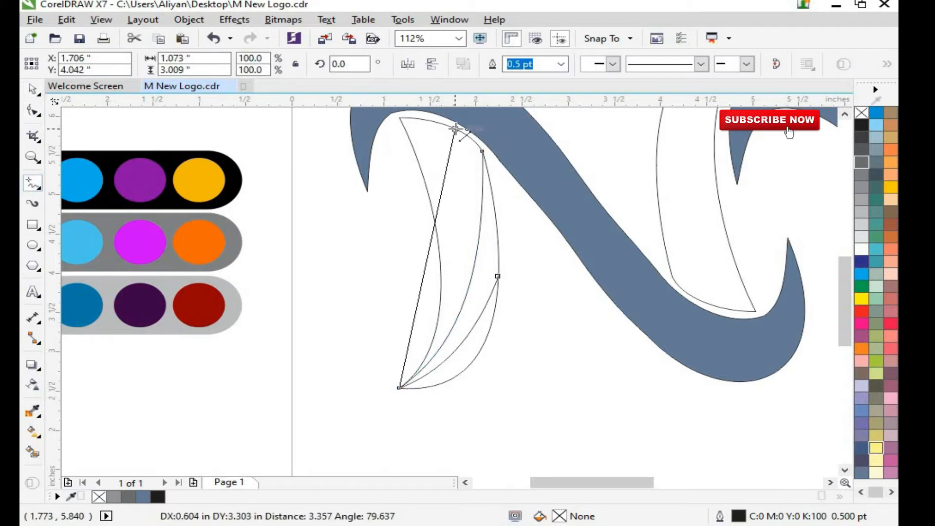
click(452, 128)
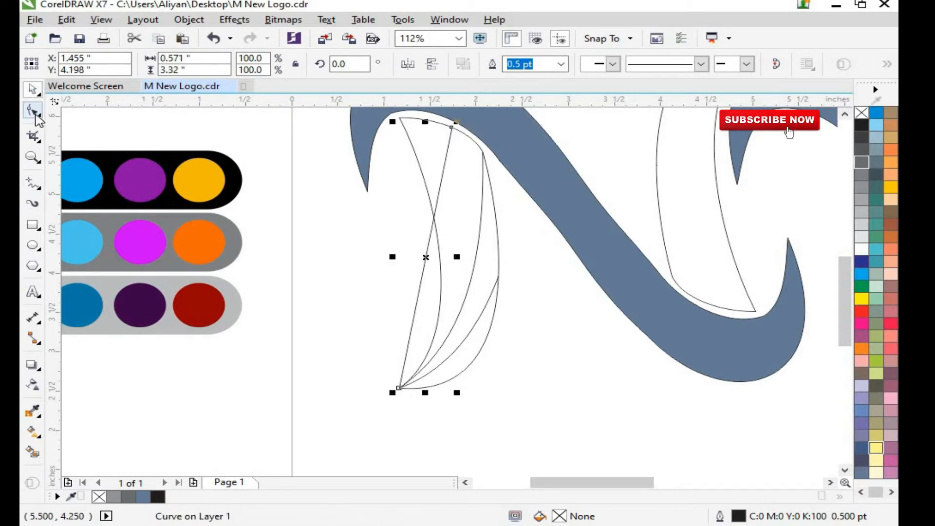
key(F10)
click(417, 290)
drag(449, 293, 425, 330)
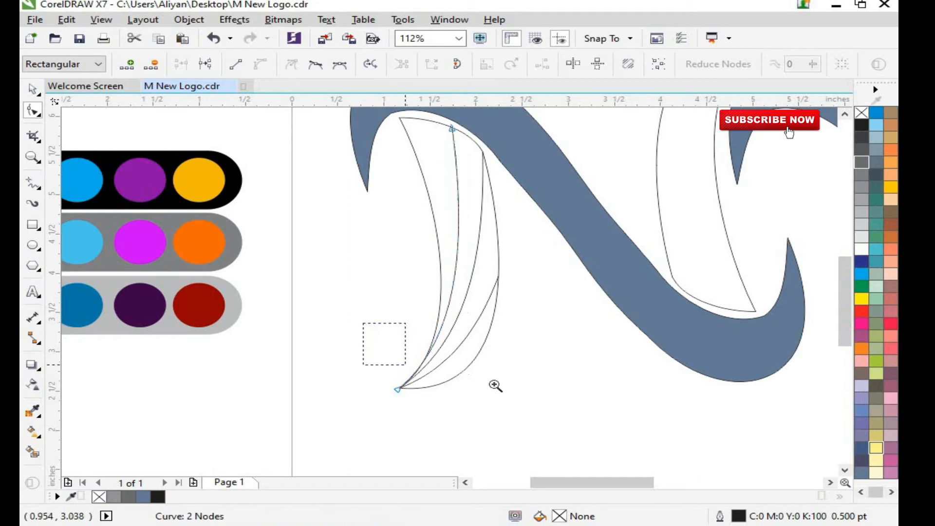
drag(495, 385, 375, 326)
mouse_move(405, 354)
mouse_down()
mouse_move(419, 346)
mouse_move(412, 357)
mouse_up()
Step: Refine the left crescent's middle dividing curve by adjusting its node handles so the segments flow evenly
scroll(393, 380, down, 5)
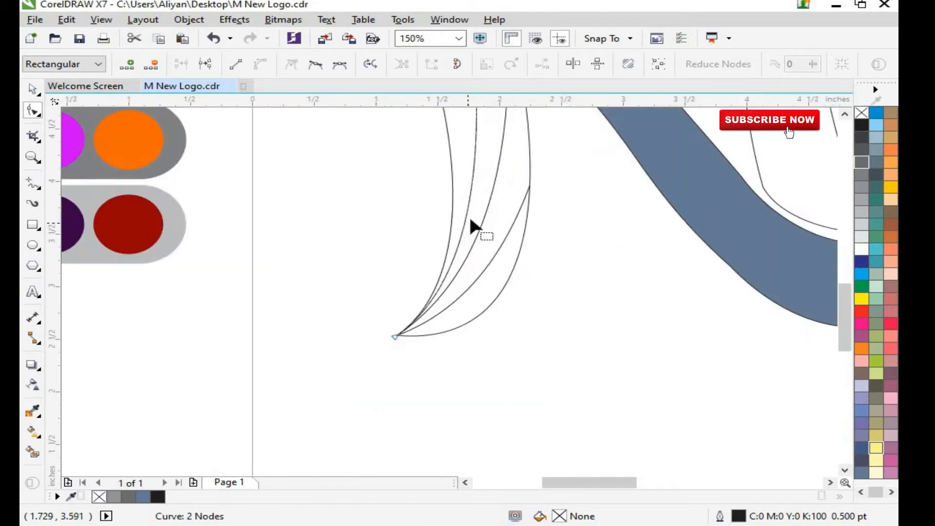
scroll(528, 380, up, 2)
drag(537, 336, 515, 390)
key(space)
click(469, 414)
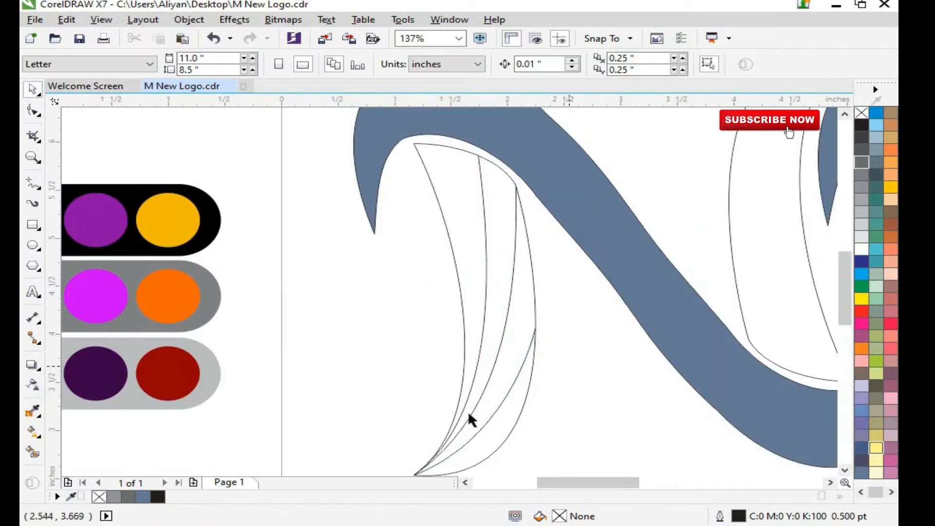
scroll(364, 254, down, 2)
scroll(463, 195, up, 2)
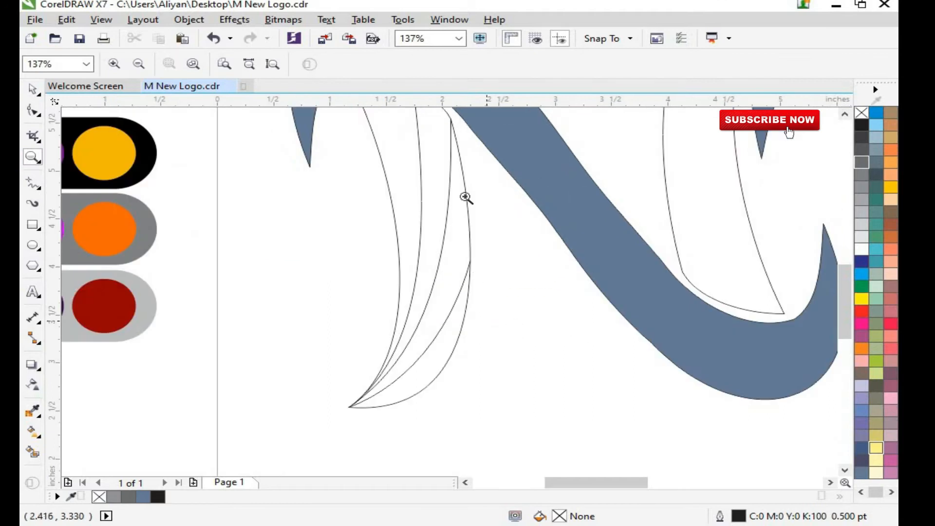
key(space)
click(390, 210)
mouse_move(416, 360)
mouse_down()
mouse_move(414, 375)
mouse_move(418, 371)
mouse_up()
click(427, 241)
drag(427, 240, 424, 359)
drag(409, 472, 409, 373)
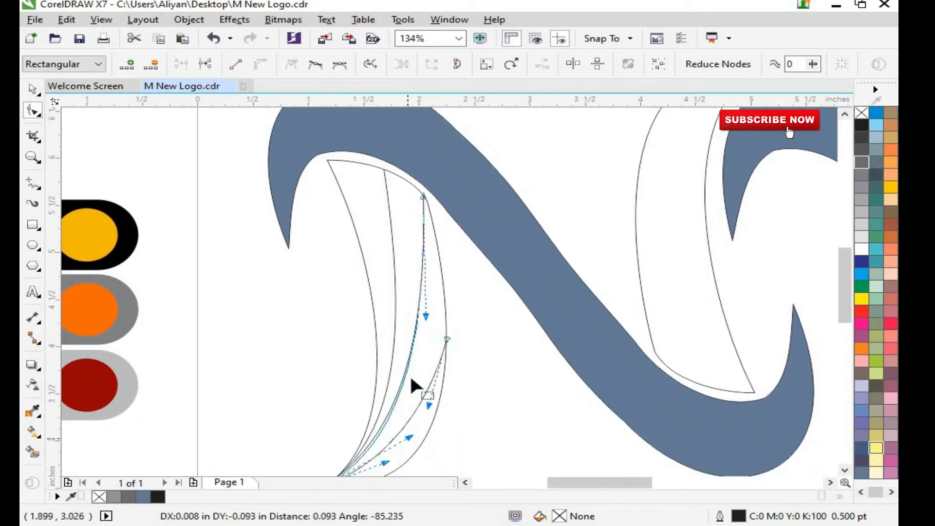
drag(425, 311, 430, 312)
Step: Fill the segments of the left crescent with blue-grey using Smart Fill
click(33, 158)
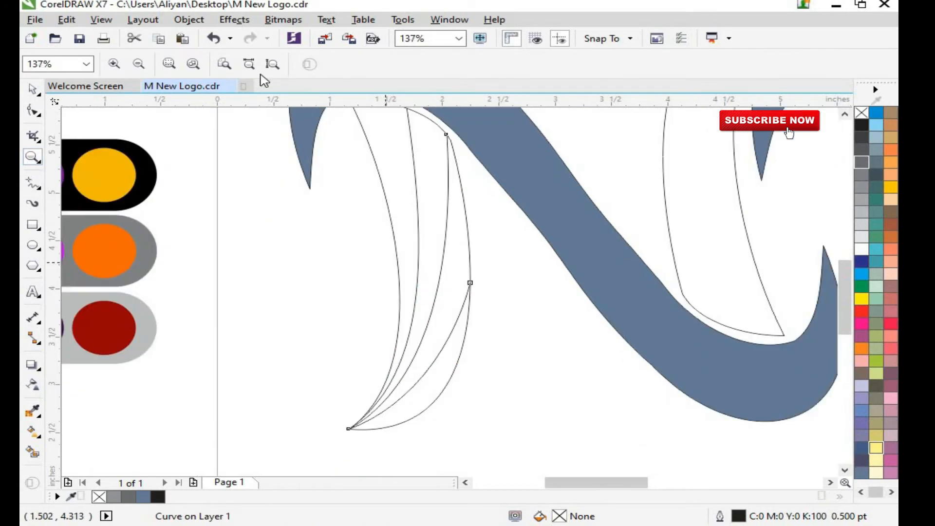
scroll(533, 352, down, 3)
scroll(424, 307, up, 1)
key(space)
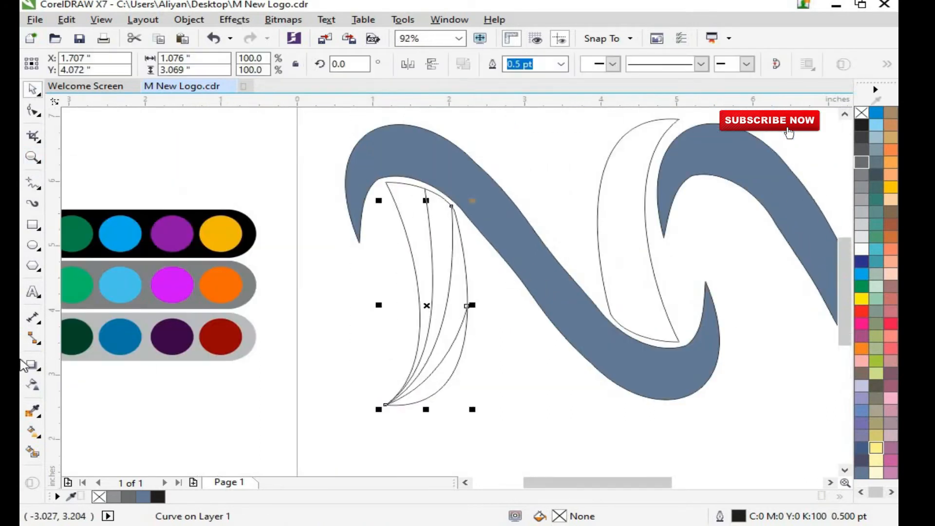
click(32, 453)
click(441, 331)
click(425, 263)
click(409, 235)
Step: Move the filled blue-grey segments of the left crescent straight down, clear of the outline crescent
click(33, 157)
scroll(424, 300, down, 1)
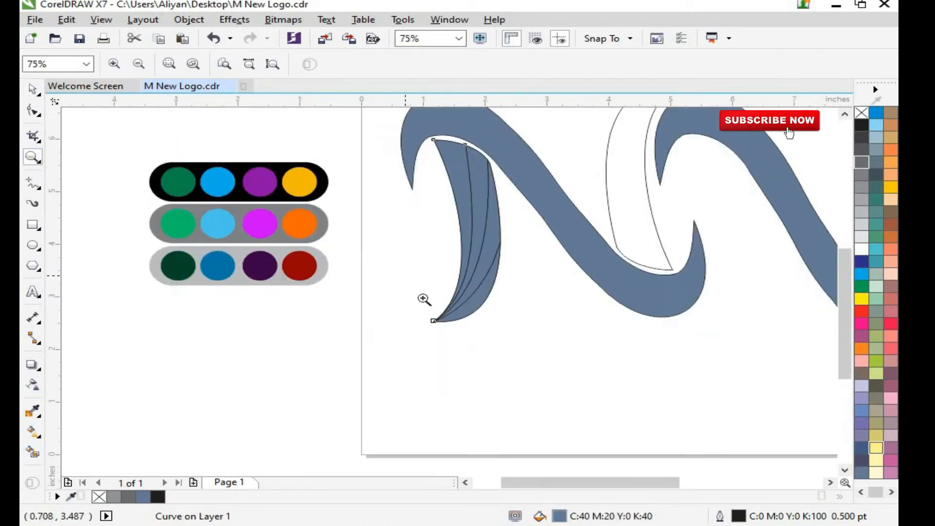
scroll(424, 300, down, 3)
scroll(438, 292, up, 2)
key(space)
drag(404, 307, 428, 437)
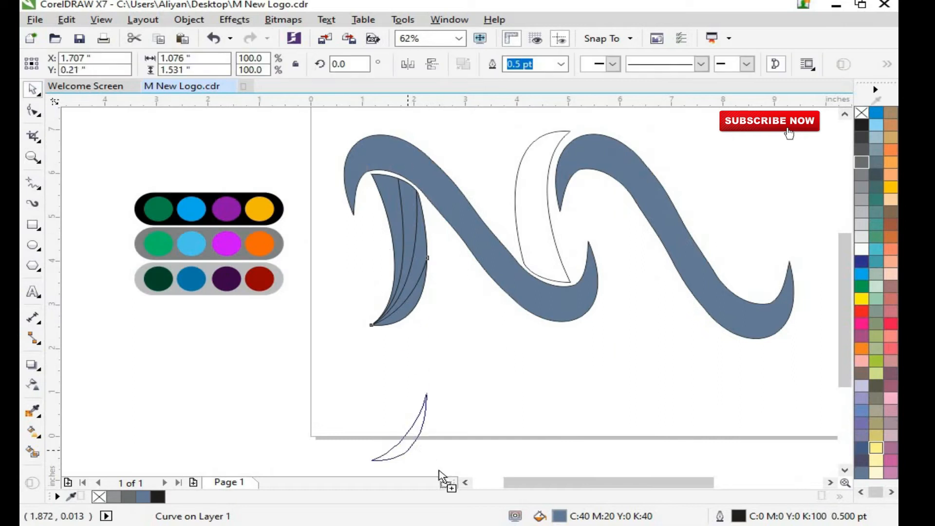
drag(441, 475, 485, 481)
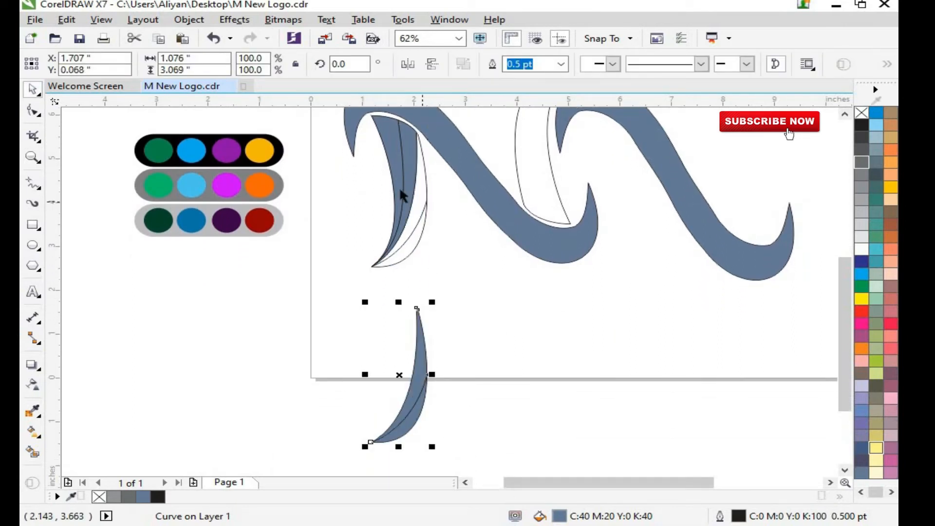
drag(404, 238, 404, 413)
Step: Select all four filled segments and move them together between the colour swatches and the outline crescent
key(z)
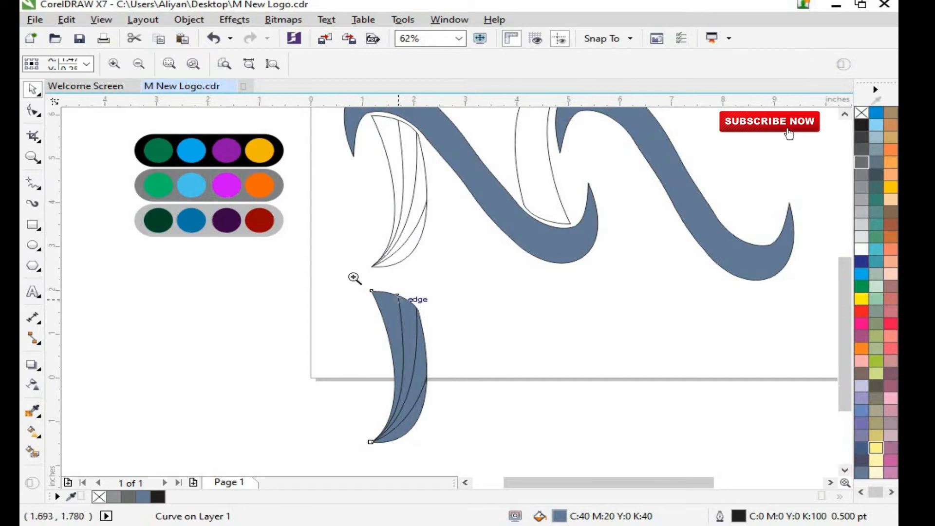
drag(355, 278, 518, 451)
scroll(457, 399, up, 1)
scroll(368, 369, up, 2)
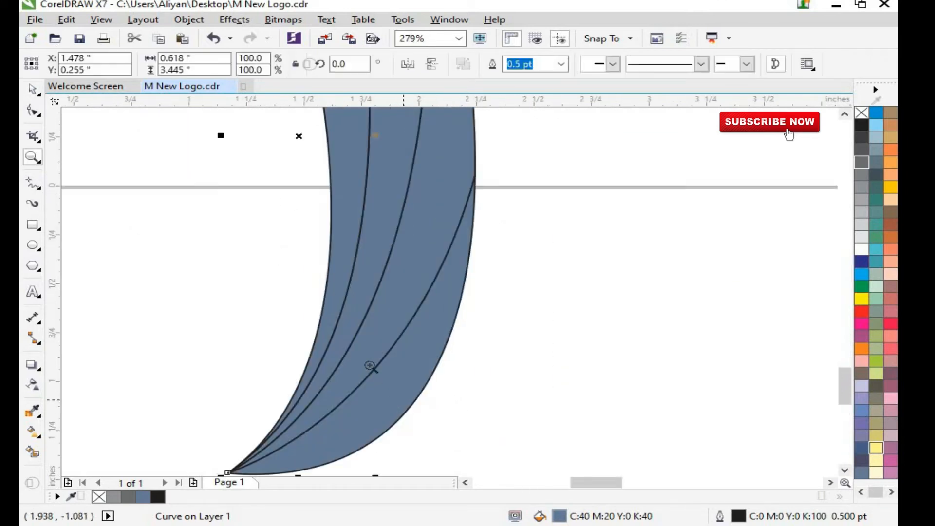
scroll(372, 340, down, 5)
key(space)
drag(327, 250, 549, 449)
mouse_move(404, 341)
mouse_down()
mouse_move(351, 234)
mouse_move(375, 185)
mouse_up()
scroll(475, 346, down, 3)
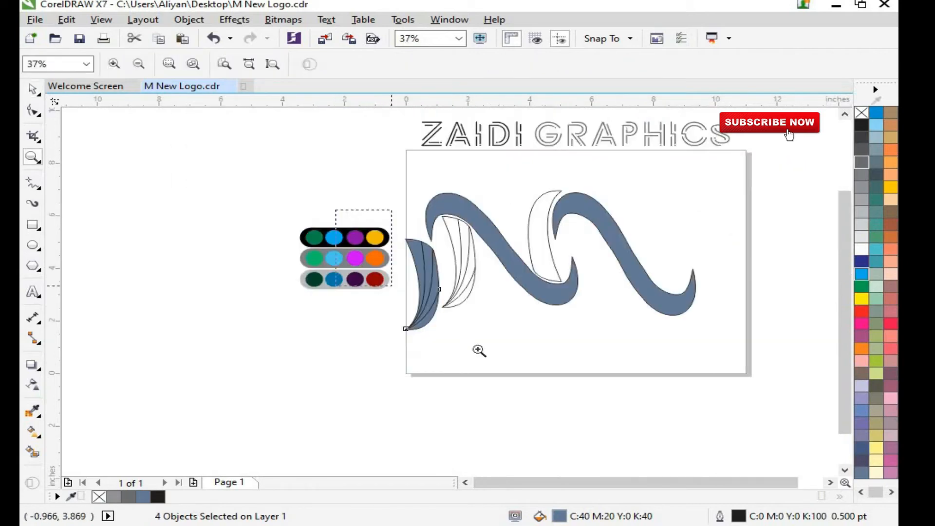
scroll(471, 334, up, 6)
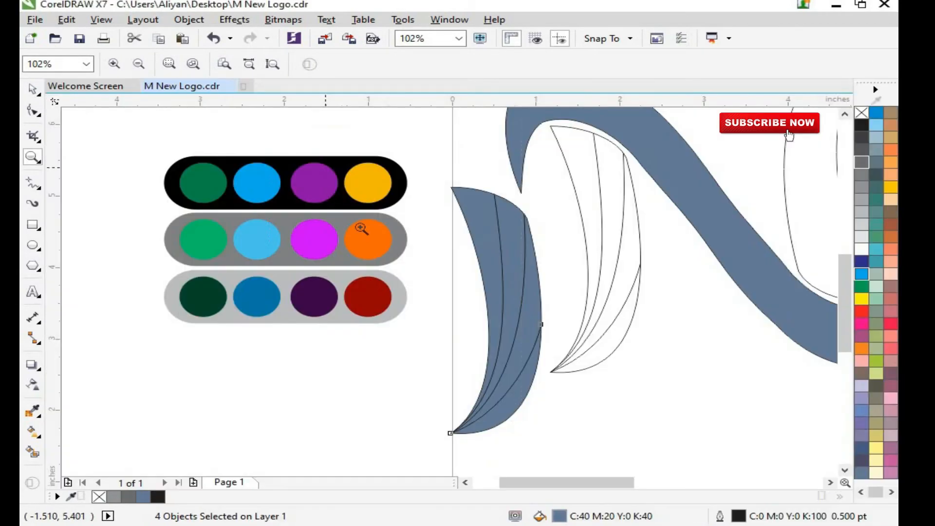
scroll(538, 393, up, 1)
drag(492, 316, 473, 301)
key(space)
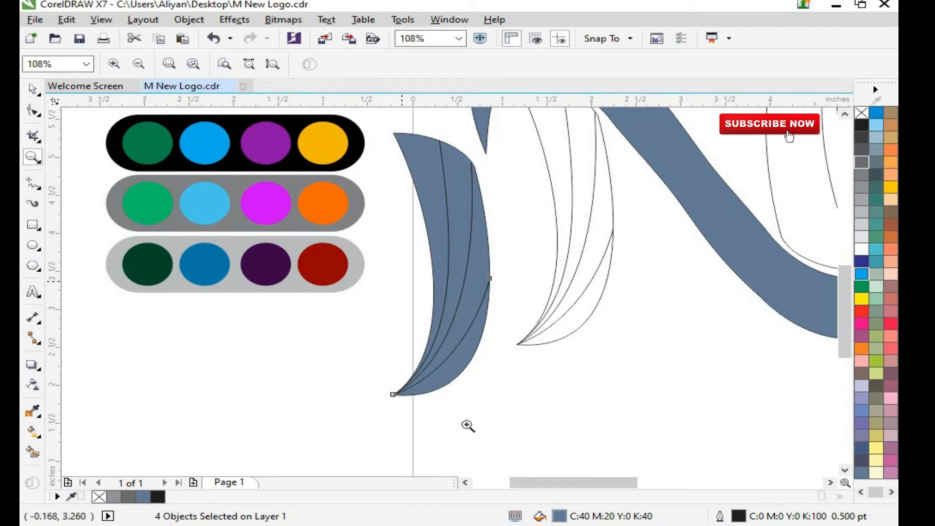
key(space)
click(454, 380)
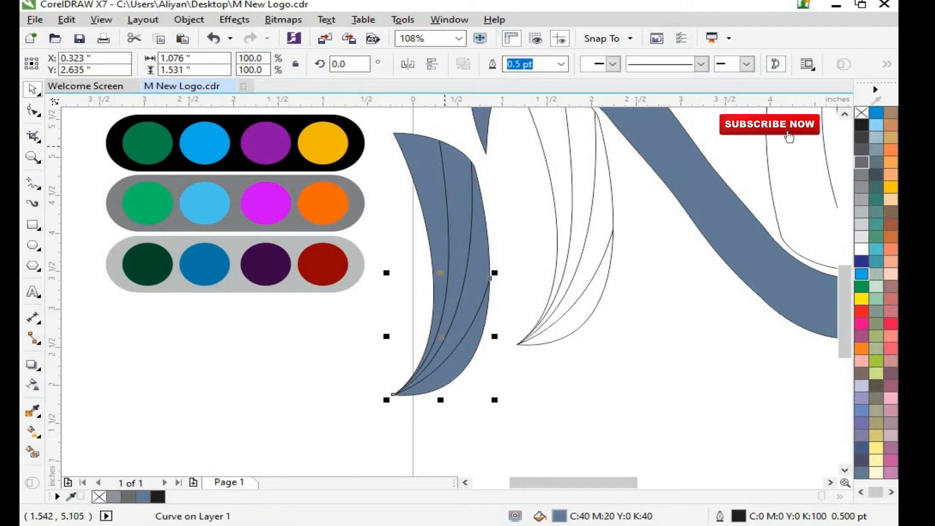
click(210, 207)
click(559, 64)
click(210, 141)
click(559, 64)
click(251, 326)
click(235, 272)
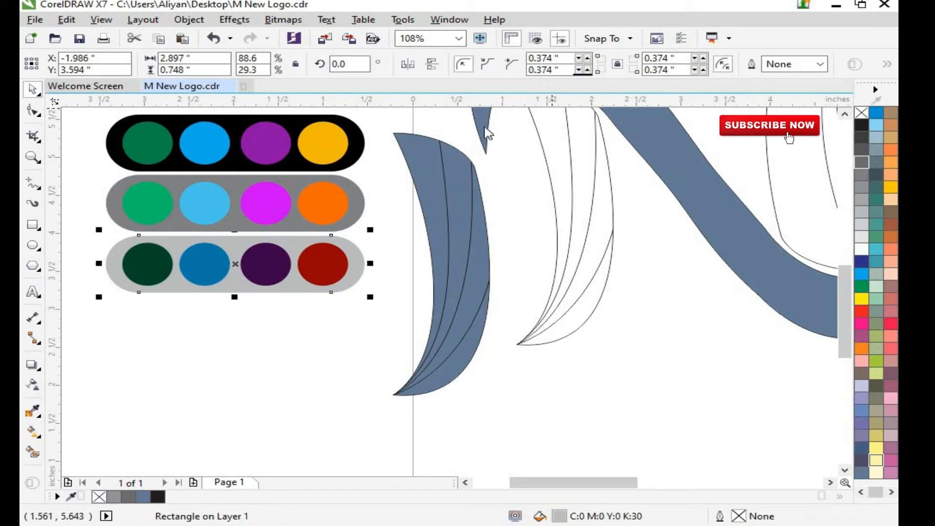
click(214, 216)
click(193, 291)
key(ctrl+u)
click(333, 207)
key(Tab)
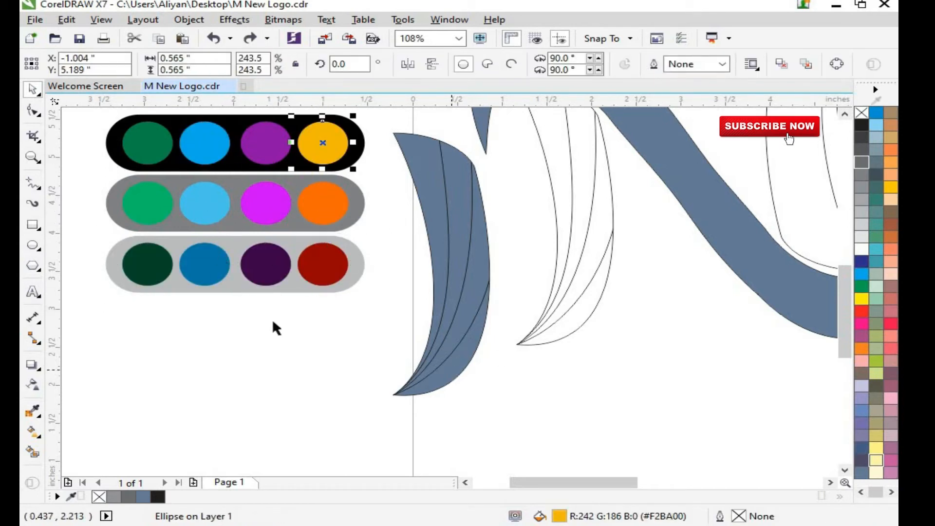
key(Tab)
Step: Sample the dark blue, dark green, dark purple and dark red swatches with the Color Eyedropper, applying them to the outermost lower segment
click(213, 278)
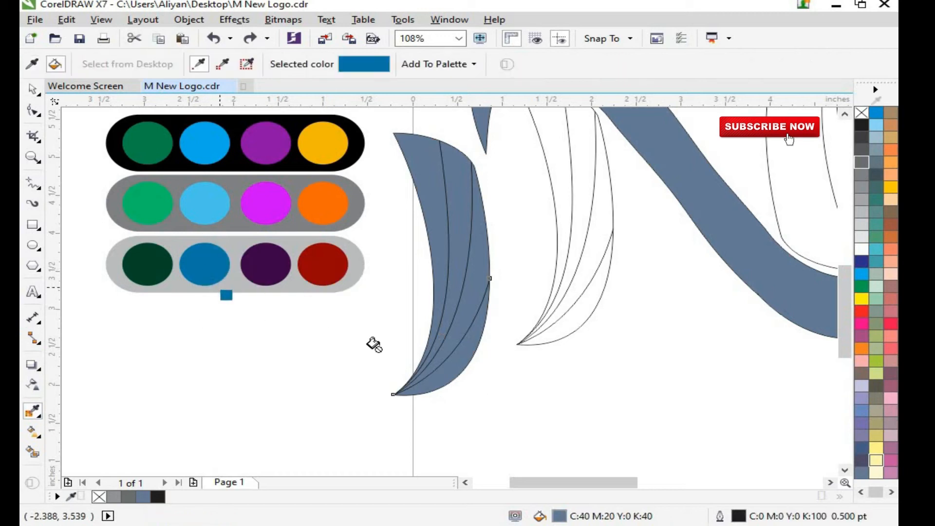
click(427, 382)
click(148, 264)
click(468, 336)
click(266, 264)
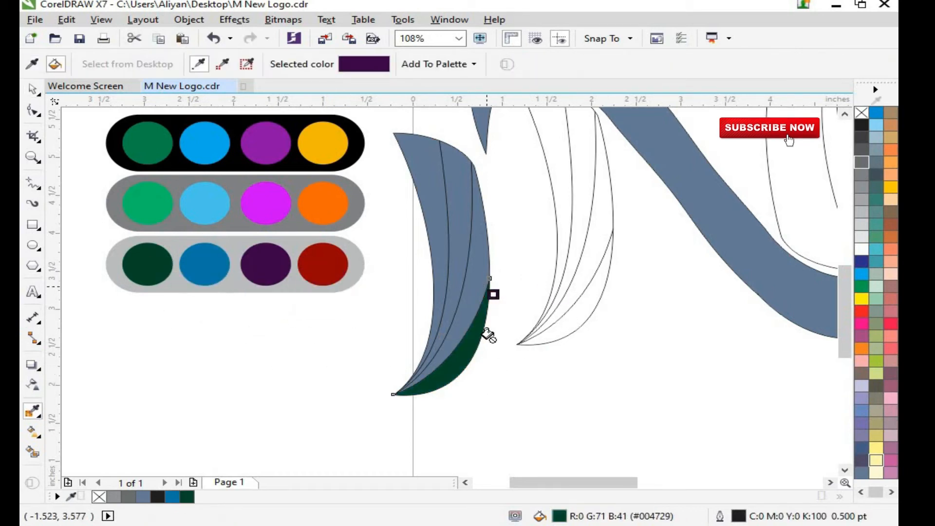
click(489, 335)
click(334, 282)
click(430, 369)
Step: Sample the orange, yellow, magenta and purple swatches, filling the outermost lower segment magenta and its neighbour purple
click(321, 219)
key(ctrl+z)
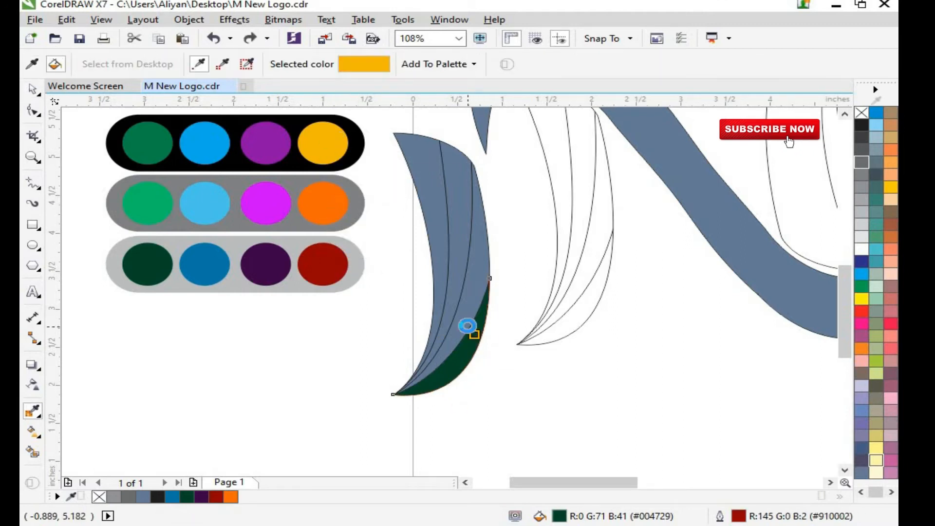
click(270, 142)
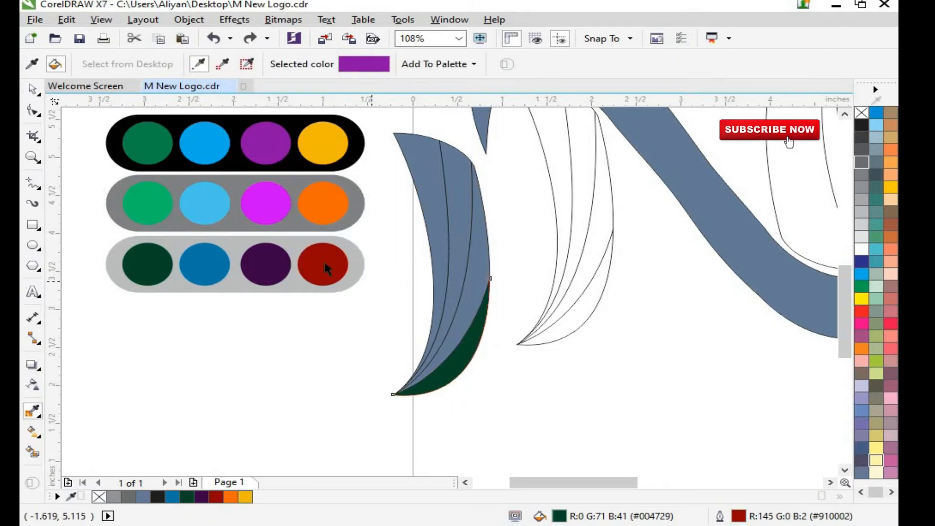
click(265, 202)
click(463, 358)
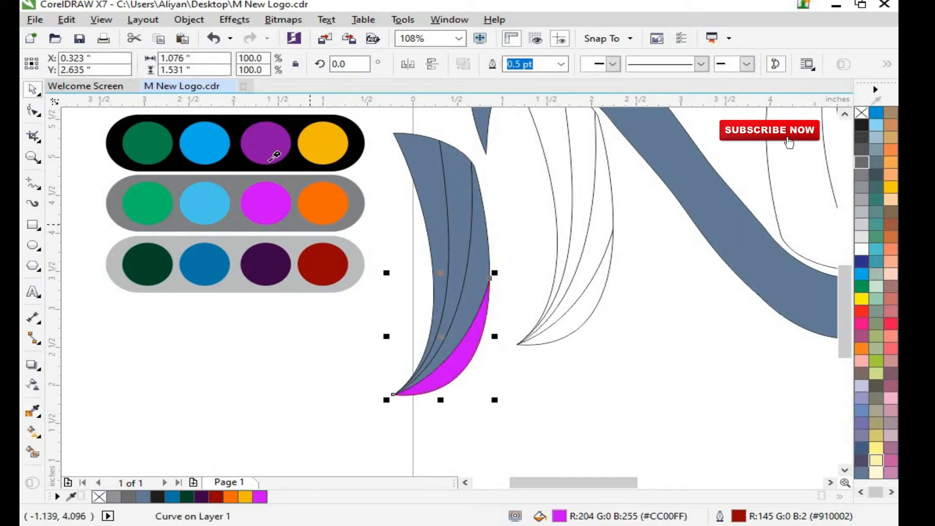
click(451, 320)
Step: Sample the light blue, bright blue, light green and green swatches, leaving the outermost lower segment filled with green
click(204, 202)
key(ctrl+z)
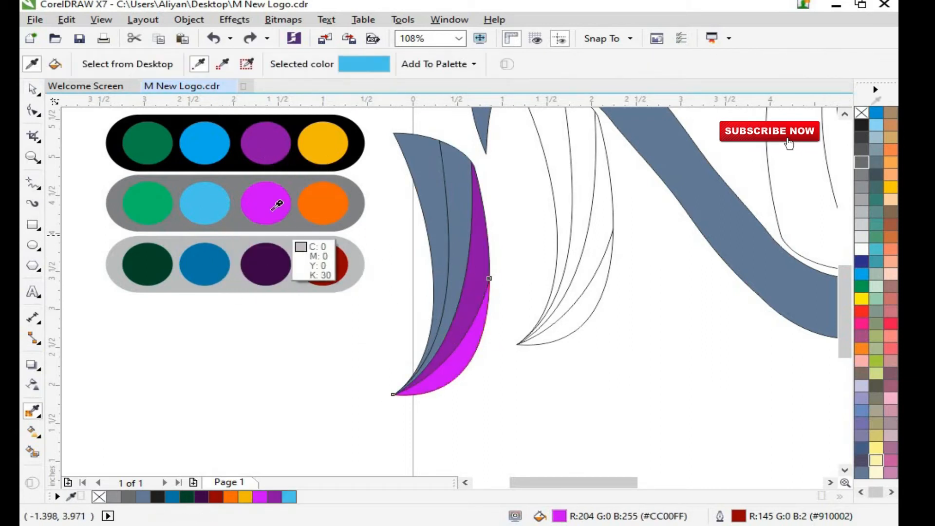
click(440, 369)
click(161, 205)
click(444, 369)
click(72, 497)
click(152, 141)
click(445, 372)
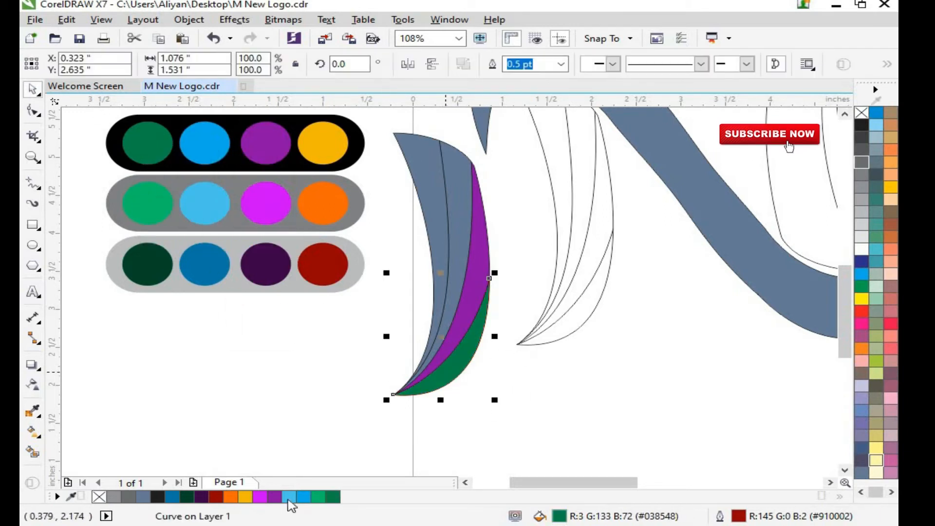
key(Escape)
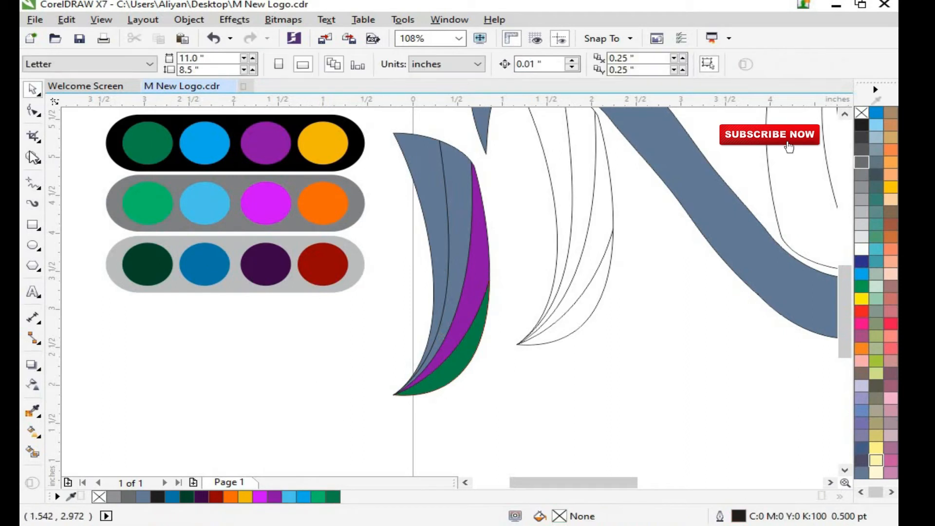
Step: Apply a linear fountain fill along the outermost lower segment, running from near its tip upward, with both ends dark blue
key(z)
scroll(662, 443, up, 3)
scroll(662, 443, down, 1)
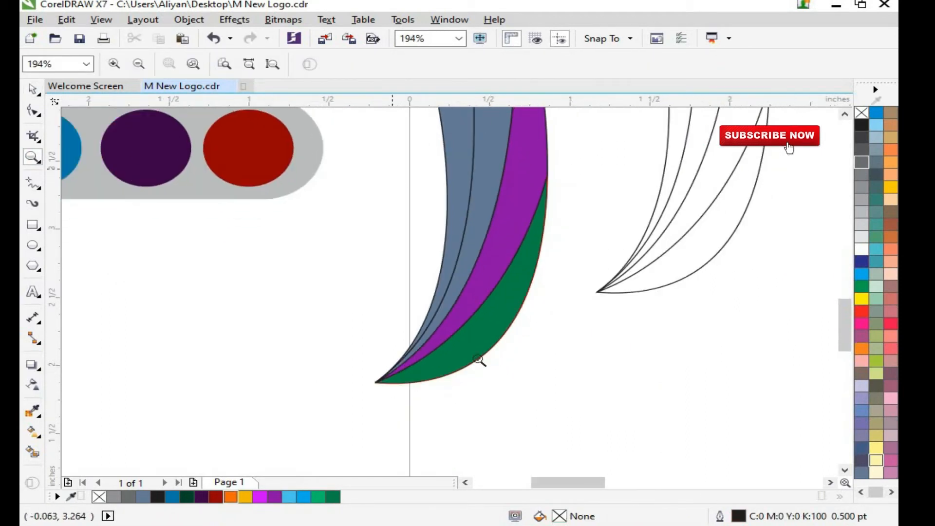
scroll(479, 360, up, 1)
key(space)
click(432, 327)
key(g)
drag(390, 362, 499, 212)
drag(172, 496, 499, 212)
double_click(172, 496)
Step: Add a light blue middle colour to the outermost segment's gradient and make its upper end bright blue
click(527, 445)
click(454, 277)
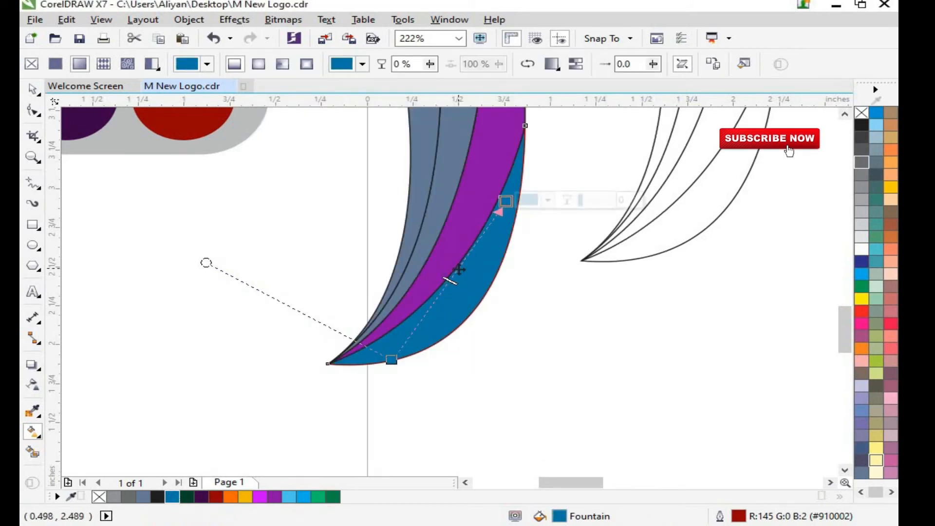
click(456, 273)
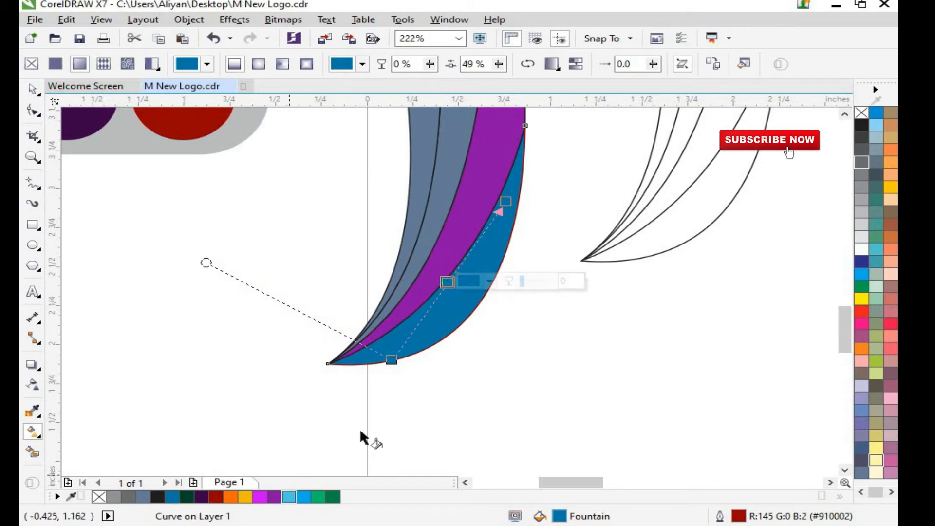
click(289, 496)
key(space)
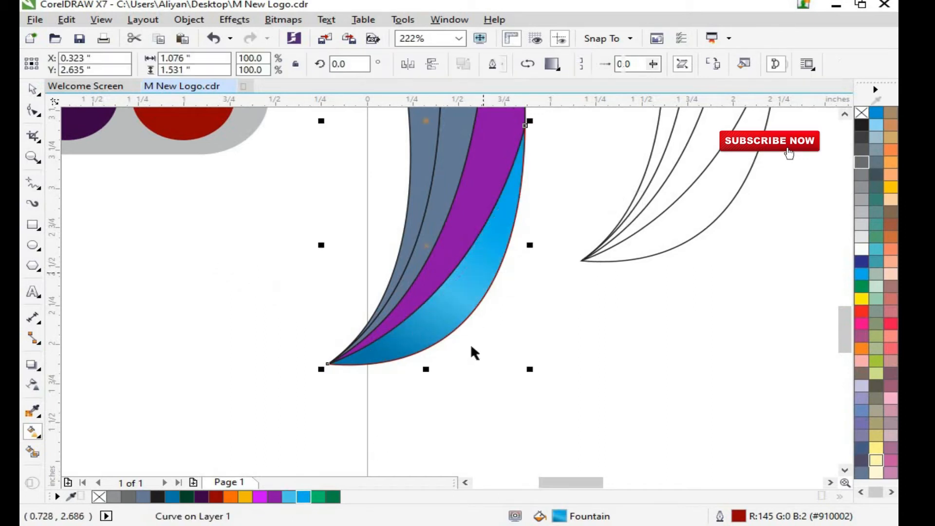
click(472, 351)
Step: Apply a linear fountain fill along the purple segment, running from near its lower tip toward its upper end
click(33, 157)
scroll(516, 409, down, 5)
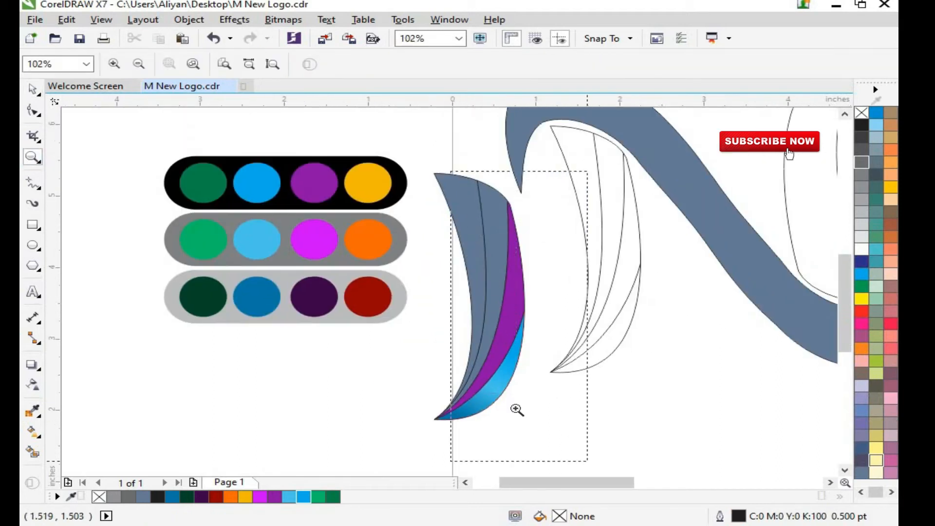
scroll(516, 409, up, 1)
key(space)
click(436, 314)
click(33, 451)
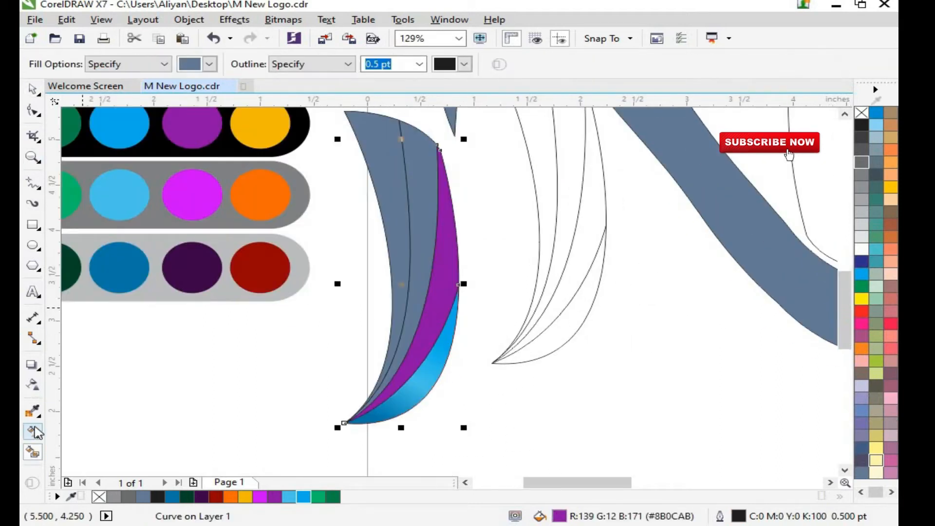
click(32, 431)
drag(458, 218, 452, 216)
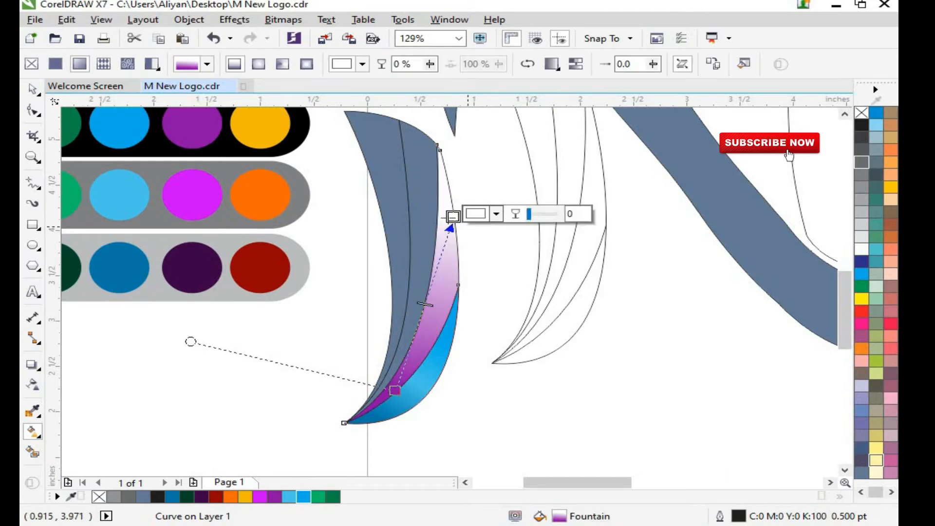
Step: Colour the purple segment's gradient dark purple at the lower end, magenta in the middle and purple at the upper end
click(399, 393)
click(202, 496)
double_click(417, 325)
click(261, 497)
click(453, 216)
click(274, 497)
key(space)
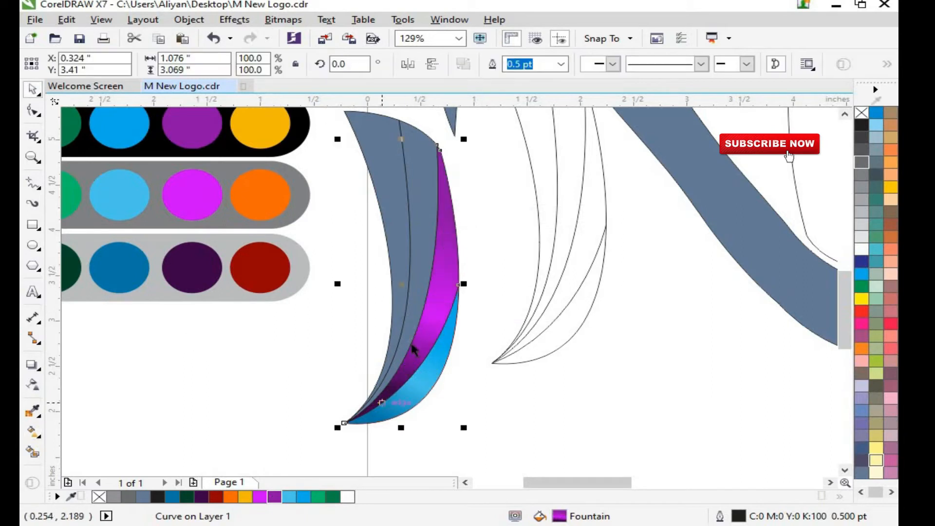
Step: Apply a linear fountain fill to the blue-grey segment beside the purple one, with dark red ends and an added middle colour node
click(415, 313)
click(34, 434)
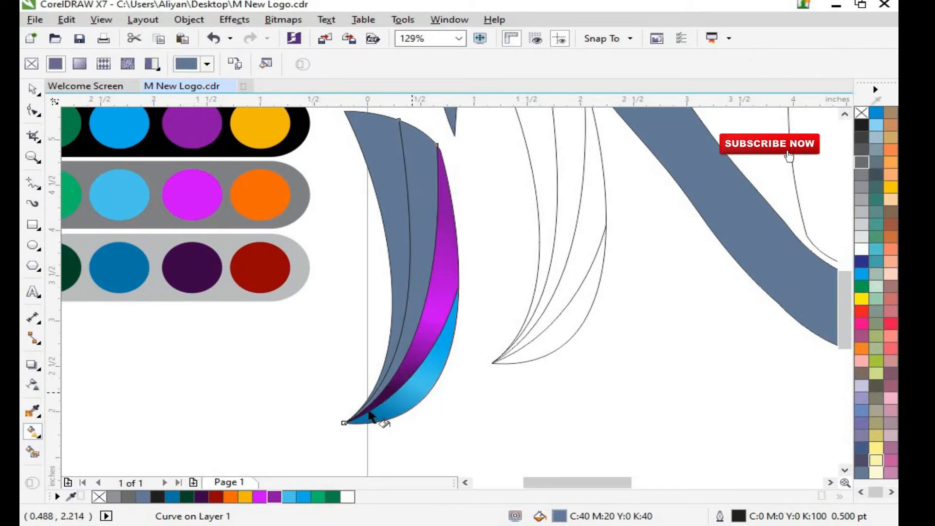
drag(423, 164, 367, 404)
click(215, 497)
click(367, 405)
click(216, 497)
double_click(398, 275)
drag(396, 273, 394, 283)
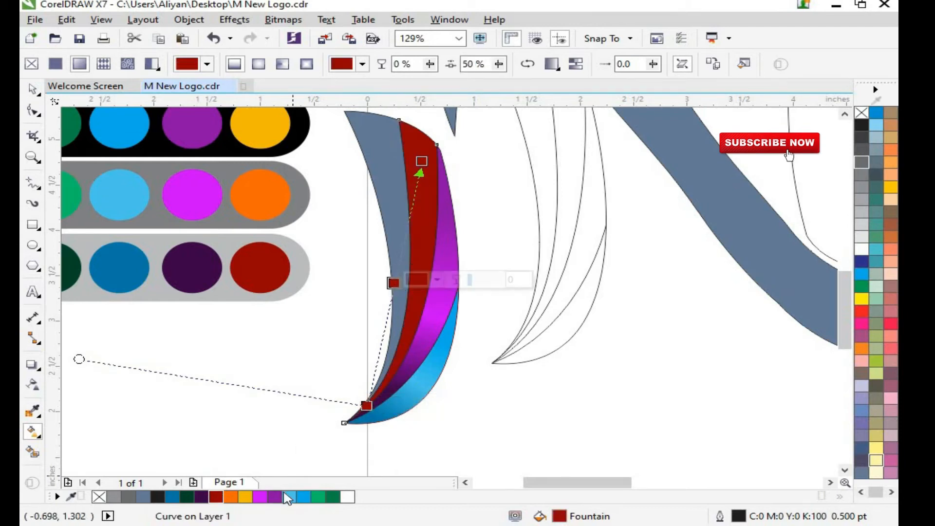
Step: Set the dark red gradient's middle node to orange and its upper end to yellow
click(230, 497)
click(421, 161)
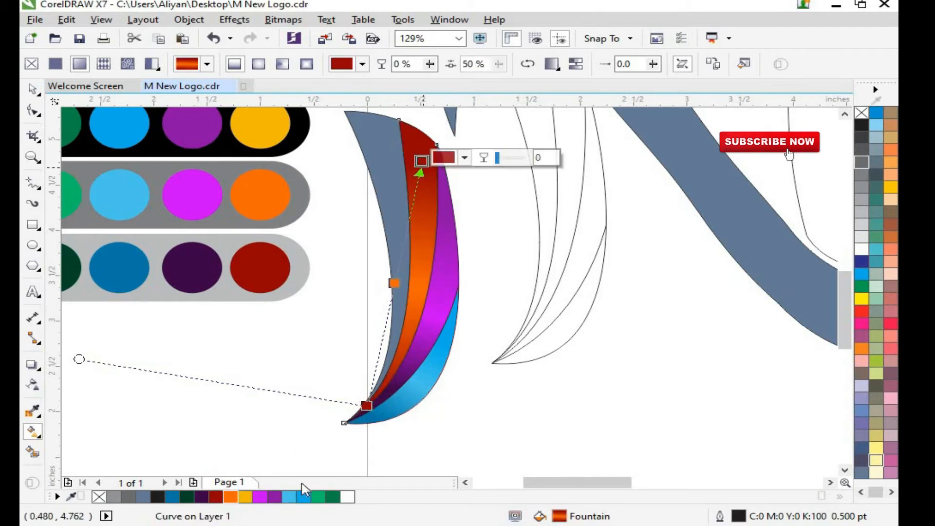
click(245, 497)
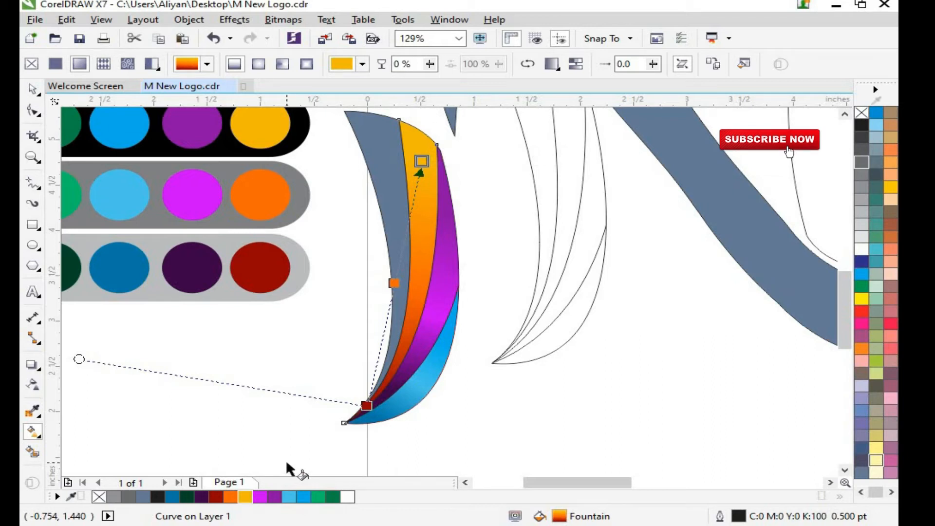
Step: Set the same gradient's middle node to yellow and its upper end to orange, keeping the lower tip dark red
click(393, 283)
click(245, 496)
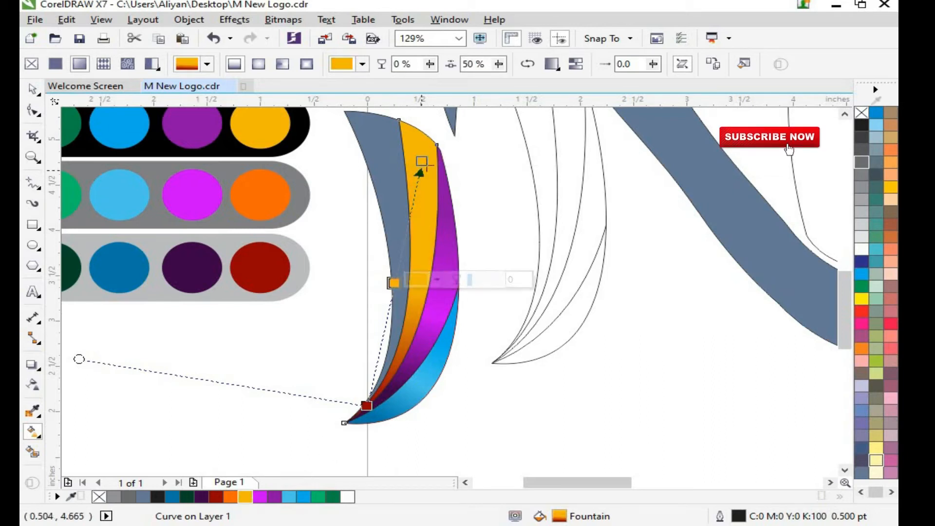
click(421, 160)
click(231, 497)
key(space)
click(419, 423)
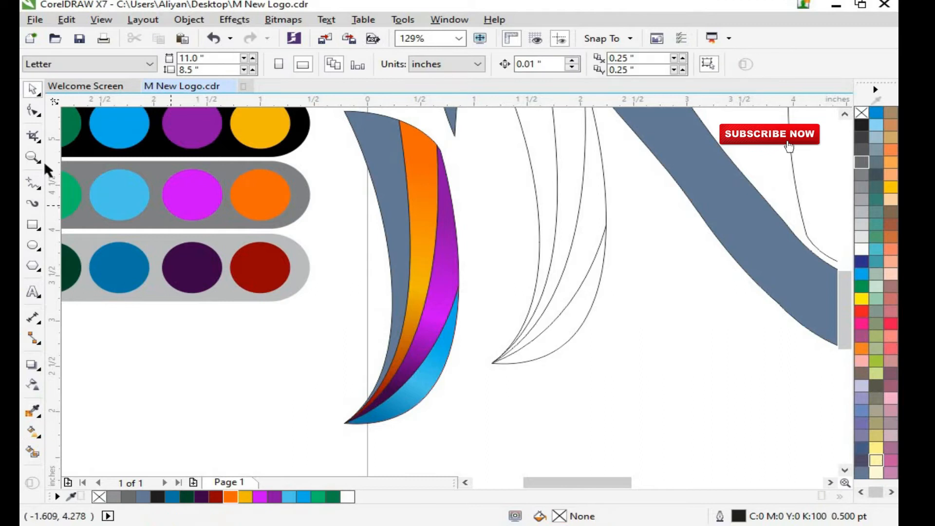
Step: Apply a linear fountain fill running from the lower tip to the top of the leftmost blue-grey segment, with dark green at both ends
click(33, 158)
right_click(432, 221)
key(space)
click(465, 255)
key(g)
drag(455, 402, 472, 196)
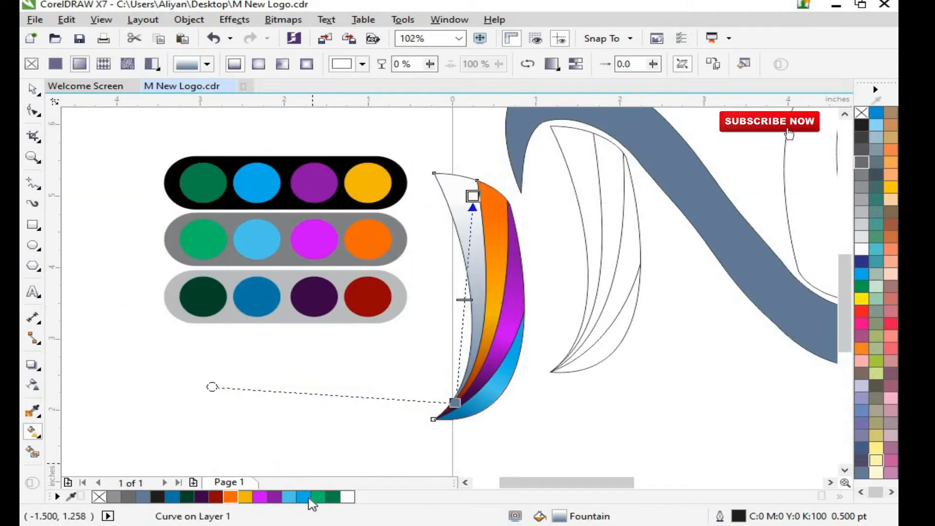
click(187, 497)
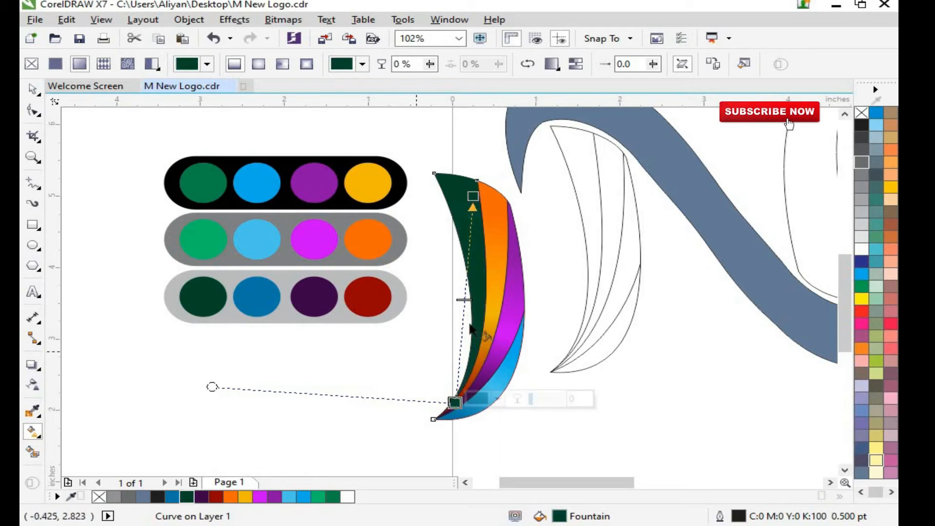
Step: Add a bright green middle node to that gradient, set its upper end to medium green, and reposition its dark green lower end
double_click(463, 311)
click(319, 497)
click(472, 196)
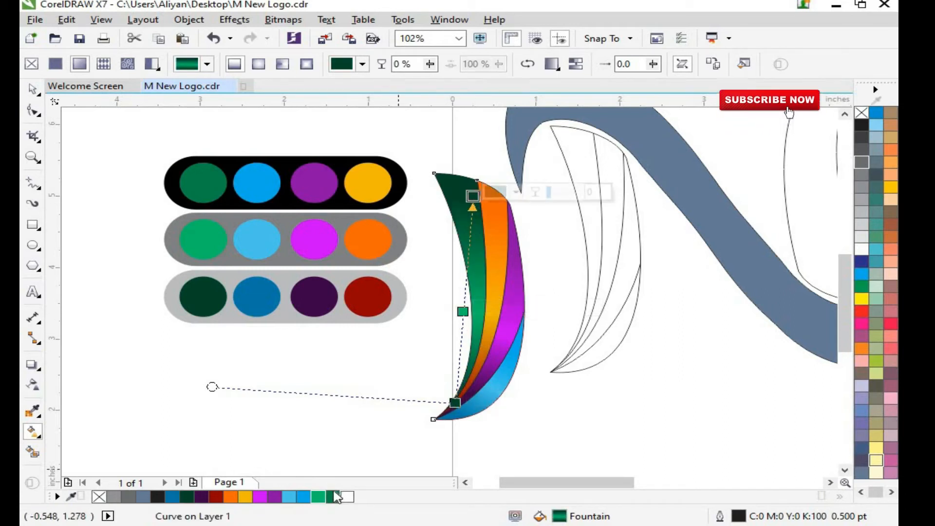
click(333, 497)
drag(454, 402, 491, 342)
Step: Remove the outlines from all four coloured segments of the left crescent
key(space)
shift+click(498, 215)
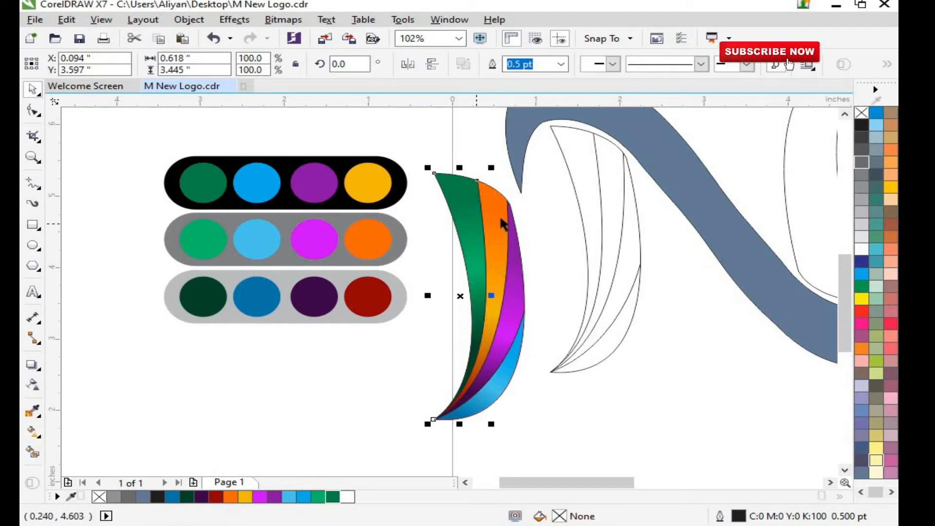
click(492, 385)
shift+click(509, 288)
shift+click(492, 229)
shift+click(466, 196)
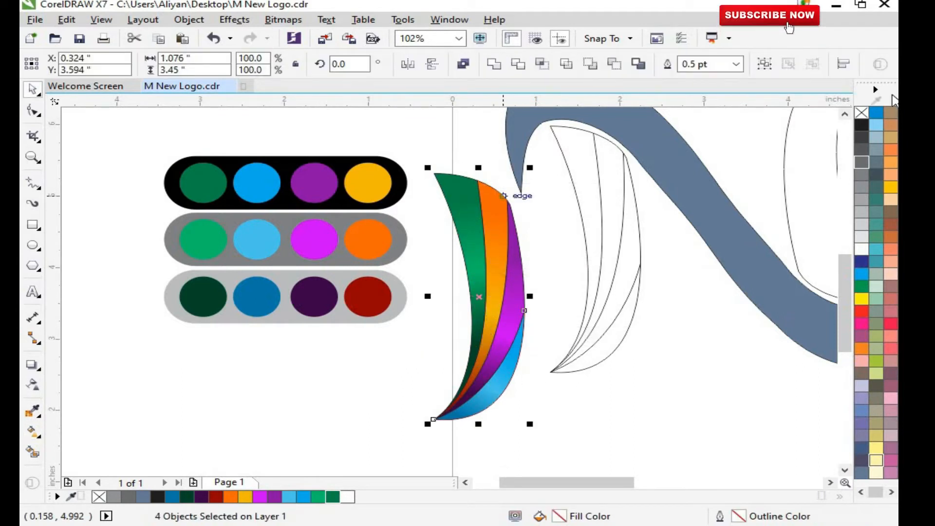
click(282, 373)
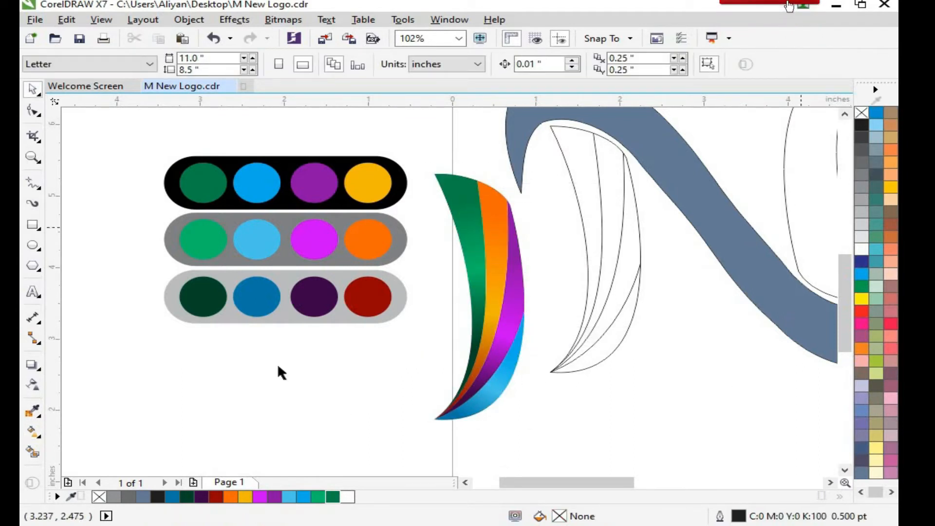
Step: Reposition the gradient nodes of the orange and purple segments to extend the dark colours further up from the crescent's lower tip
click(32, 157)
scroll(545, 384, up, 4)
scroll(348, 188, down, 2)
scroll(463, 276, up, 2)
scroll(503, 299, down, 2)
scroll(433, 189, up, 4)
scroll(432, 189, down, 4)
key(space)
click(470, 229)
key(g)
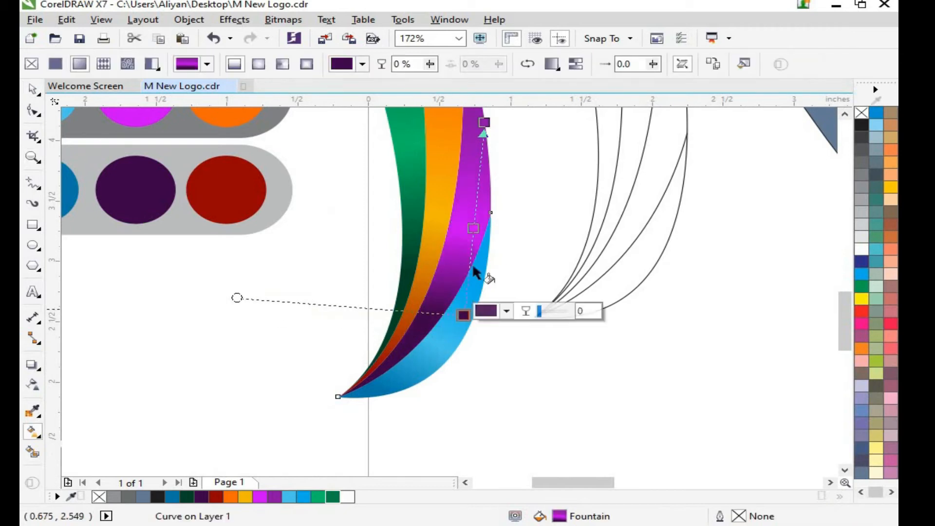
click(419, 302)
click(419, 291)
click(482, 246)
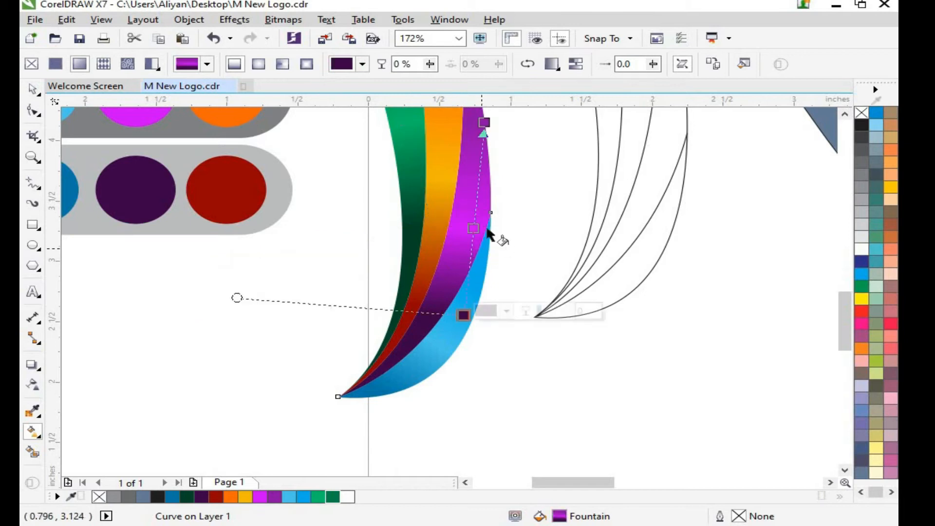
Step: Delete the dividing curves inside the outlined crescent beside the coloured one, leaving only its outer outline
click(33, 157)
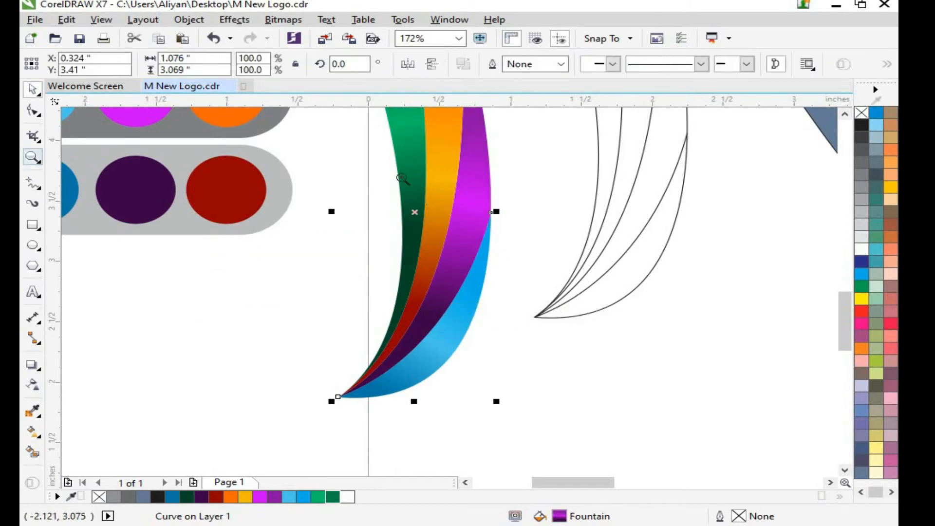
scroll(428, 234, down, 5)
scroll(475, 285, up, 3)
key(space)
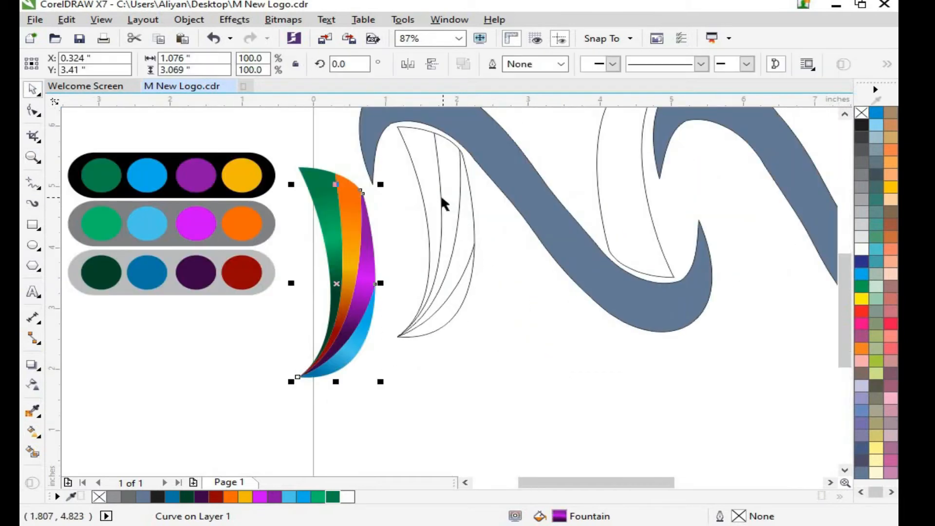
click(440, 194)
click(457, 273)
key(Delete)
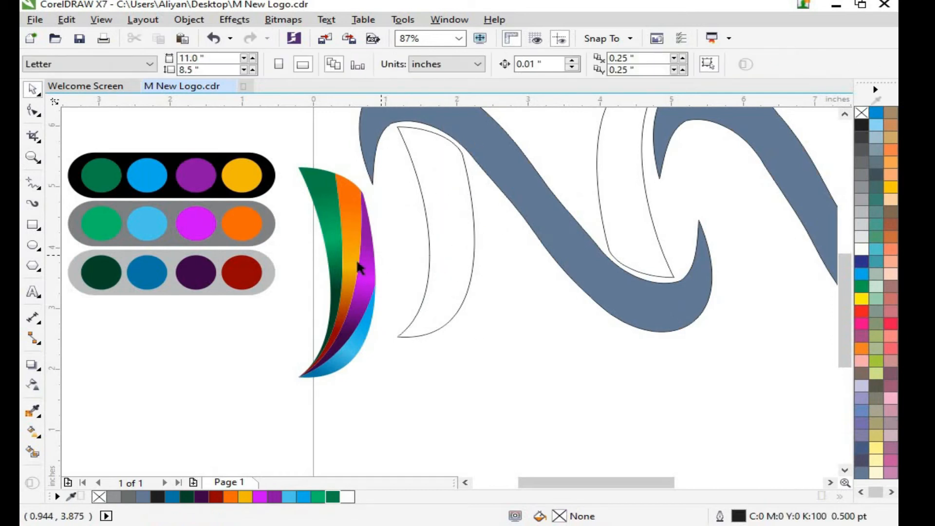
Step: Apply a one-step inside contour with an offset of about 0.09 inch to the green segment
click(359, 264)
key(z)
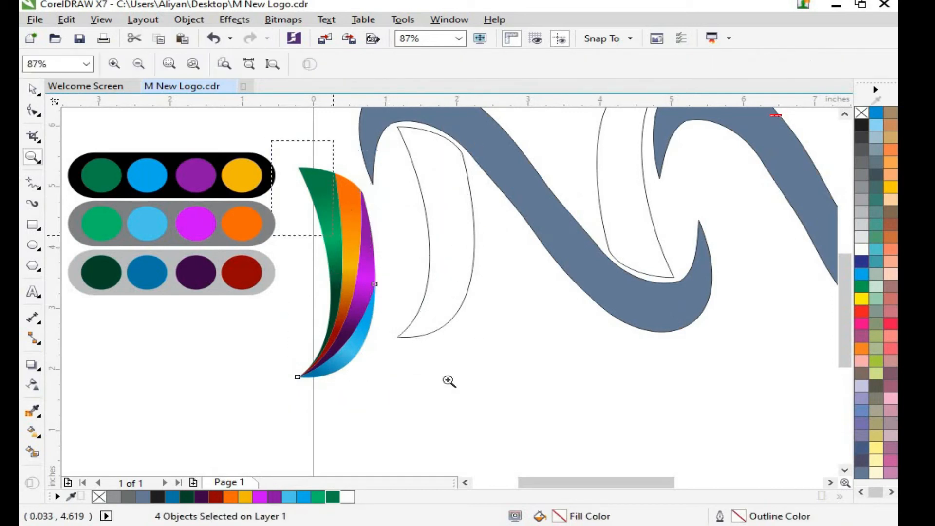
scroll(194, 199, up, 2)
key(space)
click(388, 203)
click(41, 374)
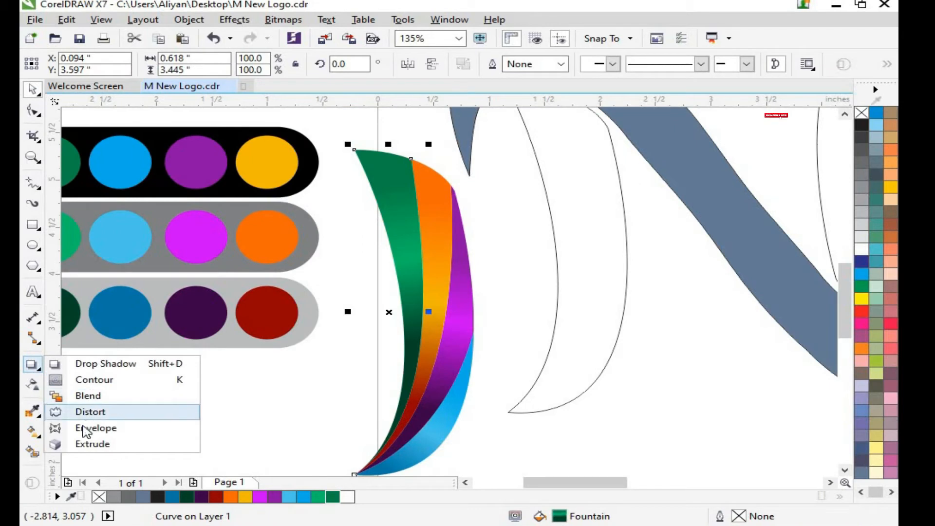
click(88, 396)
drag(422, 298, 414, 282)
Step: Apply similar one-step inside contours to the orange, purple and blue segments
click(434, 220)
drag(435, 220, 457, 431)
click(475, 323)
key(Return)
key(space)
Step: Break the contour groups of the coloured segments apart into separate outer and inner shapes
right_click(436, 428)
click(458, 261)
click(32, 158)
scroll(195, 197, down, 1)
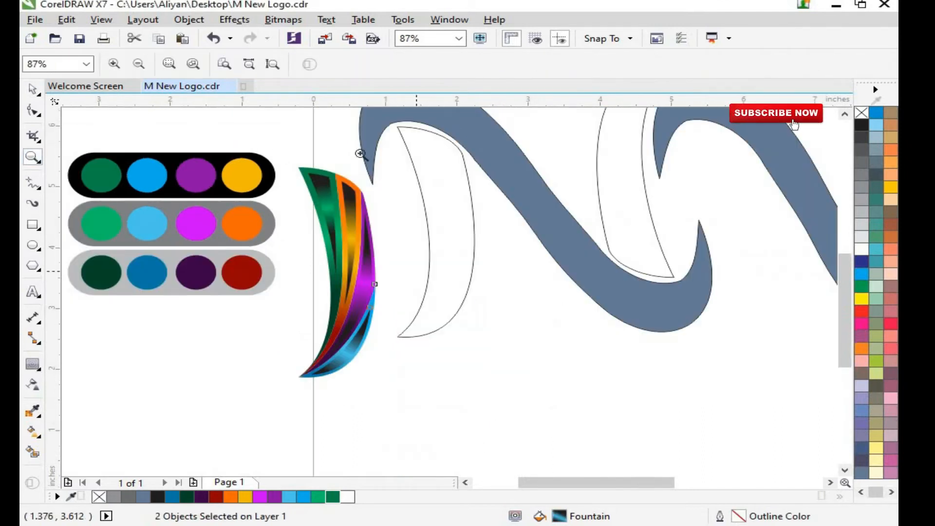
scroll(260, 223, up, 1)
key(space)
right_click(439, 296)
click(416, 215)
right_click(409, 218)
click(443, 241)
right_click(359, 171)
click(419, 198)
Step: Break the green segment's contour group apart and fill its inner shape with white
key(z)
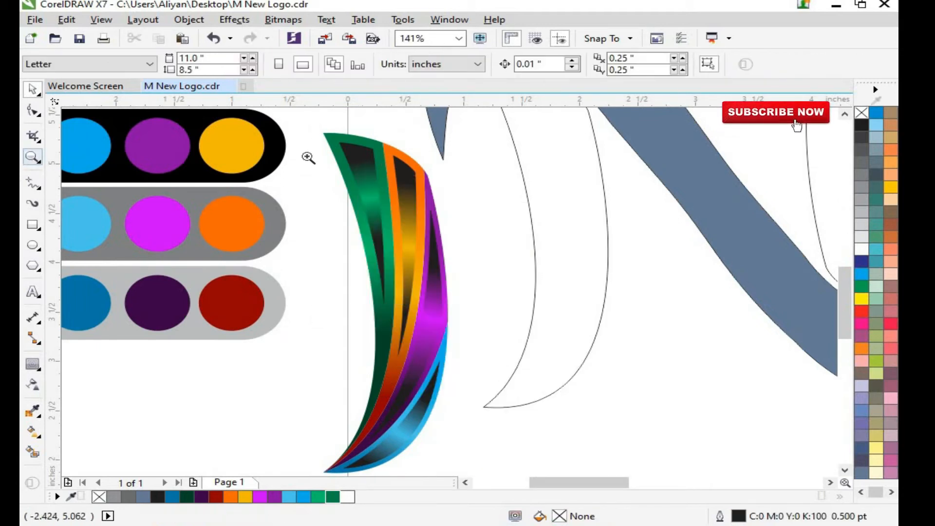
scroll(428, 209, up, 1)
key(space)
click(428, 209)
key(space)
scroll(428, 209, down, 1)
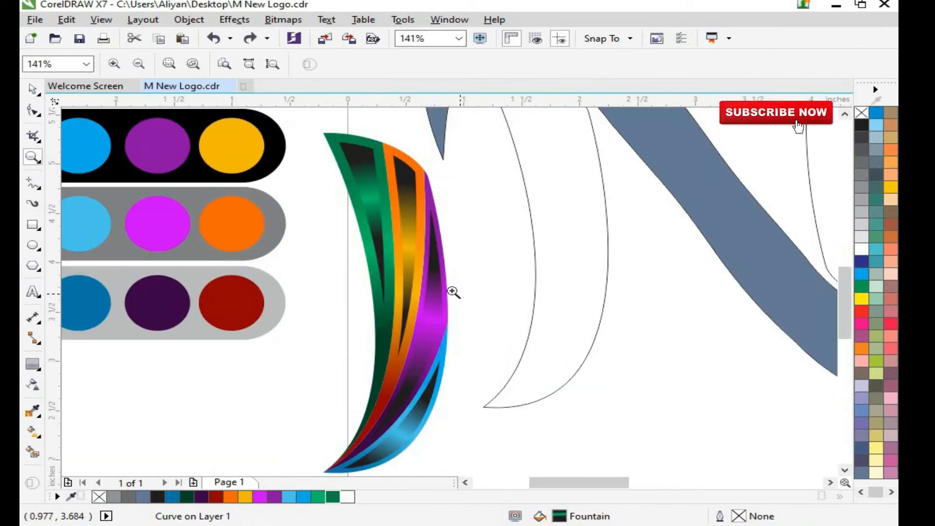
key(space)
click(453, 291)
click(233, 20)
click(204, 27)
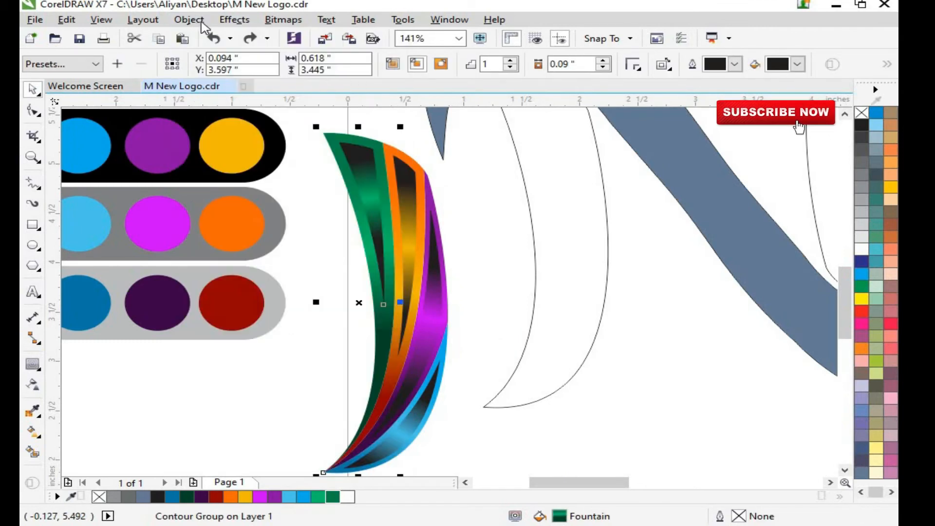
click(200, 20)
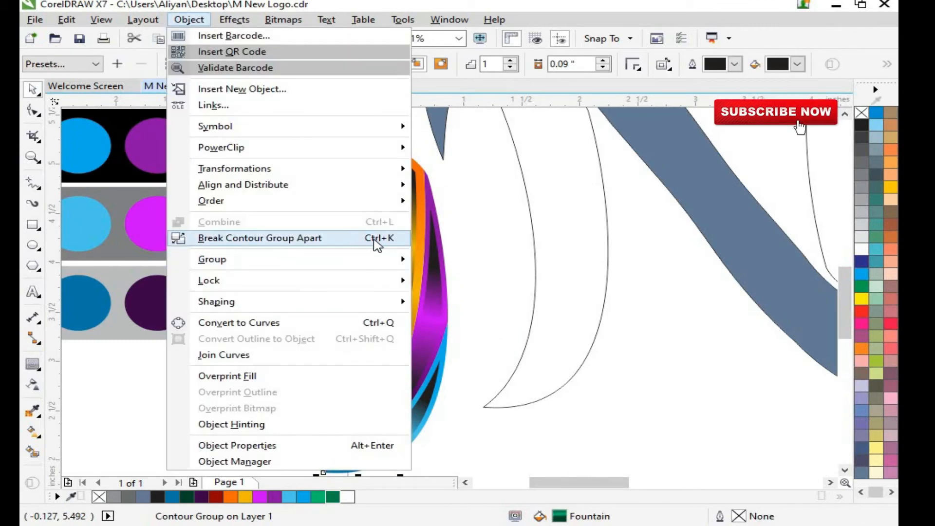
click(260, 238)
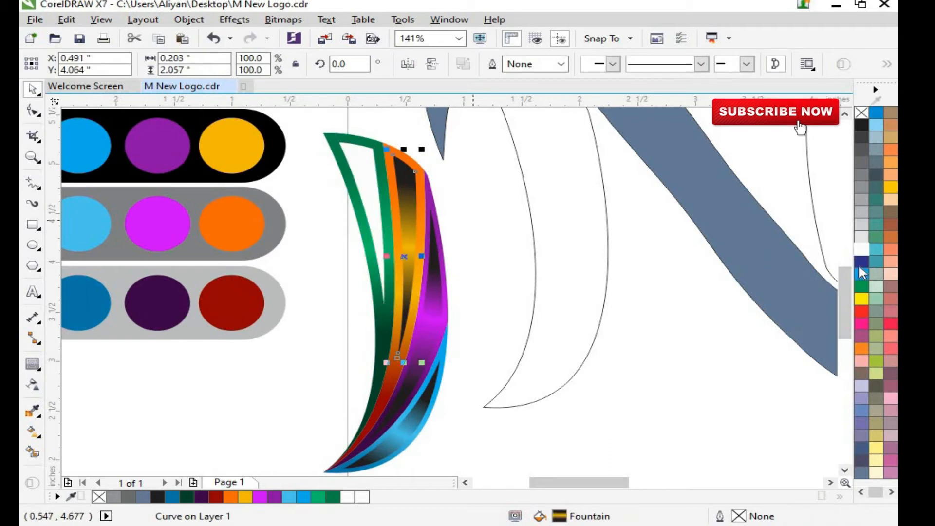
Step: Fill the inner contour shapes of the orange, purple and blue segments with white
click(862, 250)
click(431, 317)
click(861, 250)
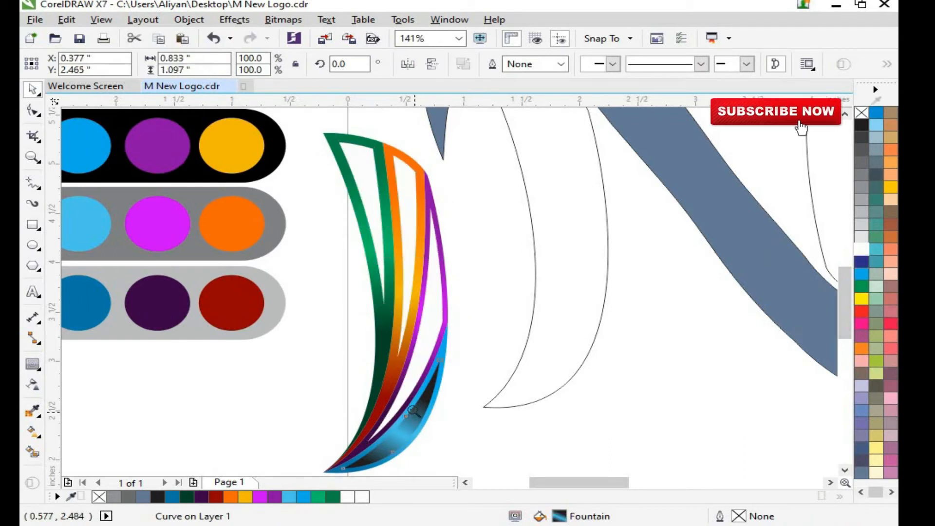
scroll(413, 410, down, 1)
scroll(417, 365, up, 2)
key(g)
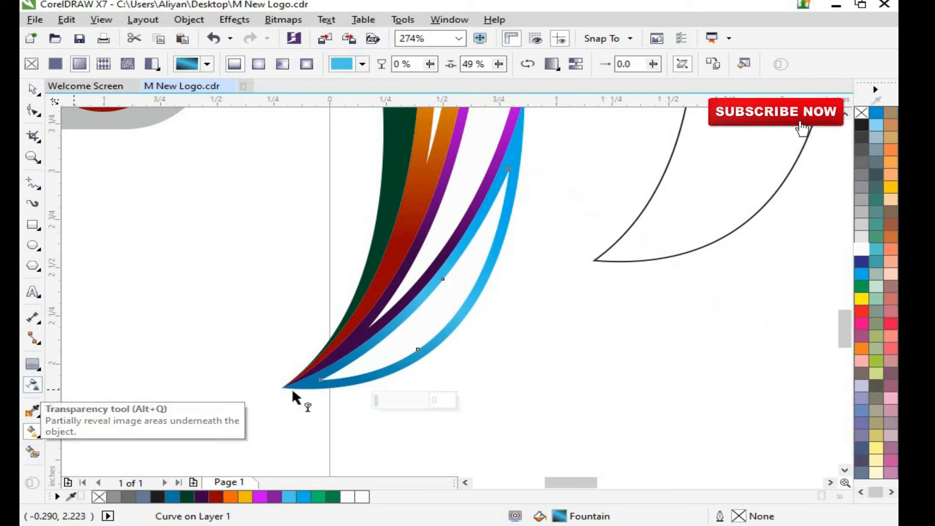
Step: Apply a diagonal linear transparency to the blue segment's inner shape, fading out toward its upper end as a glossy highlight
click(33, 385)
drag(321, 387, 590, 118)
drag(332, 378, 273, 342)
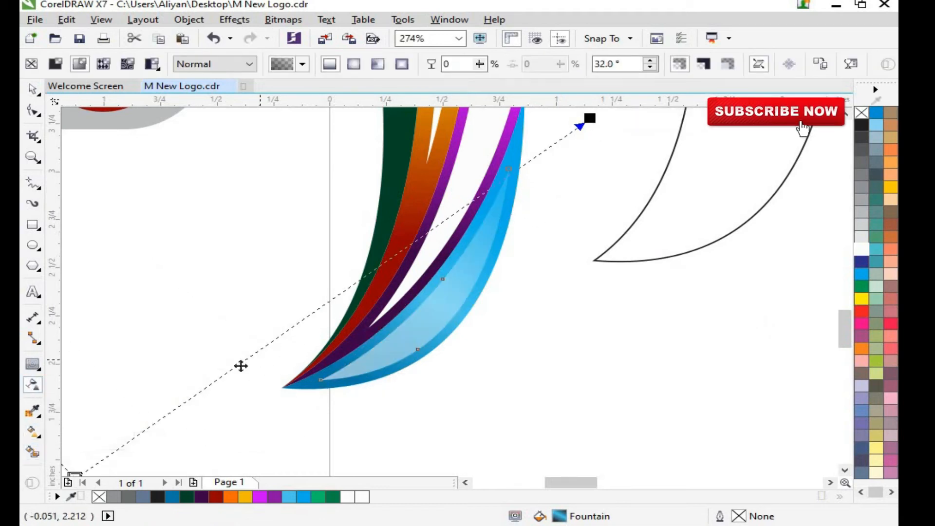
key(space)
Step: Apply a wide, nearly horizontal linear transparency to the purple segment's inner shape, fading out toward the crescent's inner side
click(445, 219)
scroll(444, 219, down, 2)
scroll(439, 286, up, 1)
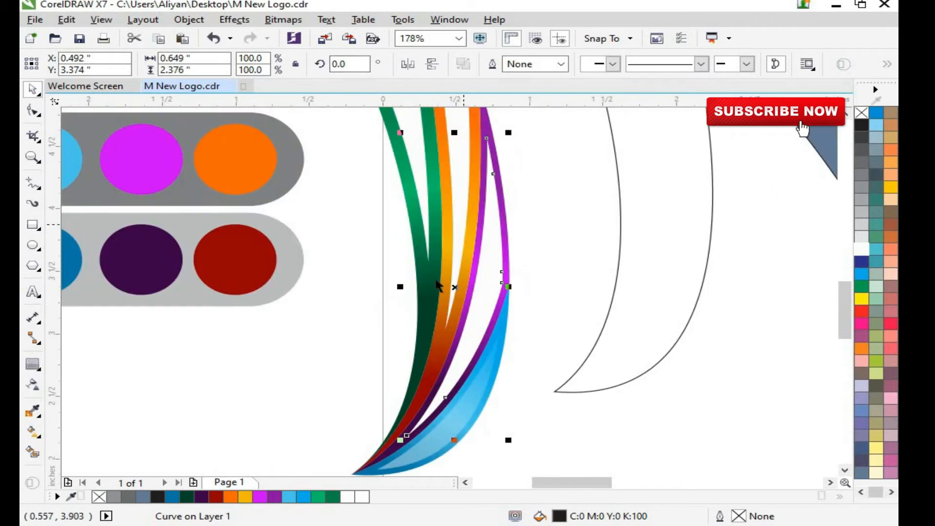
key(space)
drag(542, 346, 579, 280)
drag(414, 271, 330, 251)
drag(579, 280, 731, 285)
drag(551, 271, 662, 280)
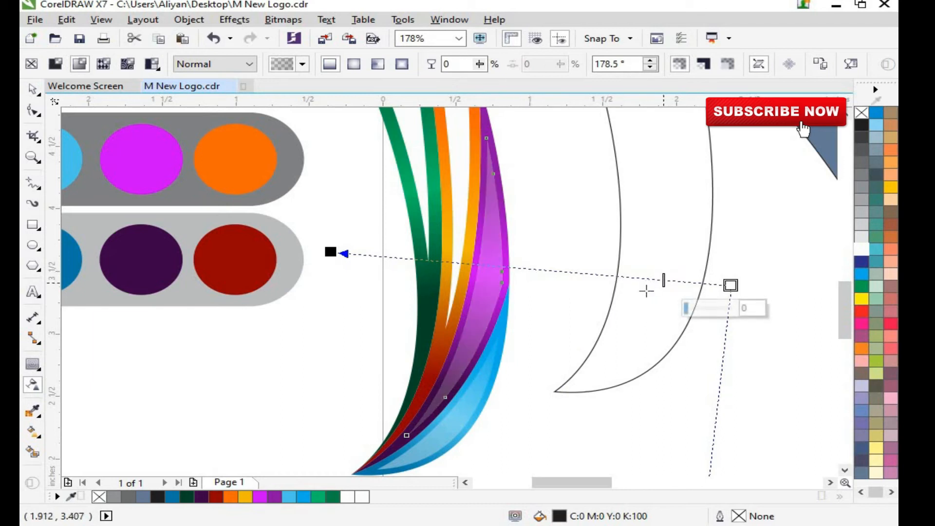
key(space)
Step: Apply roughly vertical linear transparencies to the white inner shapes of the orange and green segments
scroll(455, 229, down, 3)
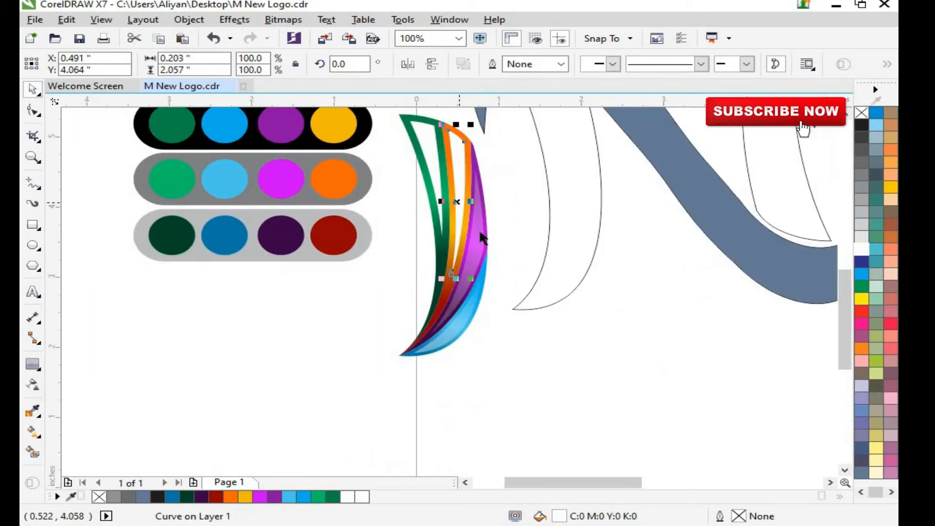
scroll(447, 264, up, 2)
click(31, 387)
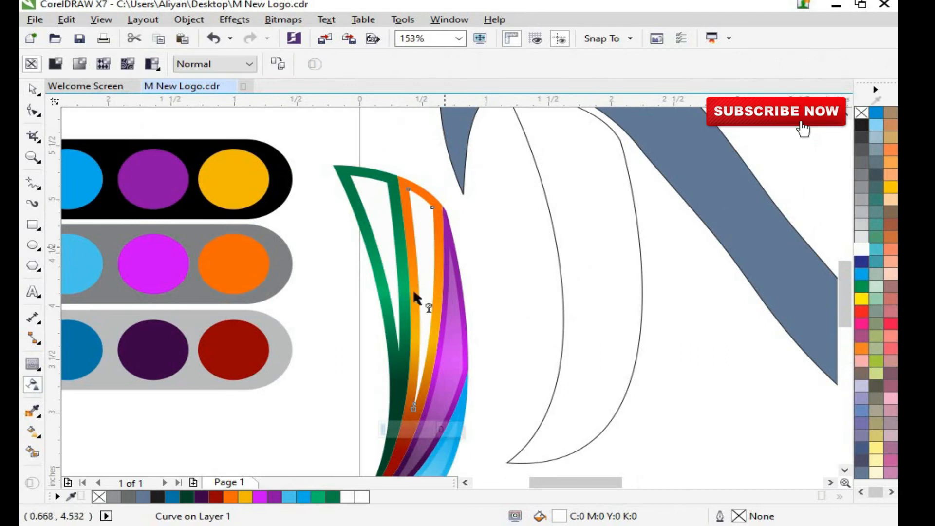
drag(431, 174, 443, 143)
drag(427, 201, 413, 466)
drag(443, 142, 439, 111)
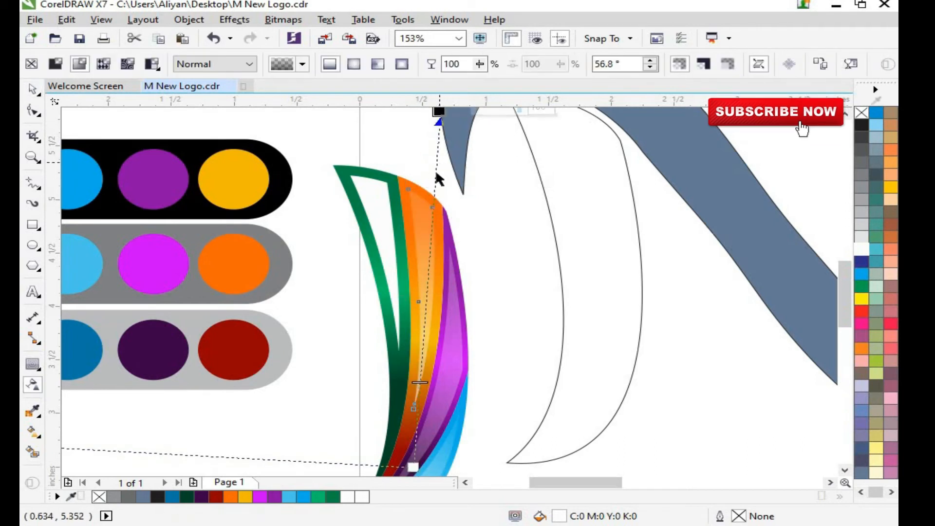
click(389, 302)
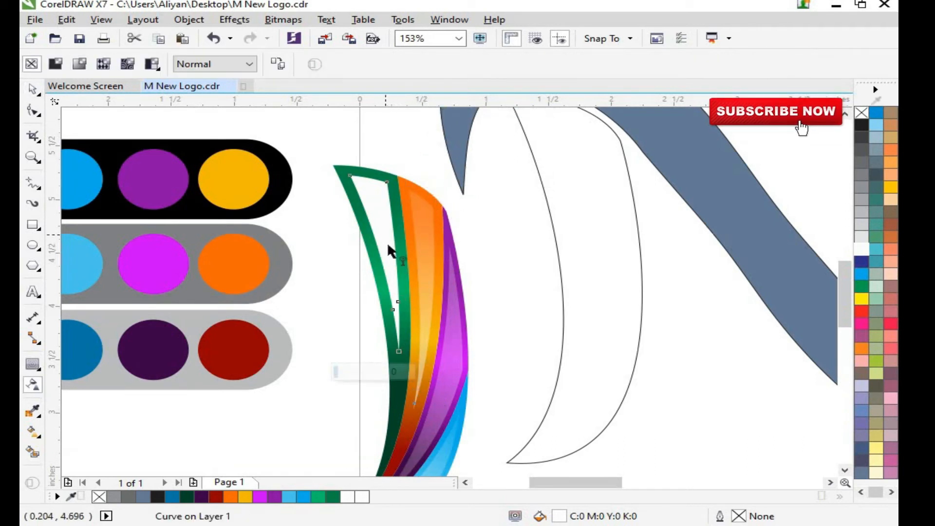
drag(400, 300, 379, 220)
Step: Select all eight shapes of the coloured crescent and group them
click(32, 157)
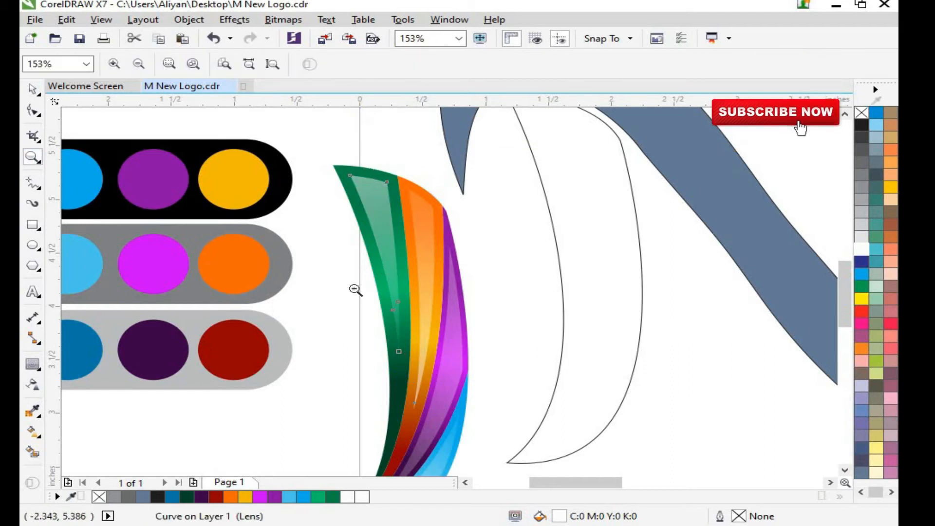
scroll(355, 288, down, 3)
scroll(401, 188, up, 1)
key(space)
drag(341, 177, 441, 395)
right_click(404, 199)
Step: Try to centre the coloured crescent group on the outlined crescent shapes
click(462, 277)
shift+click(497, 273)
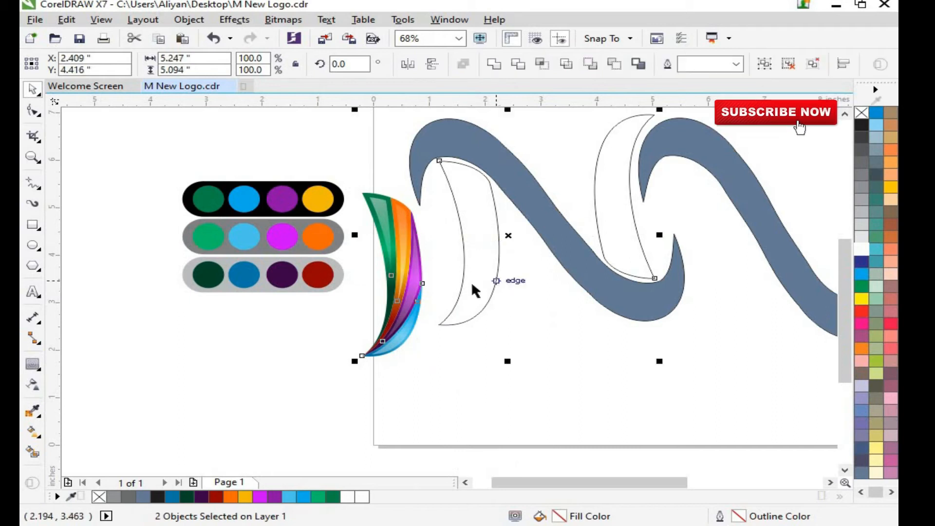
key(c)
key(e)
key(ctrl+z)
key(ctrl+z)
click(453, 372)
drag(499, 264, 489, 327)
key(ctrl+z)
Step: Centre the coloured crescent group horizontally and vertically on the outlined crescent beneath the first swoosh
click(408, 290)
shift+click(480, 255)
key(c)
key(e)
click(468, 353)
Step: Place a copy of the coloured crescent beside the second outlined crescent and mirror it both vertically and horizontally
drag(482, 262, 581, 262)
right_click(581, 262)
click(433, 64)
click(408, 64)
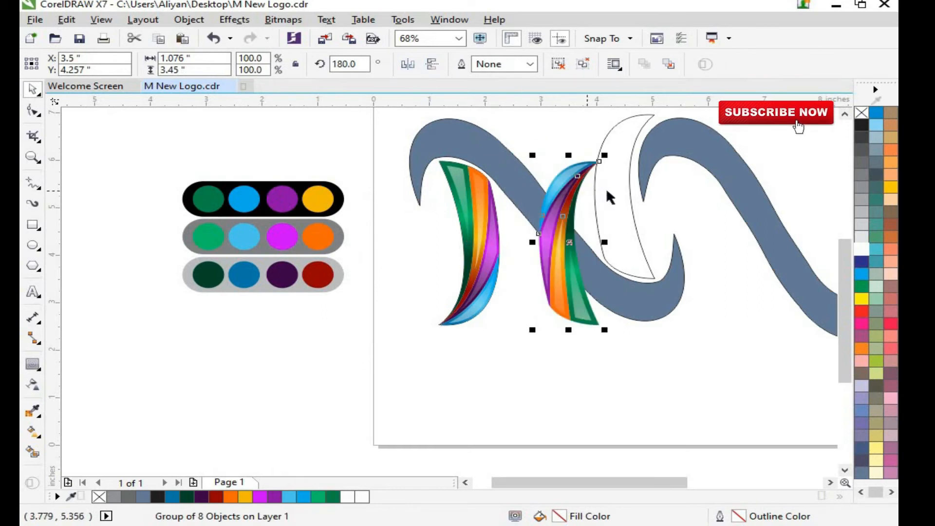
Step: Centre the mirrored copy horizontally and vertically on the second outlined crescent
shift+click(605, 198)
key(c)
key(e)
Step: Smooth the upper edge of the first blue-grey swoosh by adjusting the curve handle of its node above the coloured crescent
key(z)
click(430, 163)
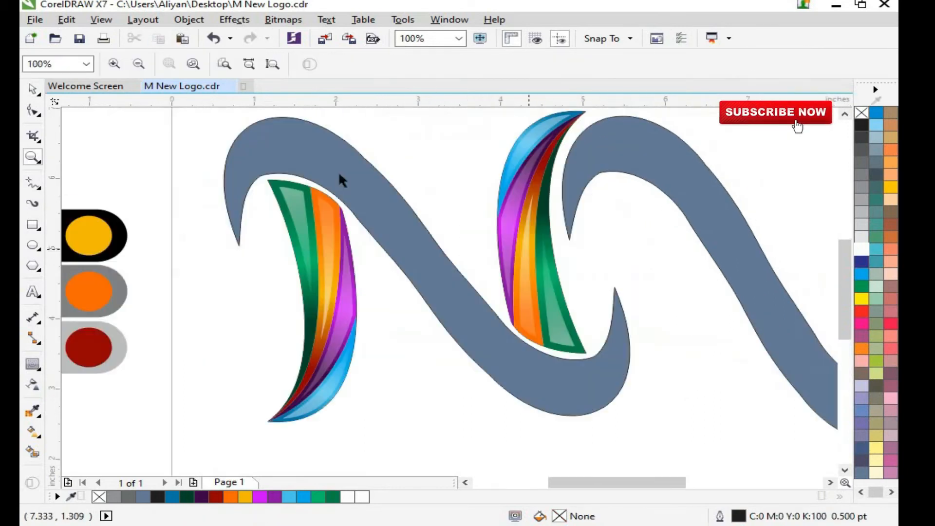
key(space)
click(414, 217)
key(F10)
click(389, 256)
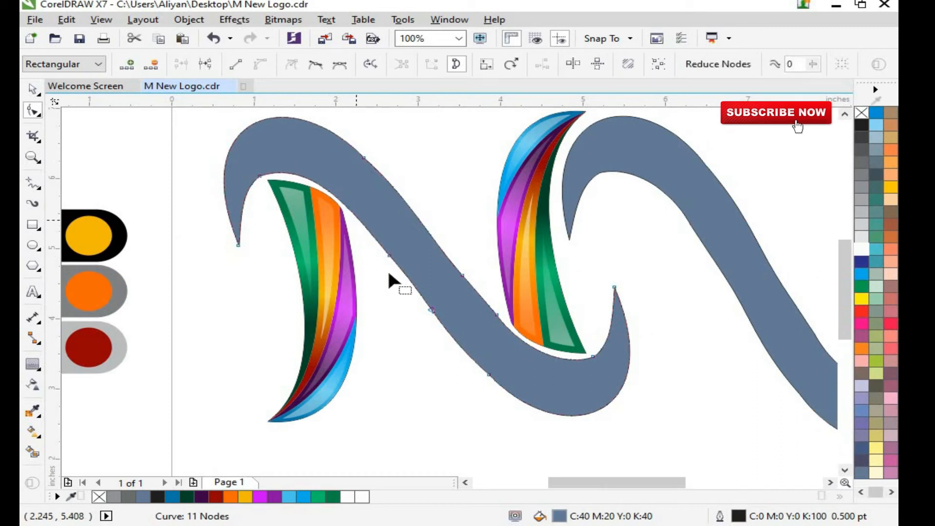
click(389, 255)
drag(360, 173, 367, 161)
mouse_move(406, 194)
mouse_down()
mouse_move(422, 198)
mouse_move(402, 196)
mouse_up()
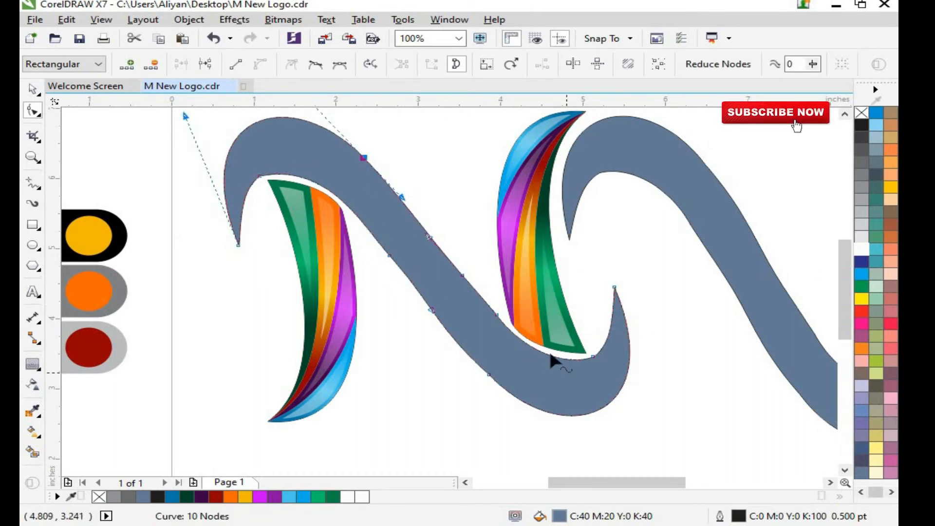
key(space)
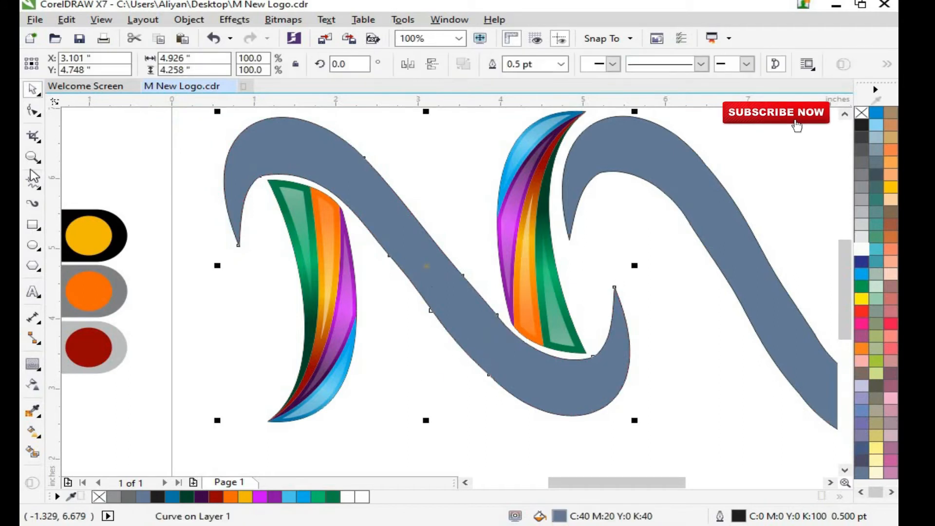
Step: Draw a straight dividing line across the first blue-grey swoosh, from its upper edge to its lower edge, and smooth the lower edge
click(488, 374)
key(space)
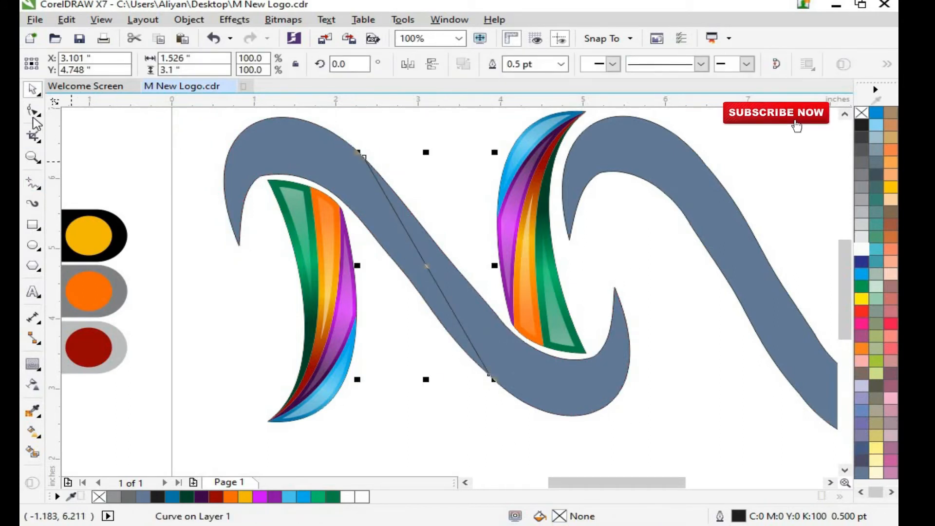
key(F10)
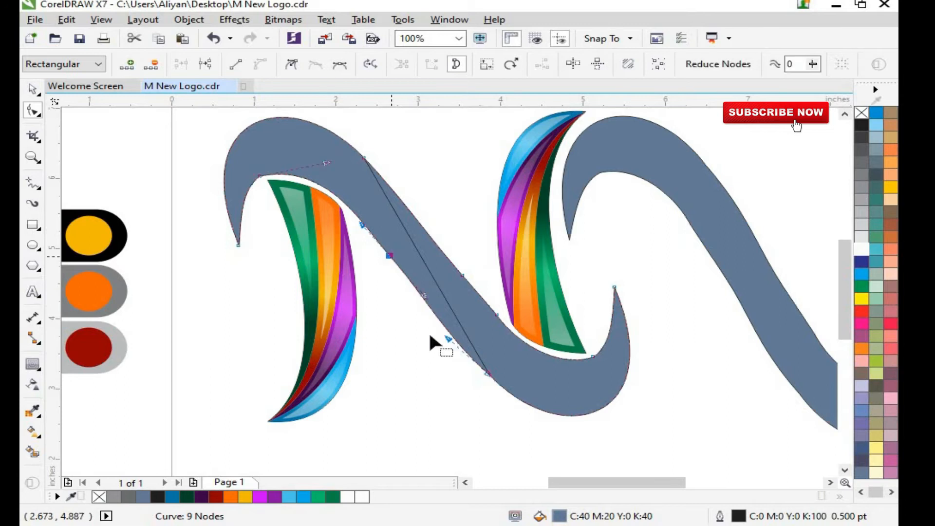
key(space)
click(411, 370)
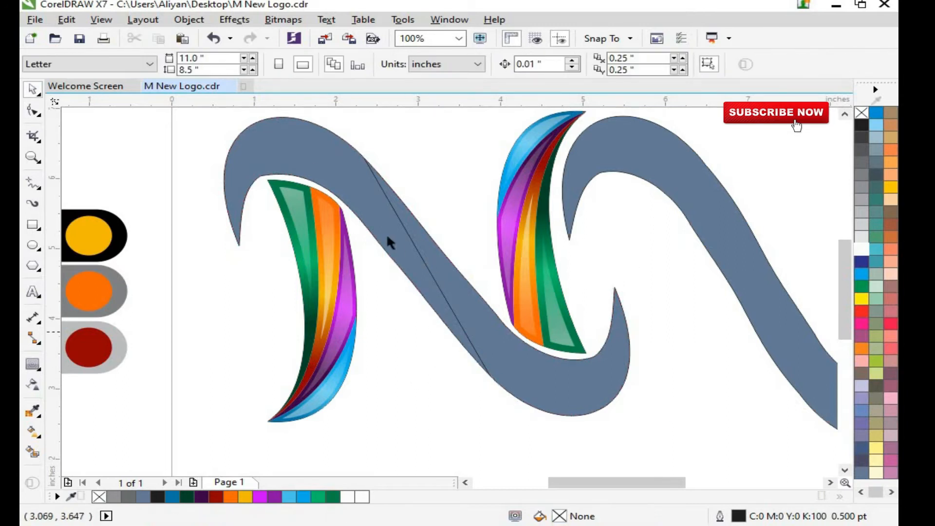
Step: Bend the dividing line into a gentle S-curve running along the middle of the first swoosh
click(418, 260)
key(F10)
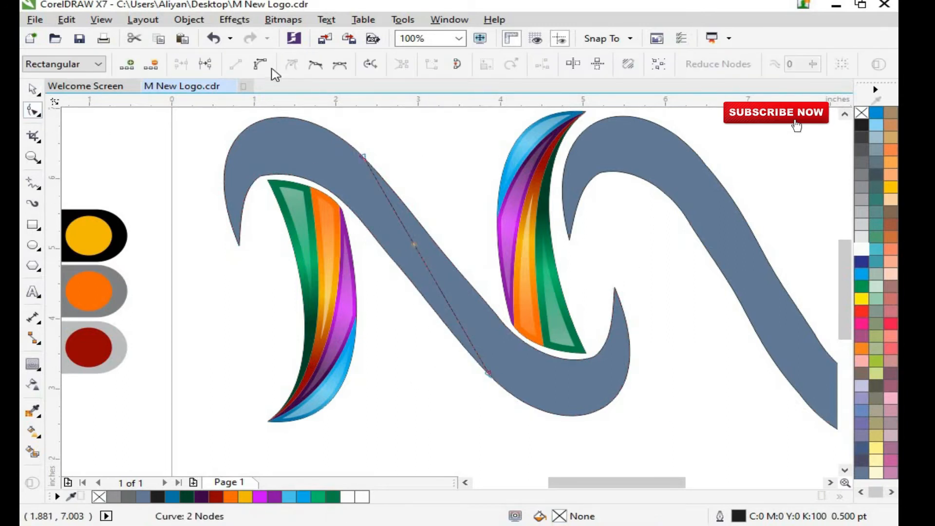
drag(426, 265, 441, 264)
drag(462, 302, 440, 307)
drag(418, 228, 433, 228)
drag(436, 314, 432, 313)
key(space)
Step: Remove the first swoosh's fill and smart-fill the areas on both sides of the S-curve with blue-grey
click(493, 378)
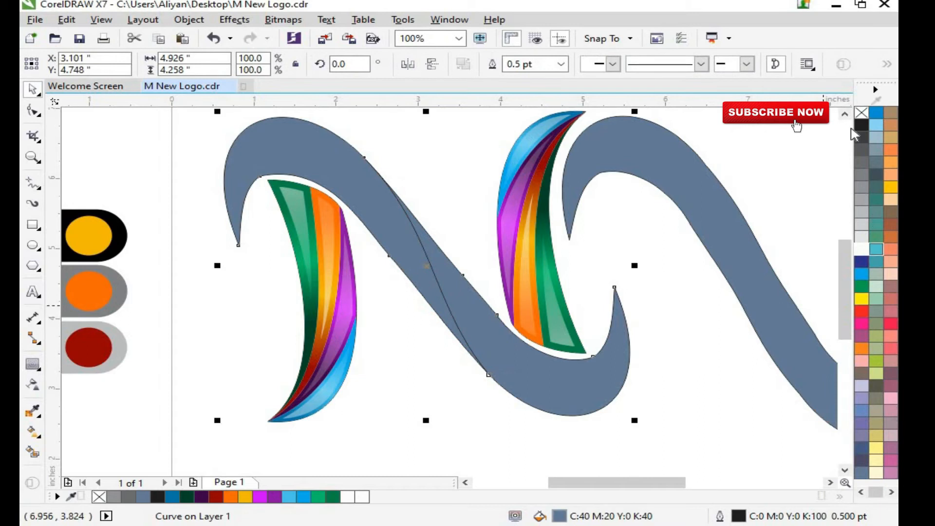
click(861, 115)
click(609, 375)
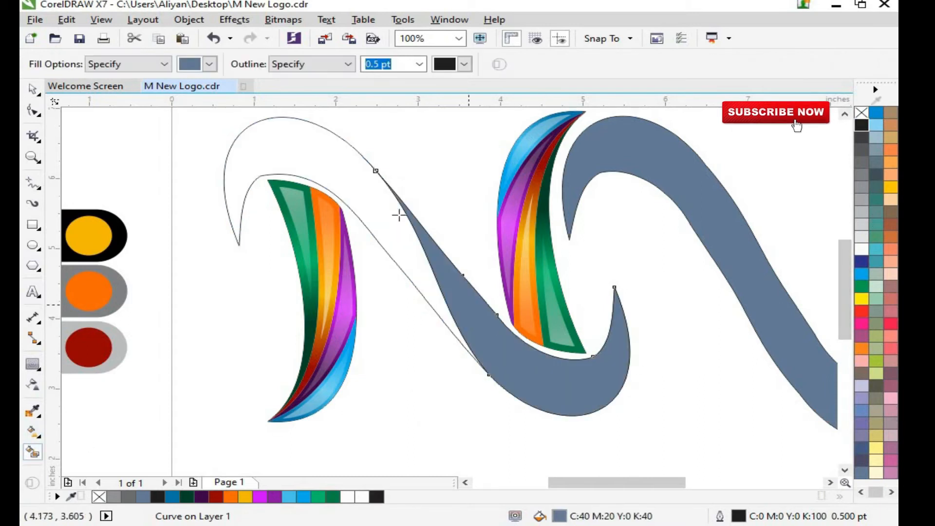
click(358, 145)
drag(503, 402, 518, 428)
Step: Move the unfilled original swoosh outline off the artwork and delete it, keeping the two filled parts
right_click(426, 265)
click(467, 310)
drag(417, 266, 128, 370)
key(ctrl+z)
key(ctrl+z)
right_click(128, 370)
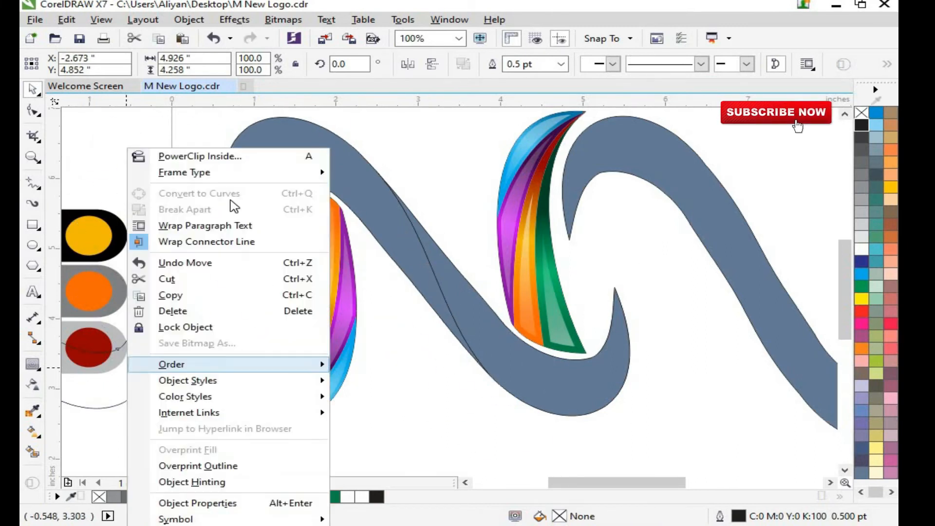
click(173, 311)
right_click(229, 251)
key(Escape)
Step: Give the upper part of the first swoosh a linear fountain fill running from yellow to orange
key(z)
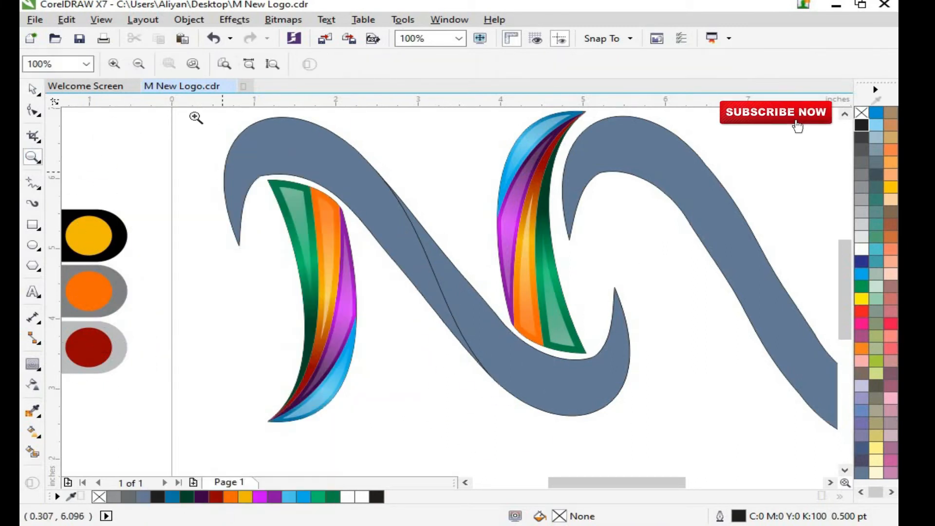
key(space)
click(336, 184)
scroll(594, 241, down, 2)
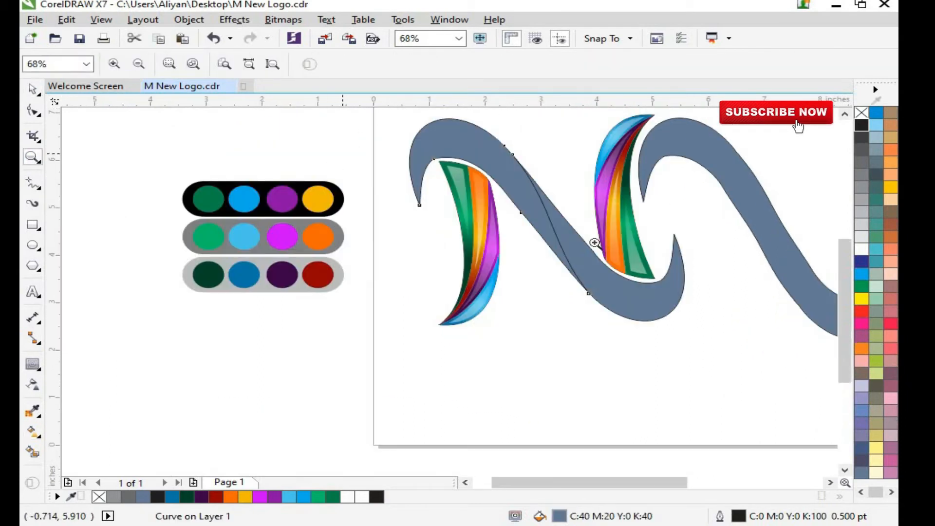
scroll(506, 239, up, 2)
key(g)
click(29, 437)
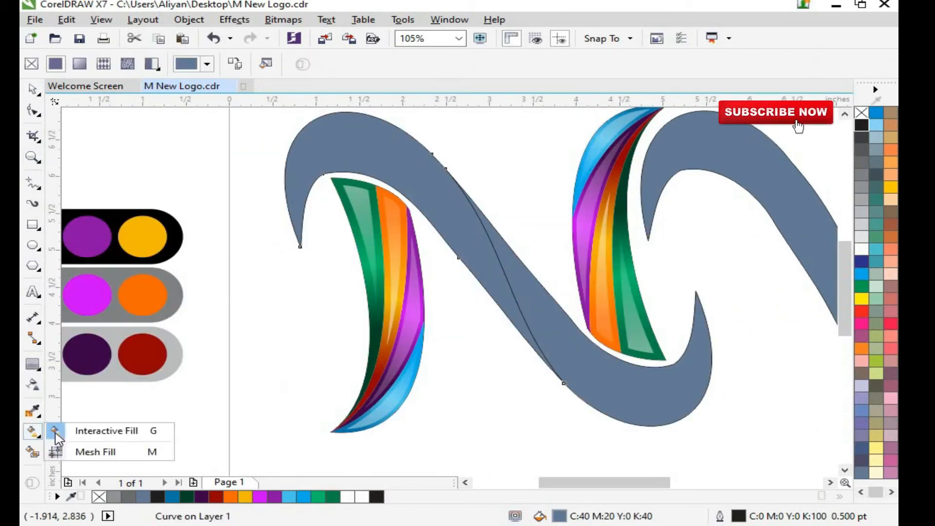
drag(538, 296, 537, 294)
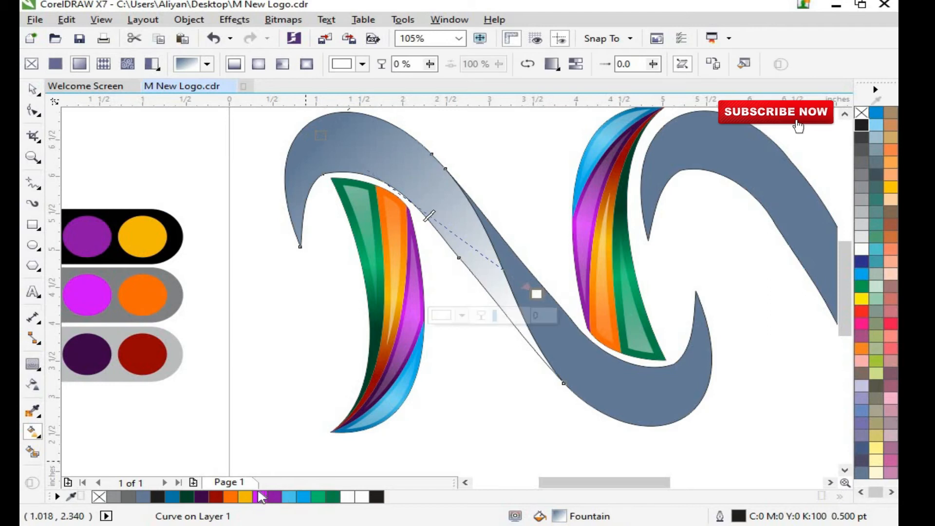
click(231, 497)
drag(245, 496, 320, 135)
key(space)
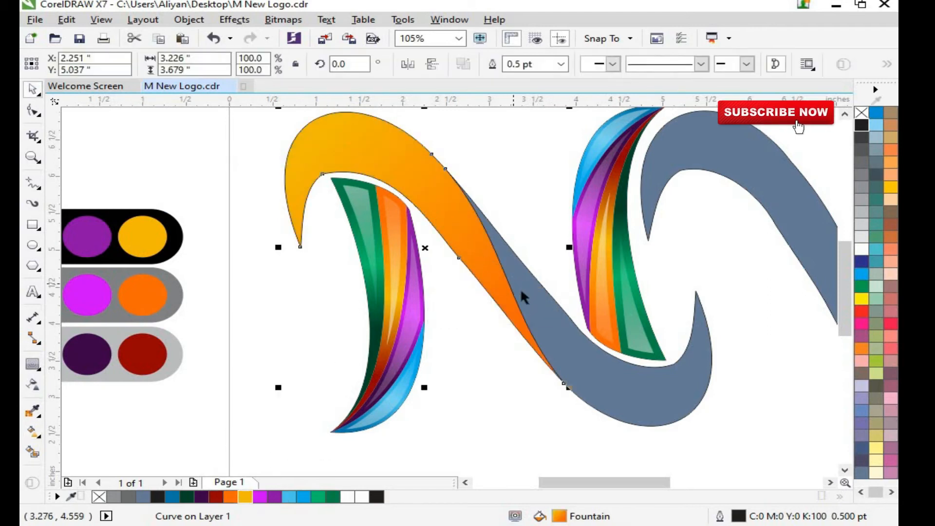
Step: Copy the yellow-to-orange fill onto the lower part of the swoosh and remove the outlines of both parts
click(523, 297)
key(g)
click(329, 131)
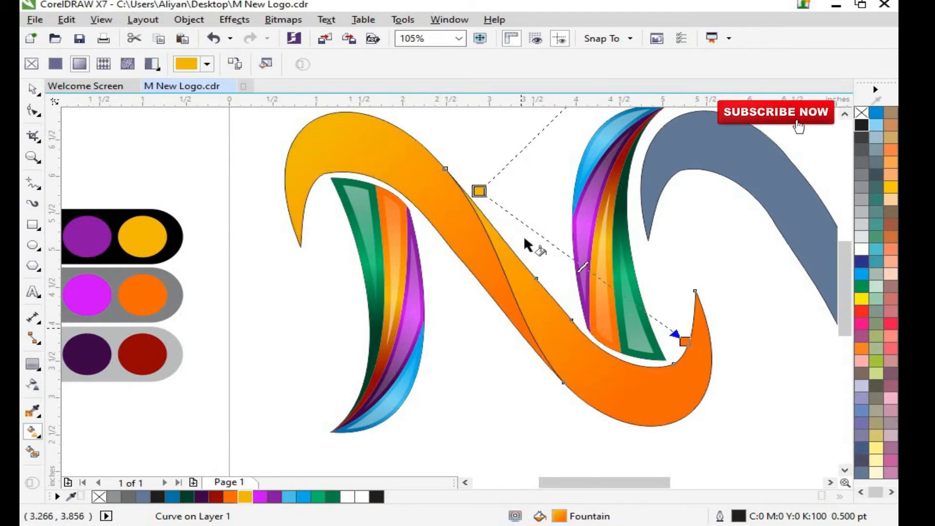
key(space)
shift+click(473, 253)
right_click(100, 497)
click(263, 367)
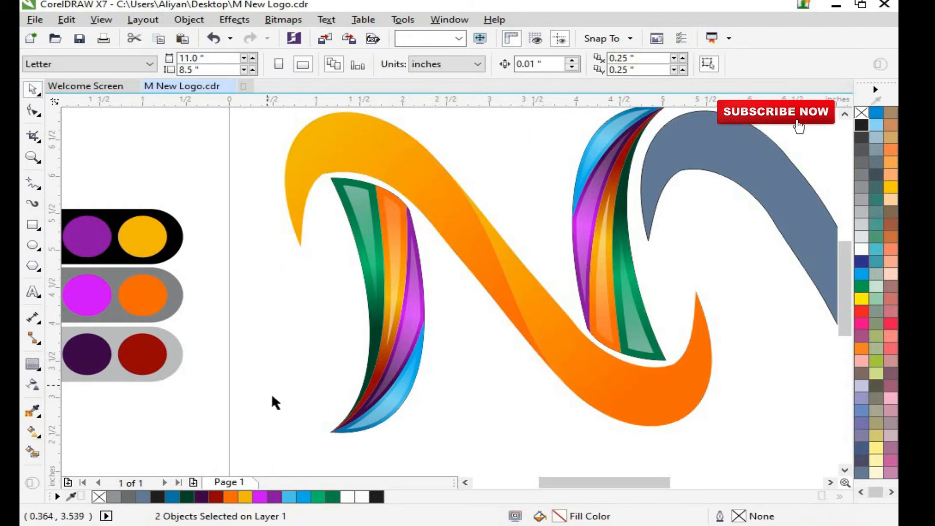
Step: Shorten the upper part's gradient so its orange end sits near the middle of the swoosh
click(467, 268)
key(g)
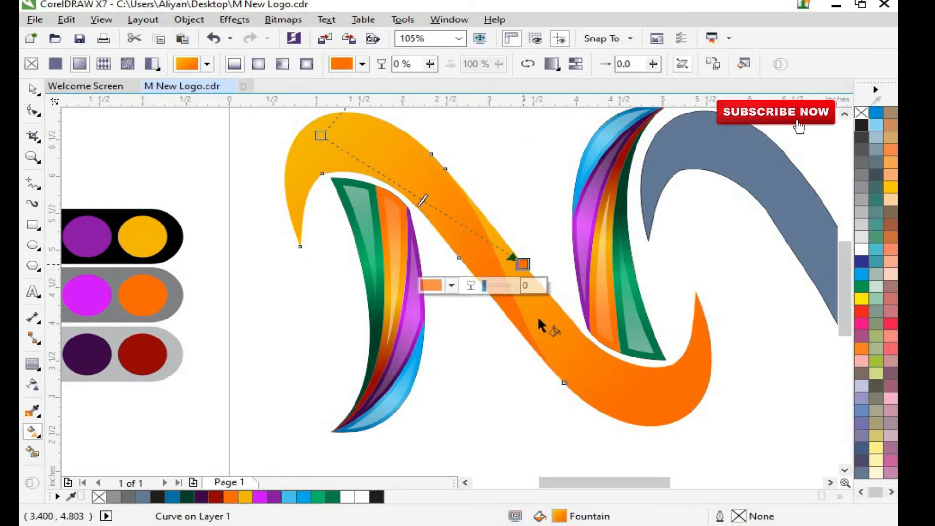
key(space)
click(495, 359)
Step: Add a one-step inside contour with a 0.199" offset to the swoosh's upper part and undo the last contour change
click(405, 181)
click(37, 372)
click(94, 380)
drag(410, 166, 441, 123)
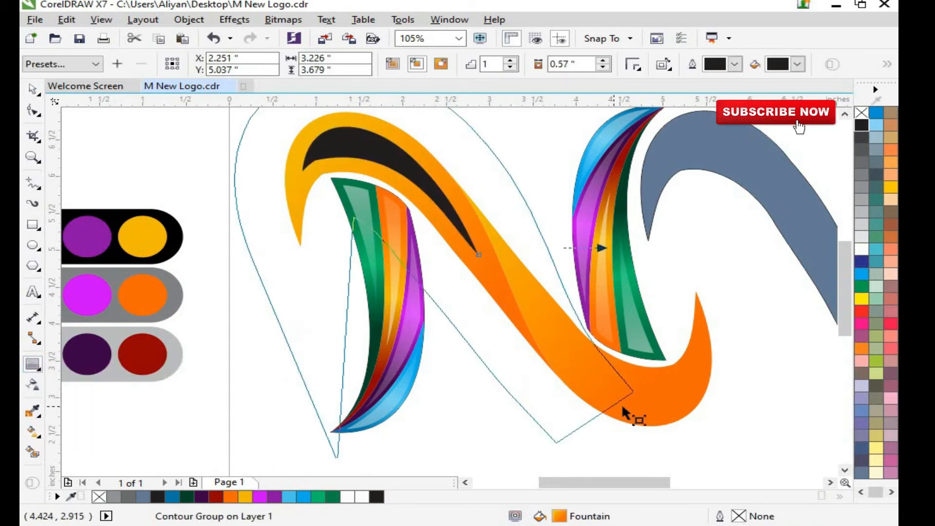
key(ctrl+z)
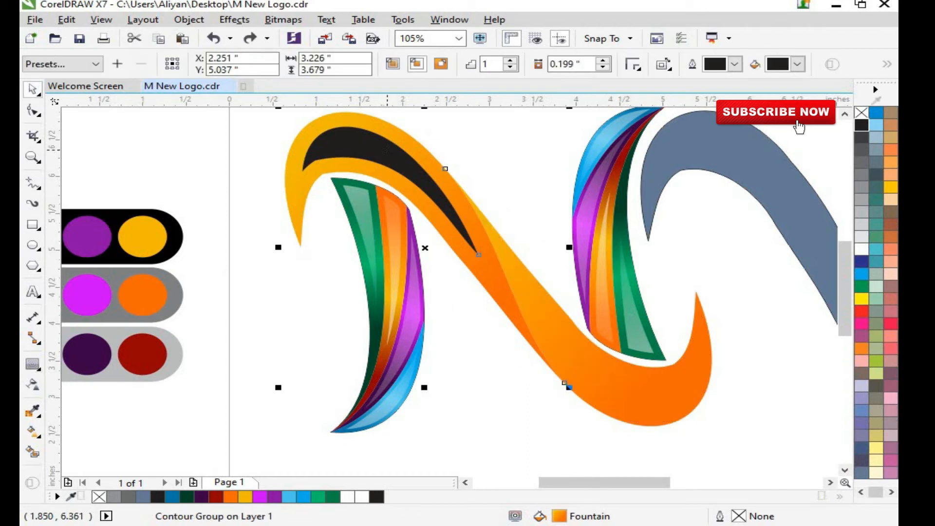
Step: Break the contour group apart and fill the inner shape with white
right_click(378, 153)
key(Escape)
click(189, 20)
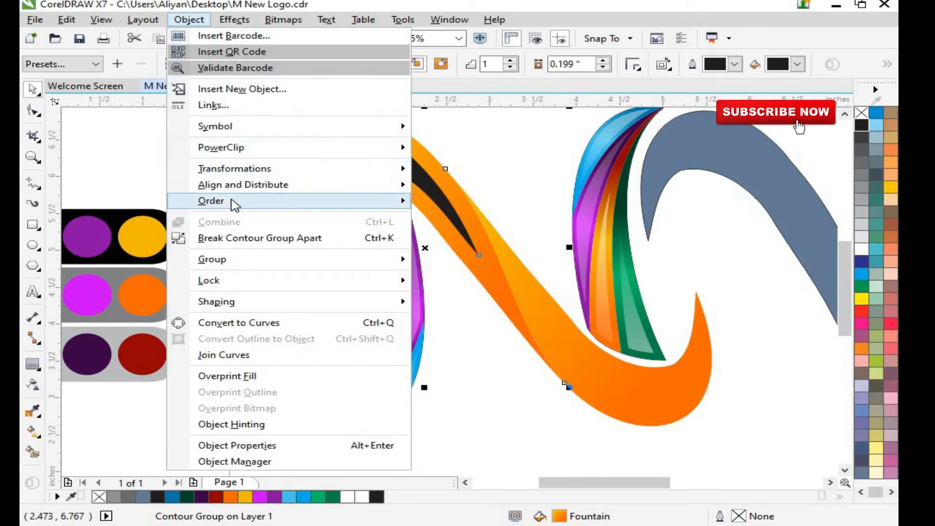
key(Return)
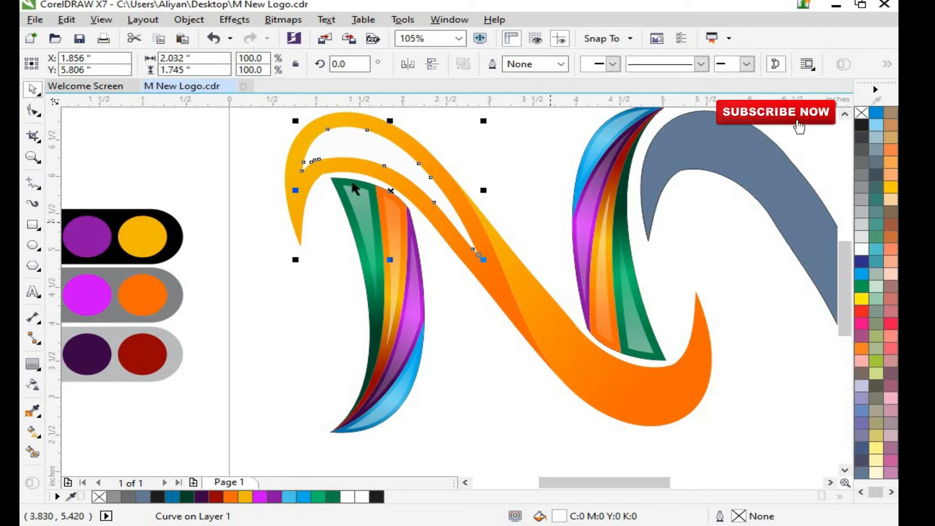
Step: Apply a linear transparency along the white inner shape, fading towards the swoosh's middle
key(t)
drag(295, 146, 552, 298)
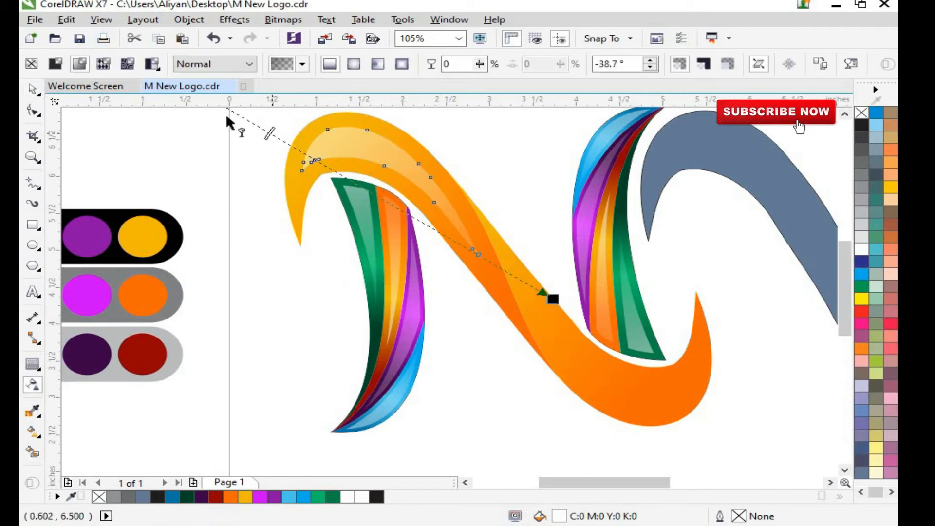
key(space)
Step: Place a copy of the transparent highlight, turned 180°, on the lower part of the swoosh
right_click(350, 135)
click(385, 197)
right_click(288, 294)
key(Escape)
click(432, 64)
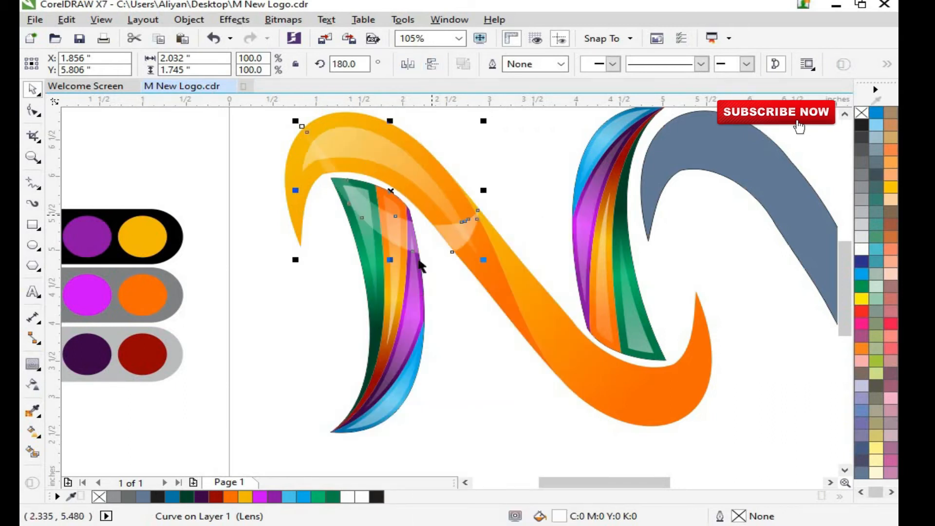
drag(654, 403, 664, 404)
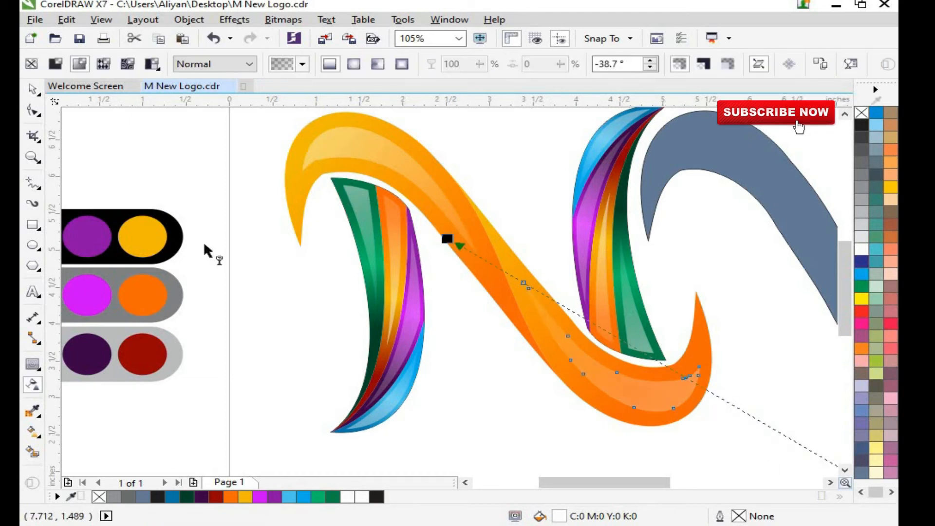
Step: Delete the second blue-grey swoosh beside the second coloured crescent
click(33, 156)
scroll(439, 251, down, 2)
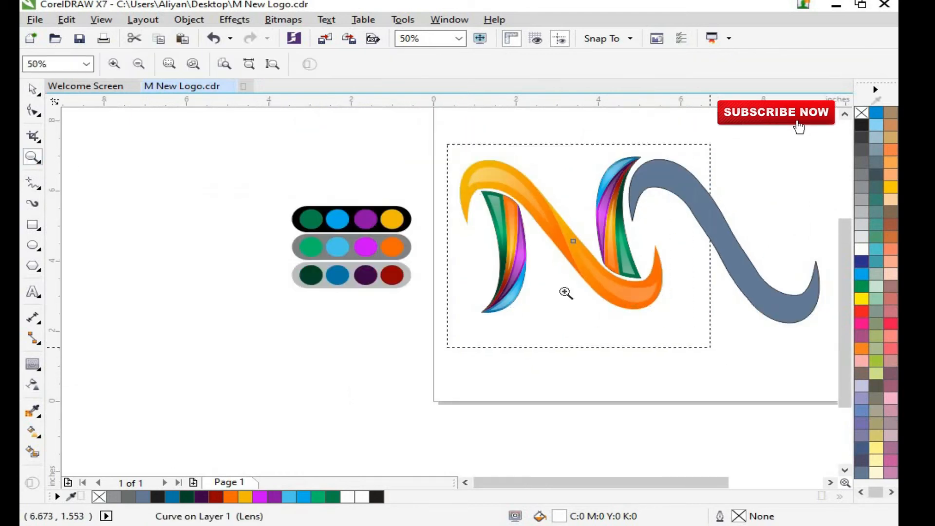
scroll(347, 194, up, 2)
scroll(526, 233, down, 2)
key(space)
right_click(501, 253)
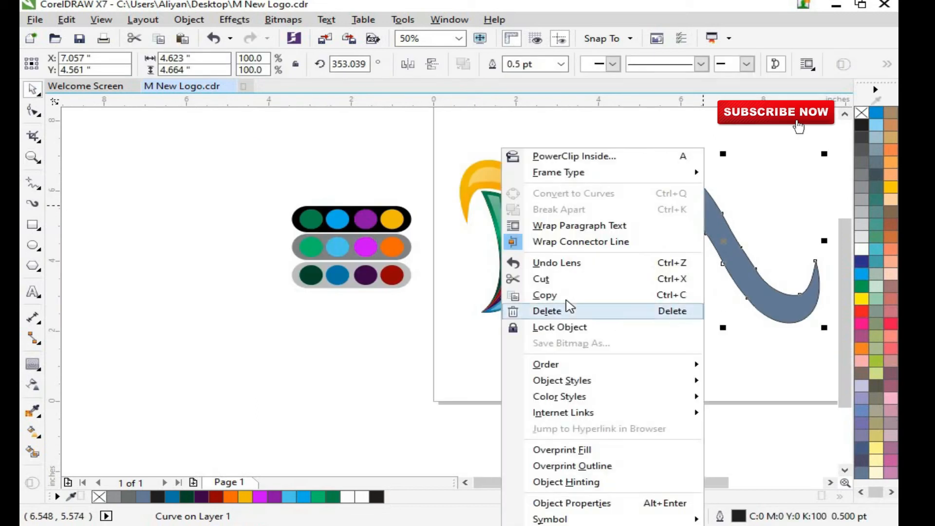
click(568, 307)
Step: Group the two orange swoosh parts with their two highlights
click(485, 203)
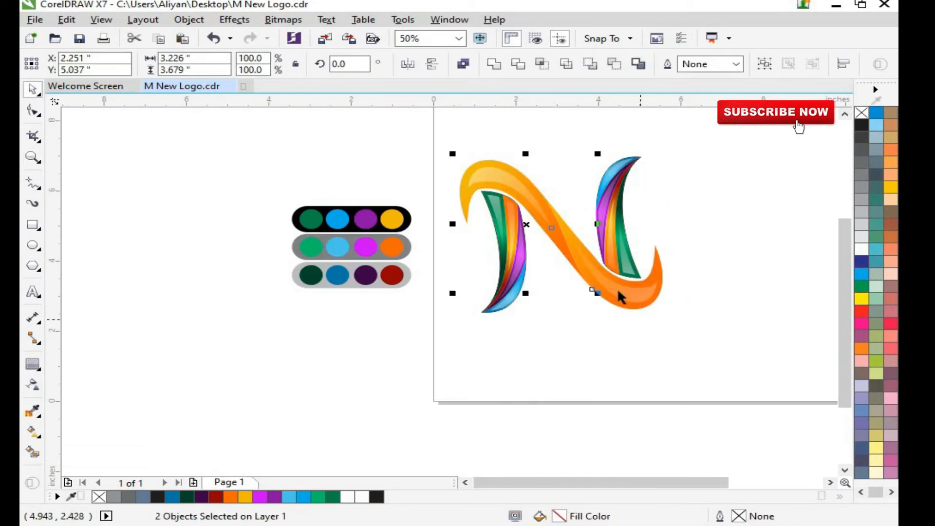
right_click(566, 245)
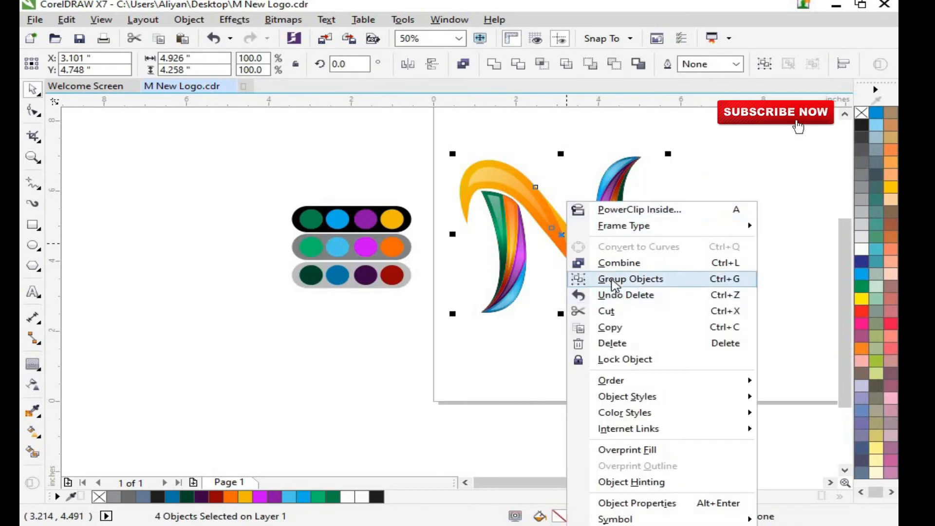
click(633, 278)
Step: Place a copy of the orange swoosh group beyond the second coloured crescent and rotate it to 355.399°
drag(507, 184, 673, 186)
right_click(673, 185)
key(shift+F2)
drag(616, 142, 609, 137)
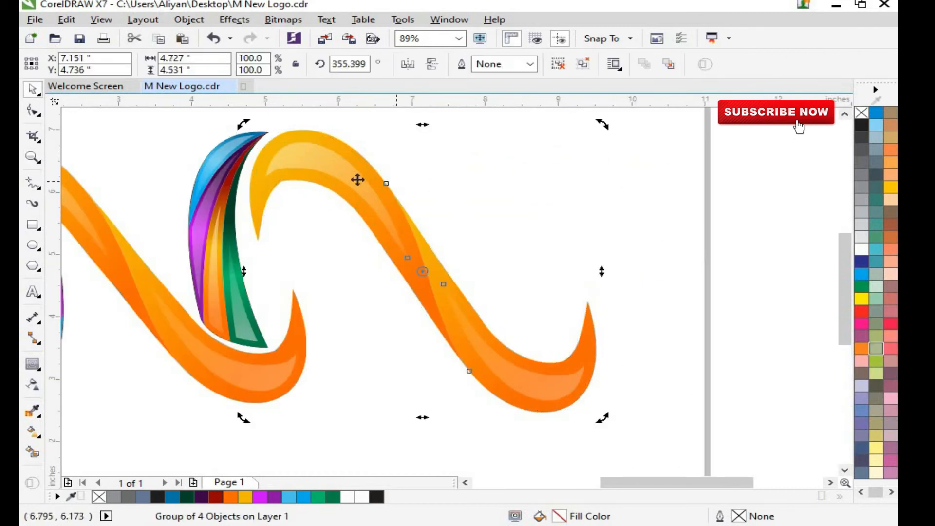
Step: Move the second orange swoosh group closer to the second coloured crescent
drag(366, 182, 357, 189)
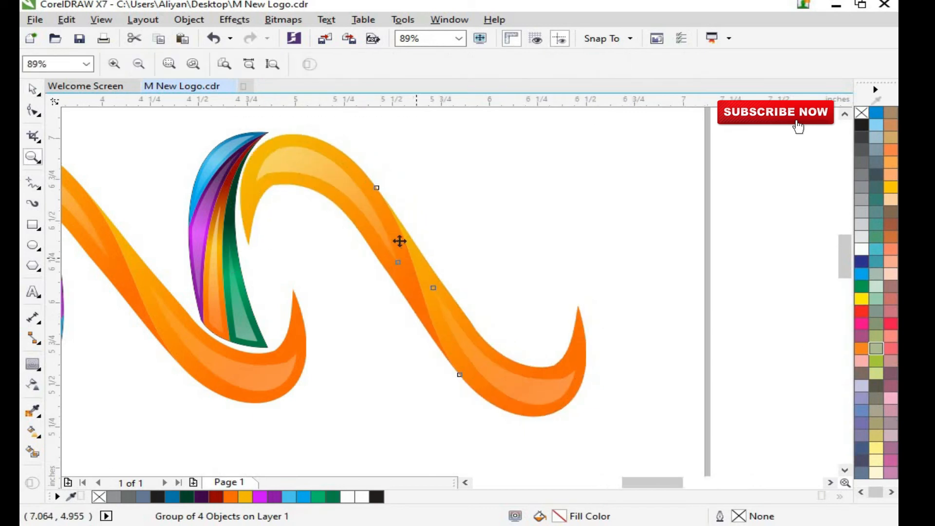
scroll(403, 242, up, 3)
key(z)
scroll(322, 229, down, 3)
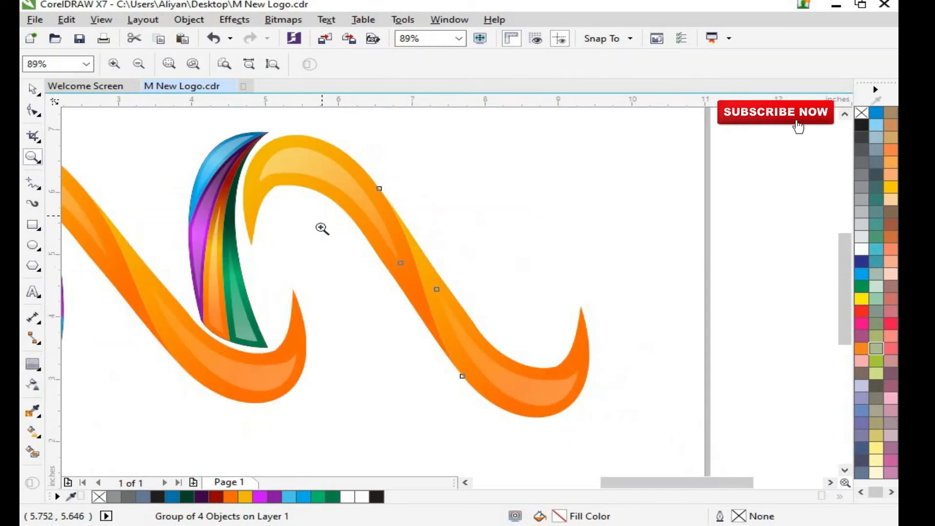
click(431, 263)
drag(593, 132, 599, 140)
key(F2)
drag(195, 122, 456, 256)
drag(403, 201, 392, 211)
Step: Fine-tune the second orange swoosh group so that a narrow, even gap separates it from the crescent
scroll(393, 212, down, 3)
drag(593, 145, 594, 148)
key(F2)
drag(241, 124, 411, 244)
drag(433, 241, 408, 260)
key(F2)
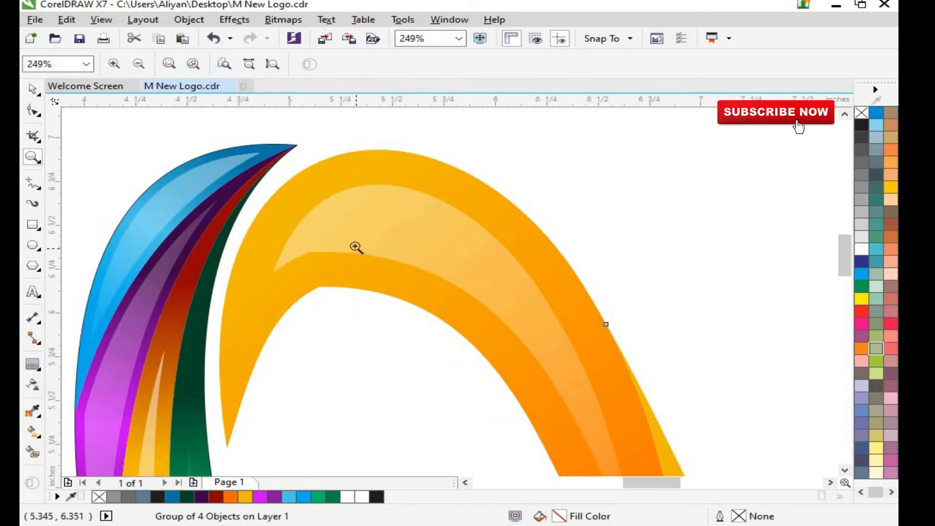
scroll(357, 247, down, 2)
scroll(365, 142, down, 1)
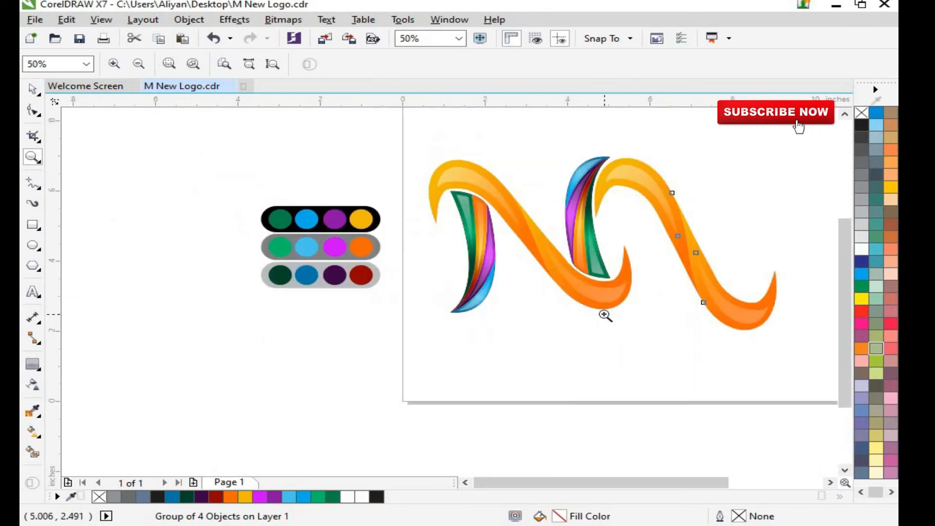
scroll(606, 315, down, 1)
Step: Draw a line from the second swoosh's tail tip to its inner edge and bend it into an arc
scroll(628, 320, up, 4)
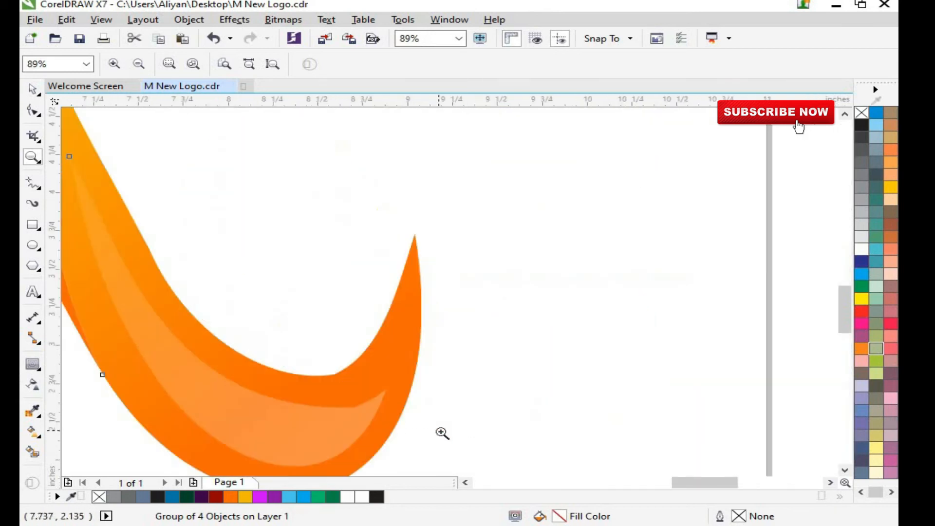
key(space)
click(415, 234)
click(209, 330)
key(F10)
drag(304, 284, 320, 343)
key(space)
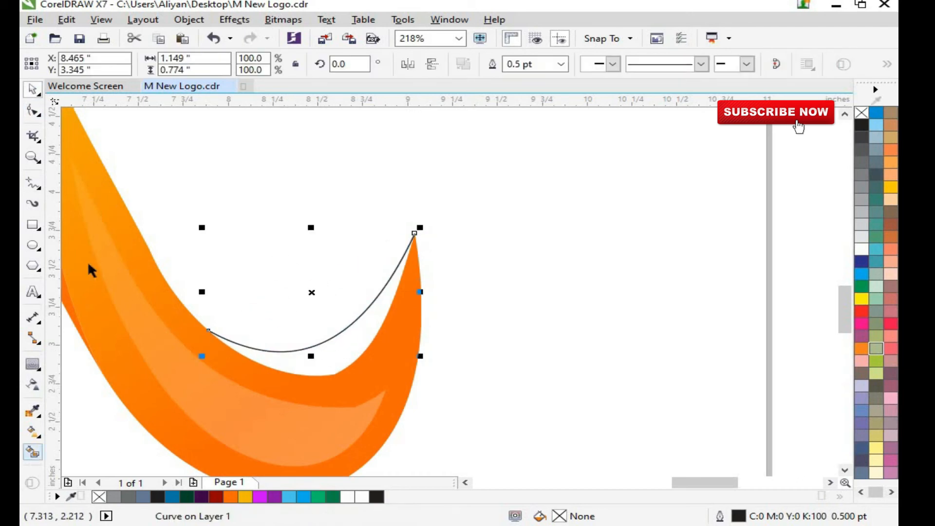
Step: Add a node to the arc near the tail tip and adjust its handles to refine the curve
key(F10)
double_click(372, 297)
mouse_move(385, 289)
mouse_down()
mouse_move(358, 233)
mouse_move(373, 294)
mouse_up()
drag(356, 205, 356, 204)
drag(349, 364, 396, 350)
key(space)
Step: Smart-fill the area between the arc and the second swoosh's inner edge with blue-grey
click(32, 452)
click(329, 349)
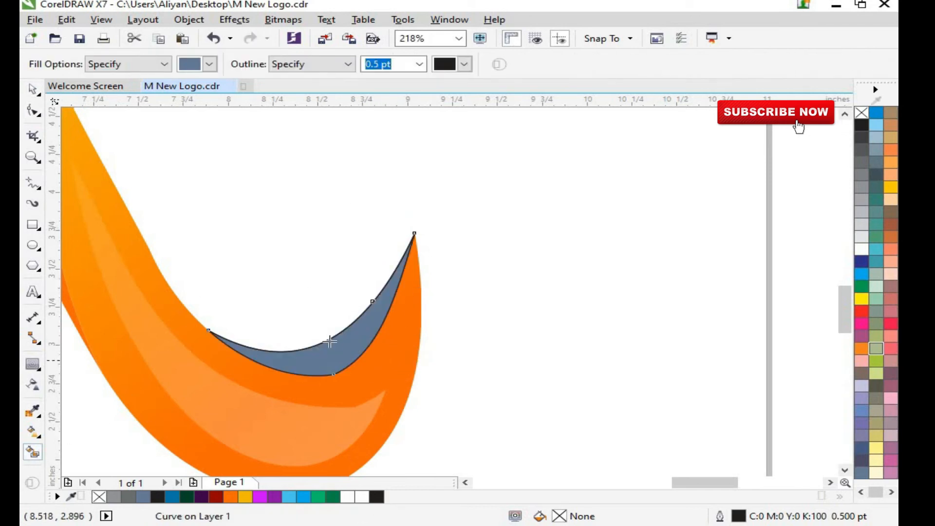
key(space)
Step: Apply a green gradient with a bright green middle and dark green end to the tail crescent and remove its outline
drag(185, 204, 443, 353)
click(336, 344)
click(32, 431)
click(73, 431)
drag(289, 363, 408, 288)
click(187, 497)
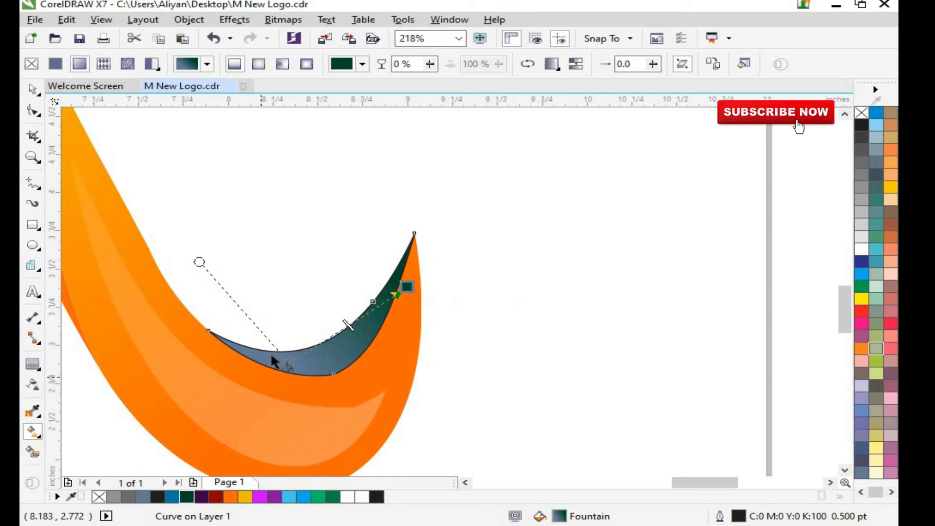
click(318, 496)
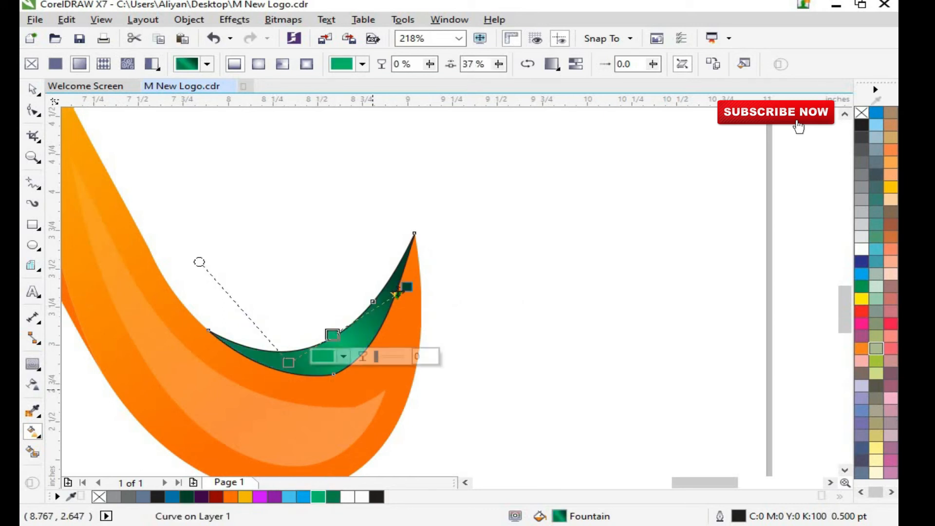
key(space)
scroll(475, 370, down, 3)
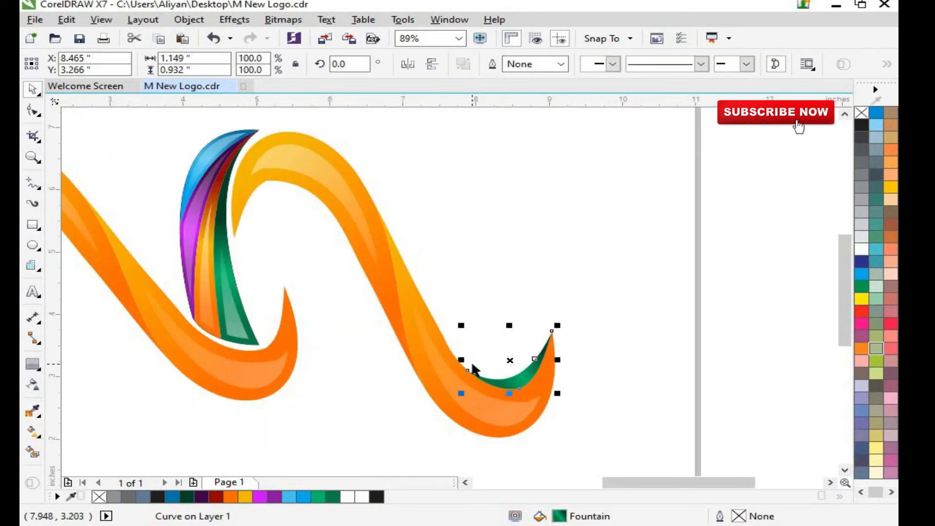
Step: Duplicate the green crescent, mirror the copy horizontally and vertically, and move it under the second swoosh's head
drag(399, 397, 414, 373)
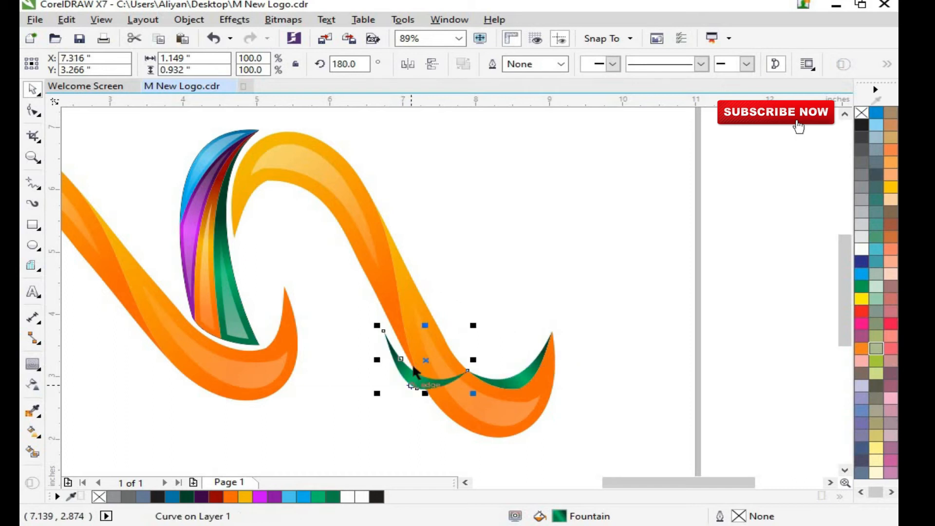
right_click(536, 380)
key(Escape)
click(413, 68)
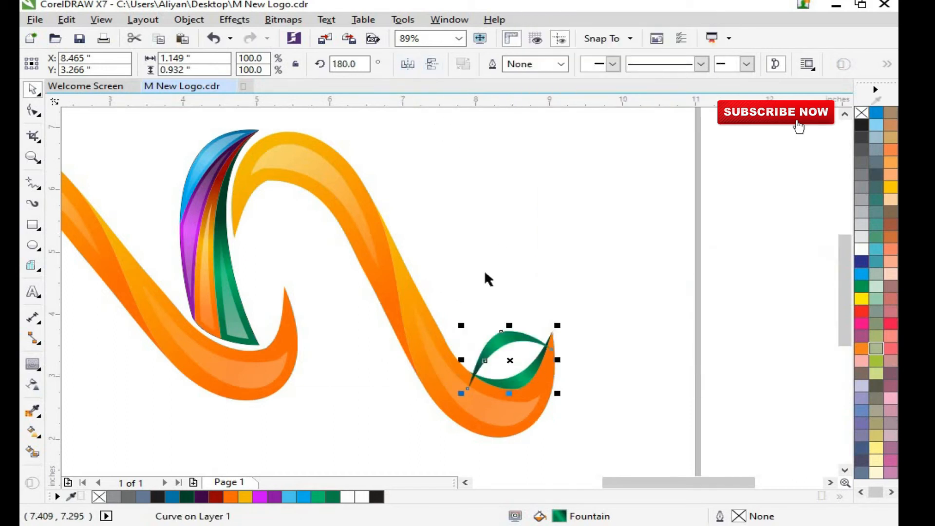
drag(264, 197, 305, 261)
Step: Align the crescent copy's tip exactly with the pointed end of the second swoosh's head
scroll(304, 261, up, 10)
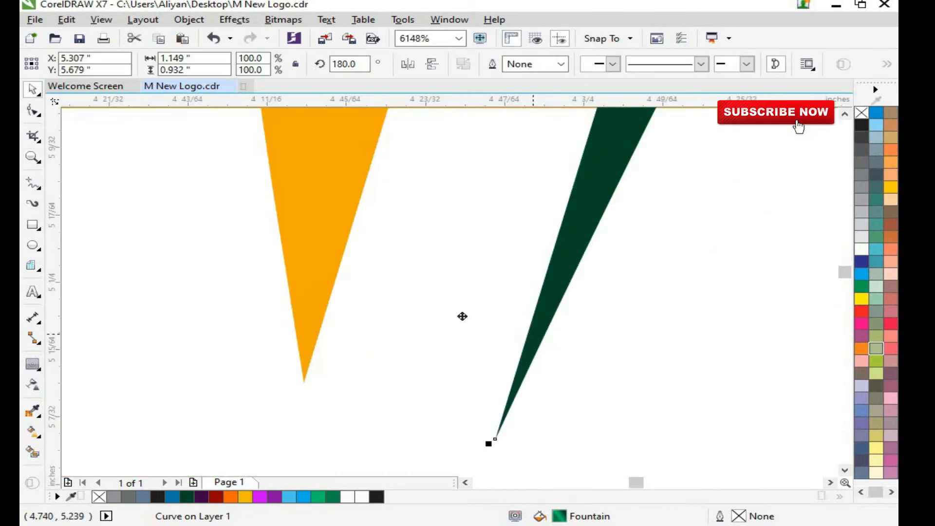
drag(463, 316, 342, 279)
scroll(422, 330, up, 3)
key(F2)
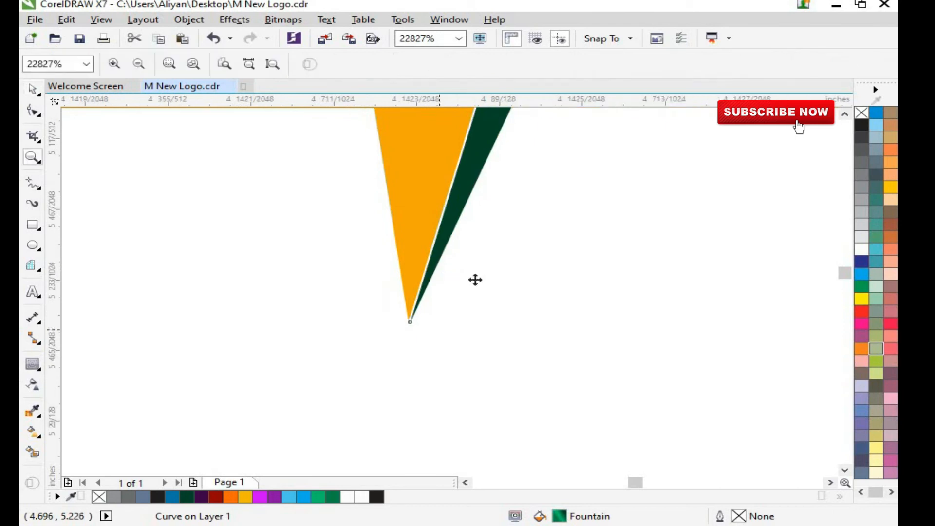
click(476, 278)
click(408, 395)
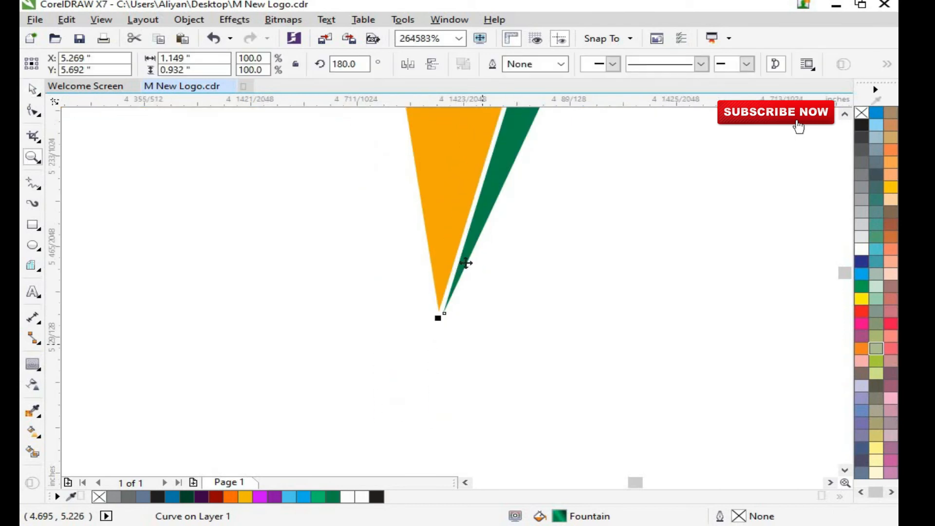
drag(459, 267, 457, 289)
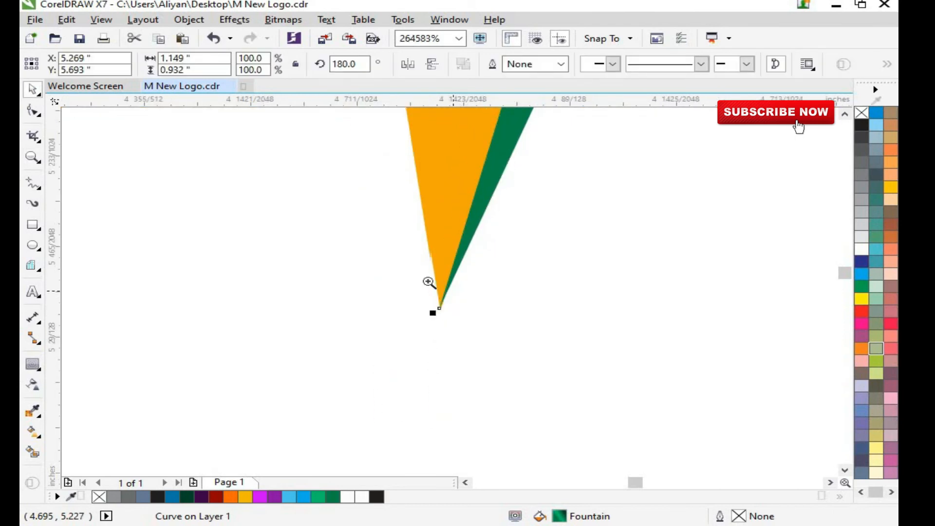
key(z)
scroll(505, 205, down, 10)
scroll(312, 325, up, 4)
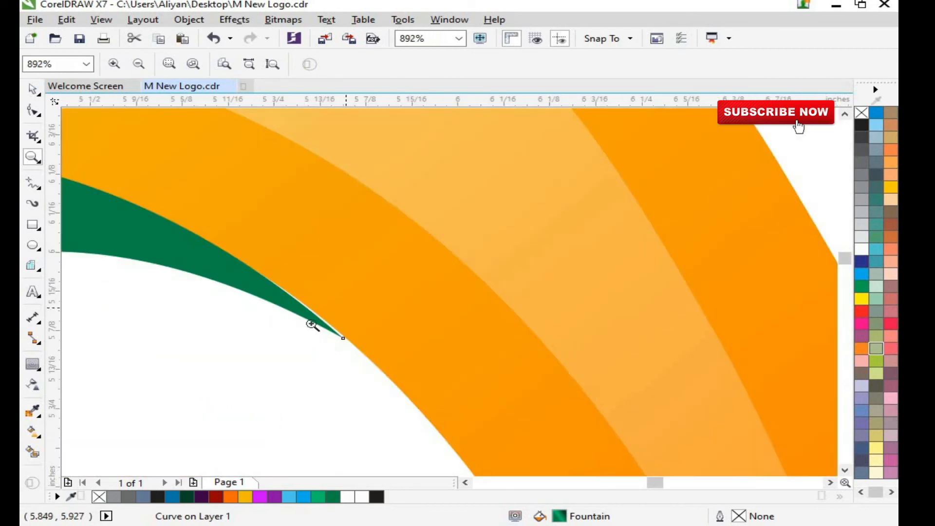
key(space)
key(z)
scroll(341, 322, down, 8)
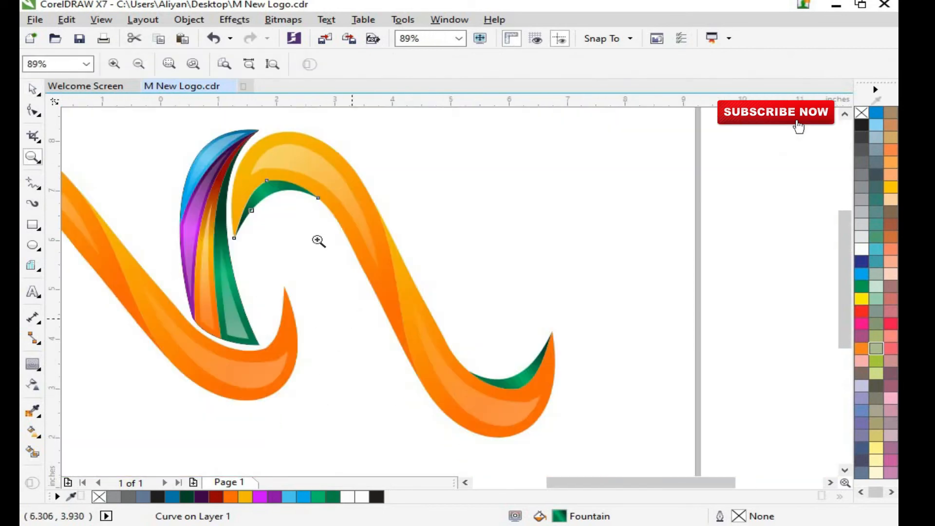
Step: Redirect the upper crescent's gradient so bright green lies near the pointed tip and dark green toward the other end
scroll(319, 240, down, 1)
scroll(453, 195, up, 3)
key(space)
click(411, 281)
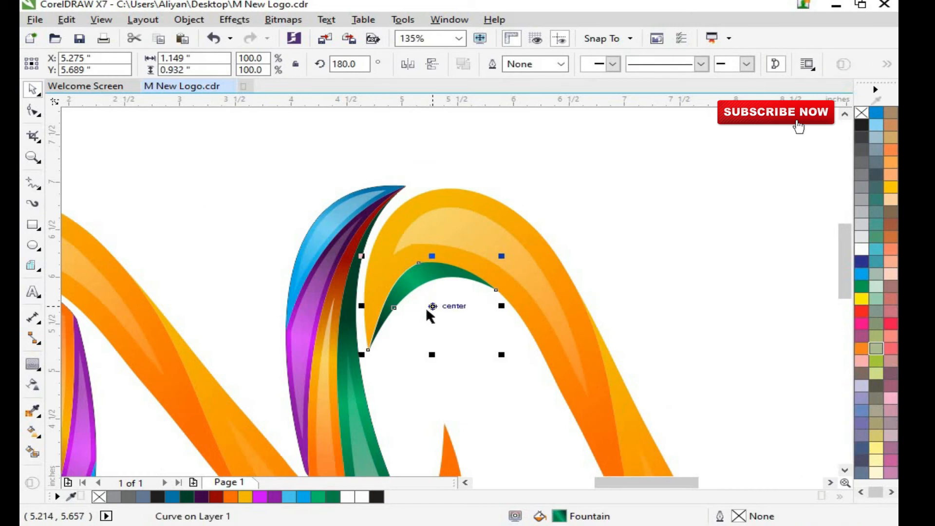
key(g)
drag(397, 372, 385, 354)
key(space)
key(g)
drag(376, 236, 454, 315)
key(ctrl+z)
Step: Examine the logo up close and as a whole with both green crescents in place on the second swoosh
key(z)
key(space)
key(z)
drag(726, 290, 853, 367)
key(space)
key(z)
key(ctrl+z)
key(space)
drag(492, 336, 506, 326)
key(z)
right_click(437, 351)
right_click(302, 338)
key(space)
key(z)
right_click(520, 340)
key(space)
key(z)
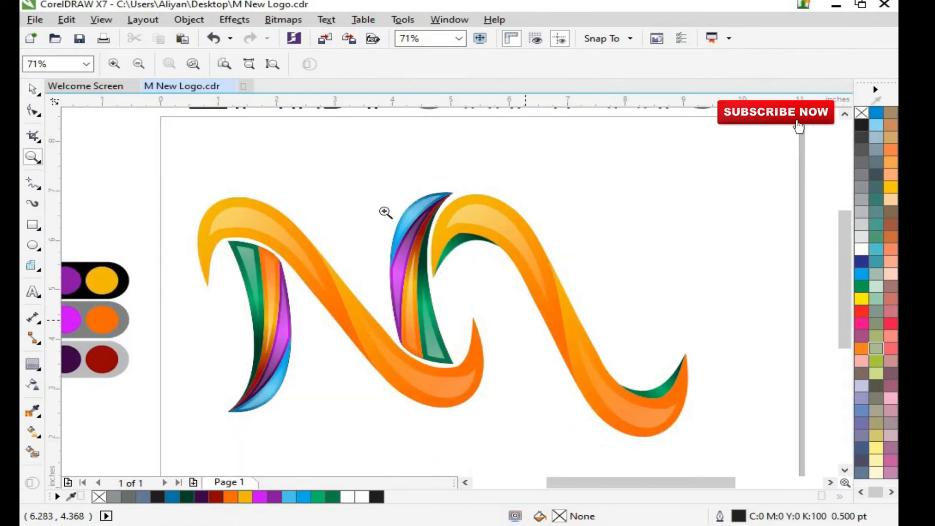
Step: Edit the upper crescent's end node and upper-edge handle to close the gap along the second swoosh's inner edge
key(F10)
key(Escape)
key(space)
click(465, 230)
click(561, 65)
key(F10)
click(463, 229)
drag(381, 170, 567, 289)
click(32, 157)
drag(409, 205, 517, 293)
click(32, 111)
click(434, 227)
drag(635, 222, 605, 192)
key(space)
click(510, 244)
key(space)
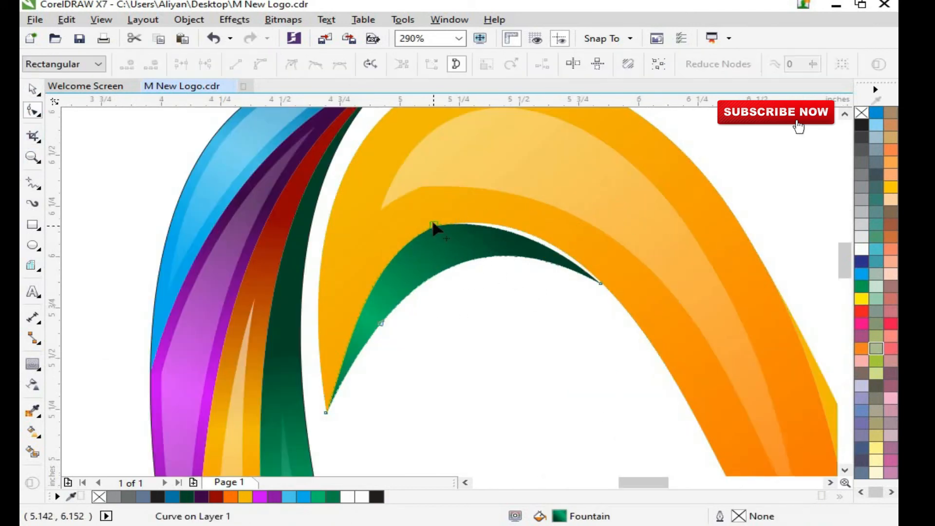
click(602, 283)
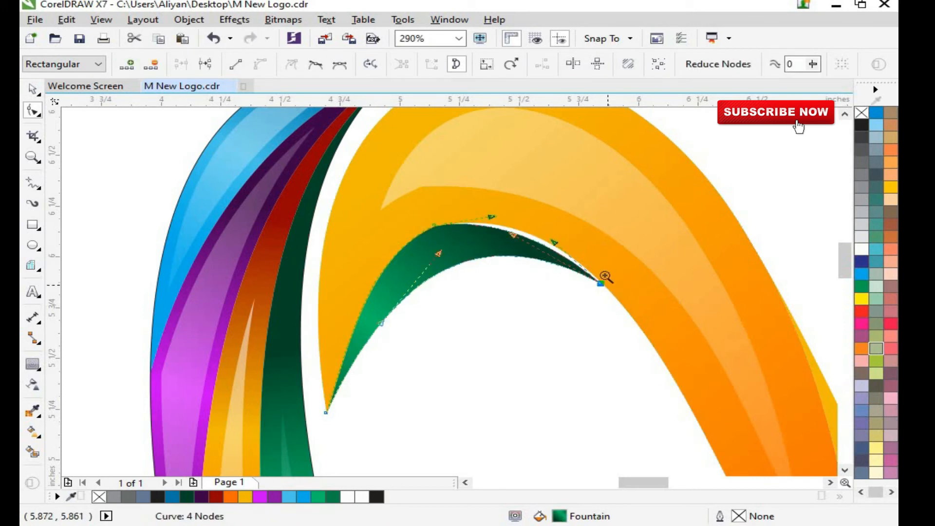
scroll(606, 277, up, 5)
drag(462, 277, 484, 277)
scroll(516, 306, down, 4)
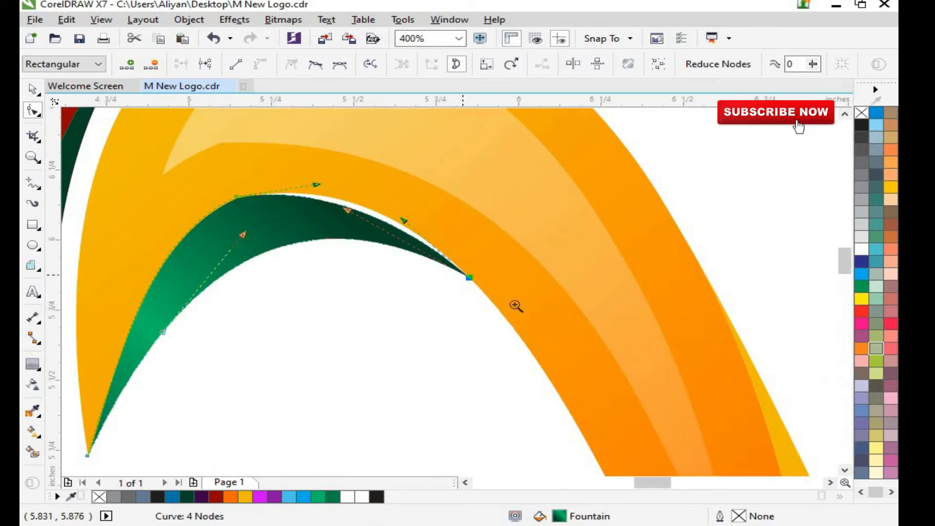
scroll(516, 305, up, 2)
drag(290, 178, 380, 166)
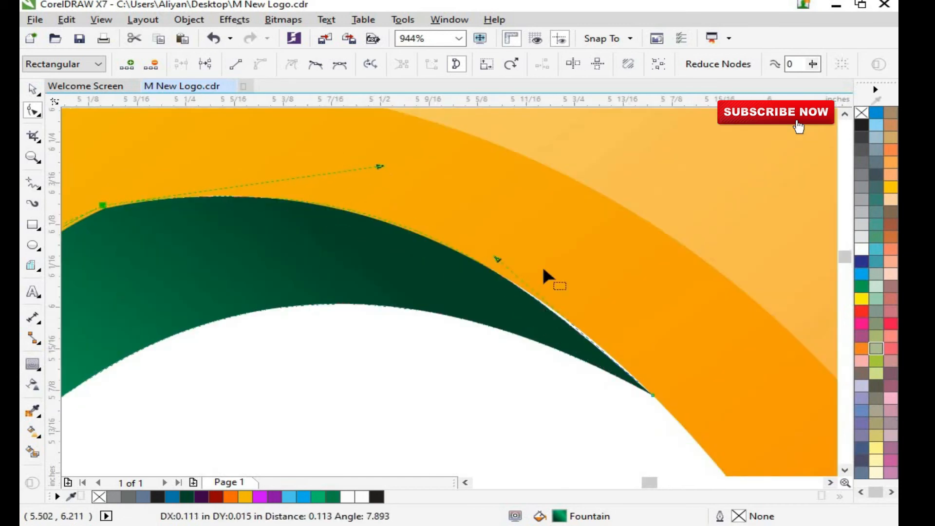
Step: Try to reshape the second swoosh's inner edge above the upper crescent, and undo the change
drag(525, 284, 336, 207)
drag(379, 167, 361, 148)
key(ctrl+z)
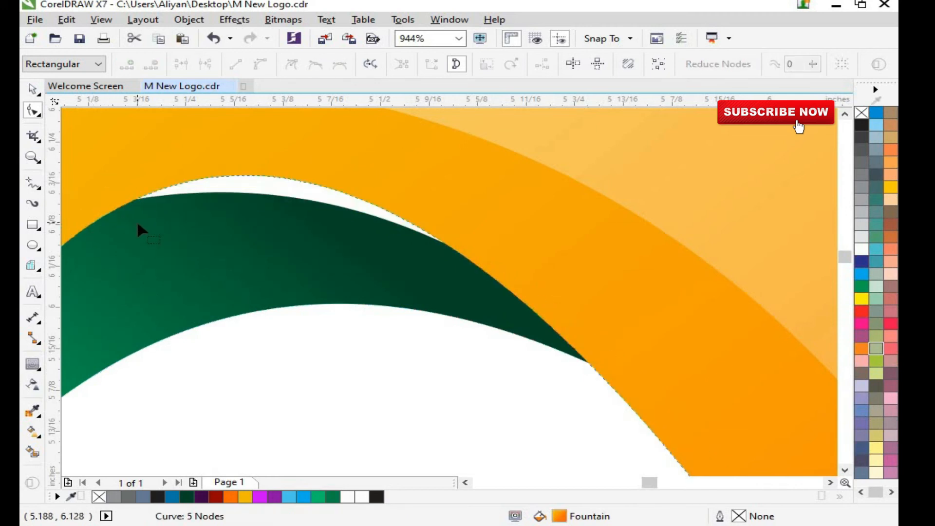
scroll(152, 233, down, 3)
scroll(309, 349, down, 2)
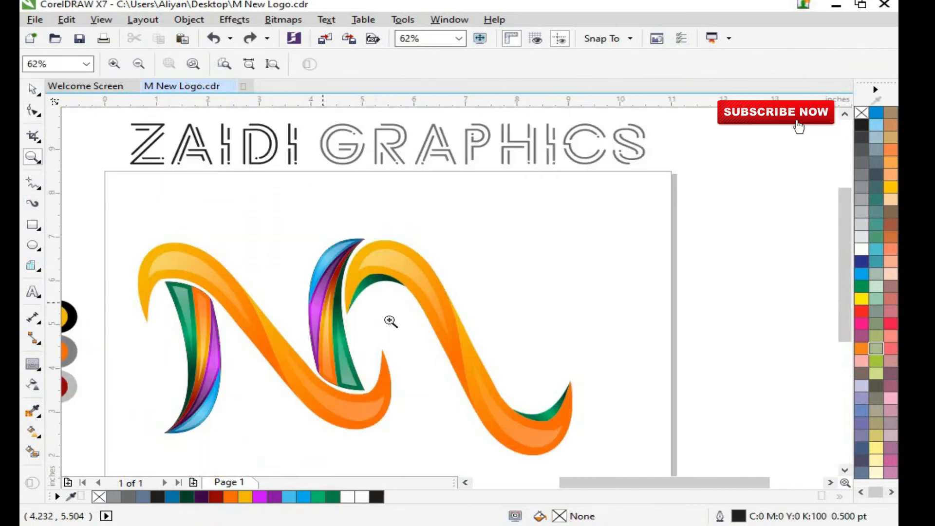
Step: Try moving the green crescent away from the second swoosh's tail, and undo the move
scroll(591, 386, up, 1)
key(space)
click(583, 295)
drag(583, 295, 592, 278)
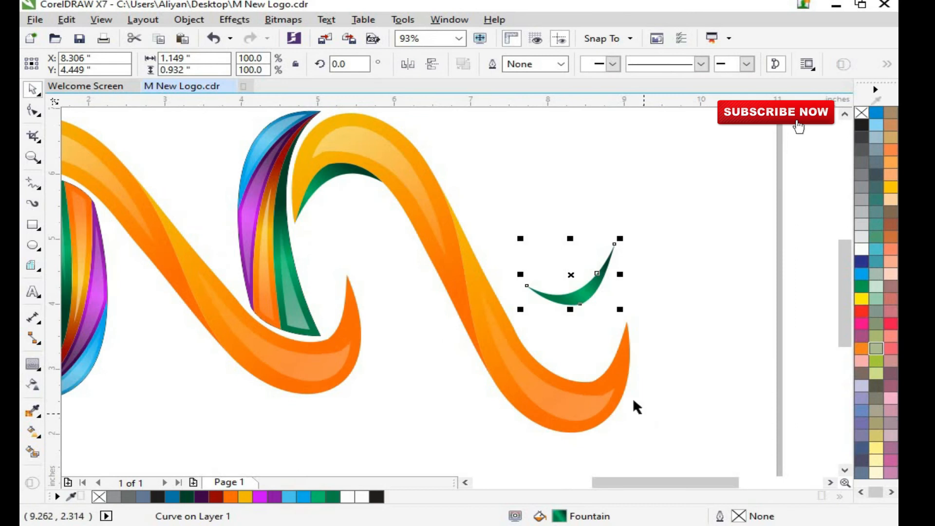
key(ctrl+z)
Step: Smooth the bend of the second swoosh's inner tail edge and adjust the crescent's lower-edge handle to meet it
key(z)
drag(644, 416, 506, 317)
click(514, 344)
drag(586, 313, 594, 319)
drag(396, 362, 383, 356)
click(514, 345)
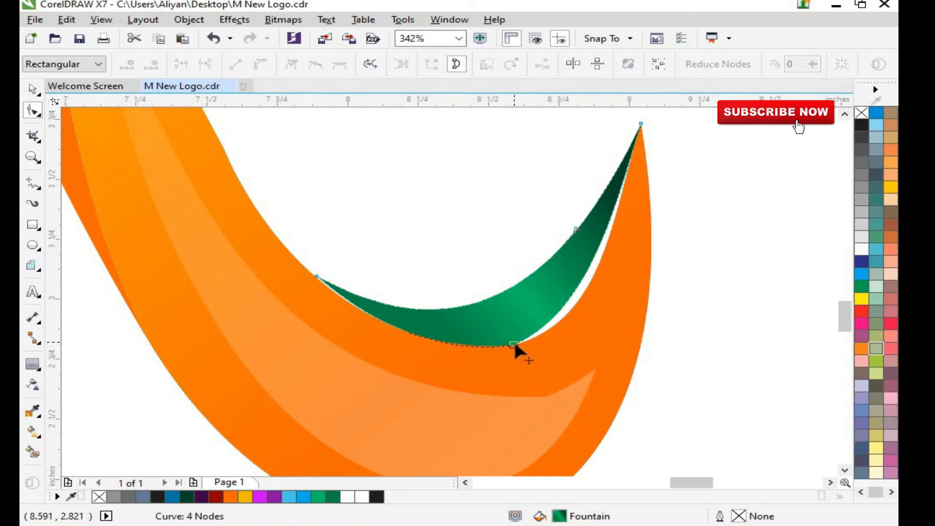
drag(586, 313, 603, 323)
click(701, 357)
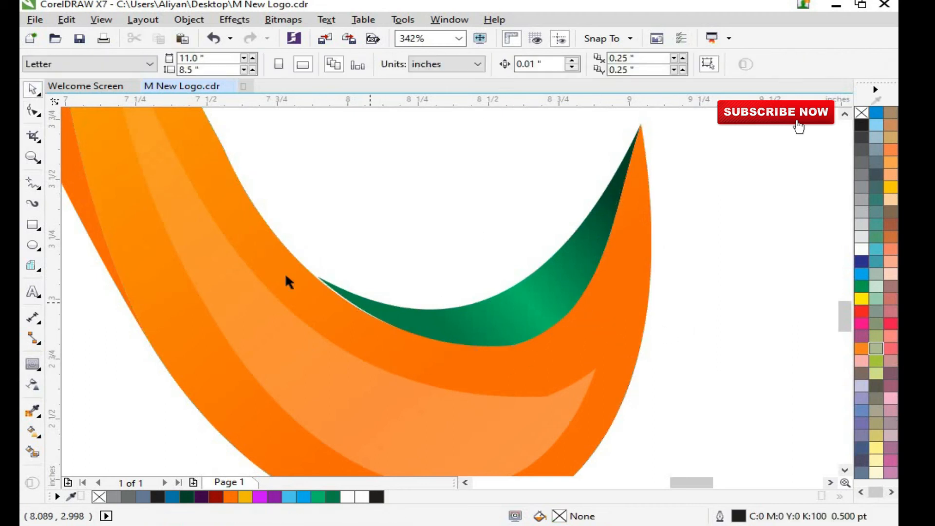
Step: Adjust the handle at the tail crescent's inner tip to close the remaining sliver against the swoosh's edge
click(315, 277)
click(315, 277)
scroll(317, 275, down, 2)
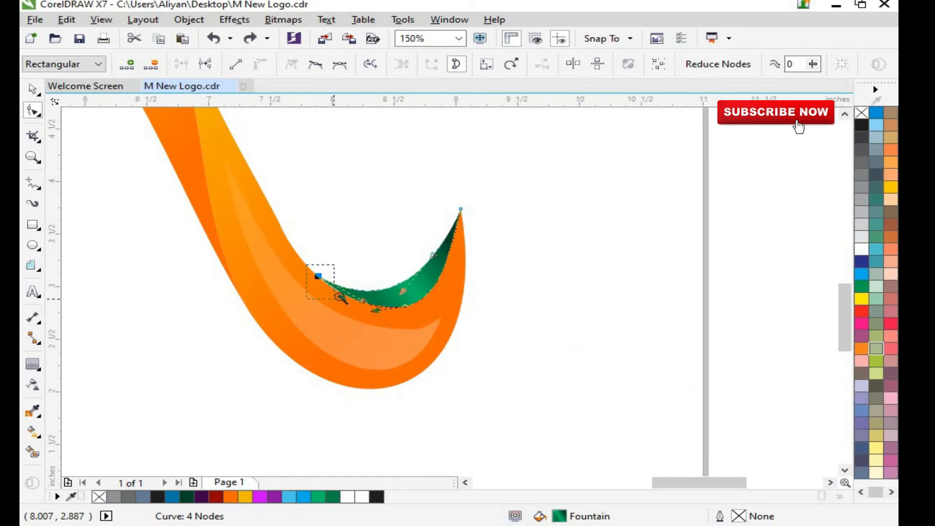
scroll(396, 239, up, 5)
drag(395, 238, 417, 271)
key(Escape)
key(z)
scroll(397, 263, down, 6)
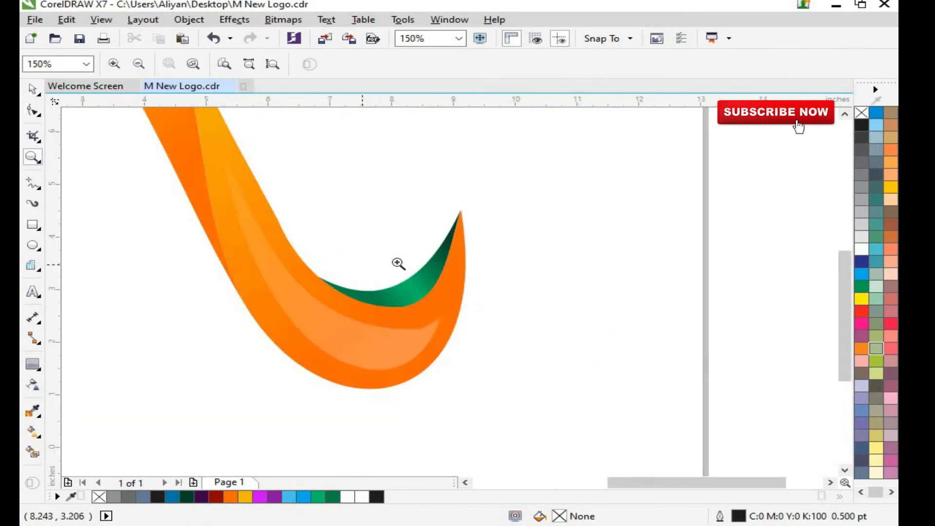
Step: Place a copy of the green crescent beside the first swoosh's head
drag(508, 328, 499, 362)
key(F2)
drag(140, 132, 628, 368)
key(F3)
drag(657, 329, 373, 258)
key(z)
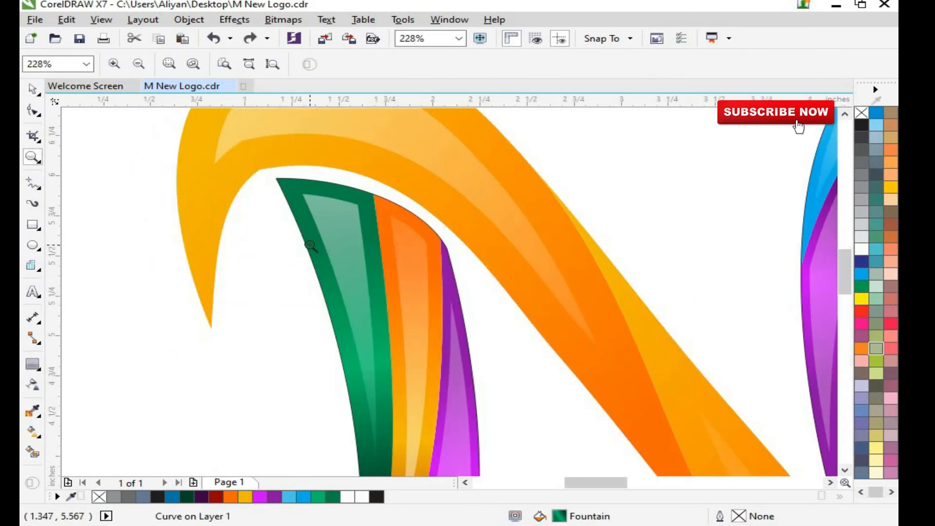
click(32, 89)
drag(312, 314, 170, 445)
Step: Adjust the curve handles at the inner bend of the first swoosh's head to round its inner edge
click(252, 169)
click(34, 113)
click(33, 89)
right_click(237, 177)
click(292, 223)
key(Escape)
click(259, 182)
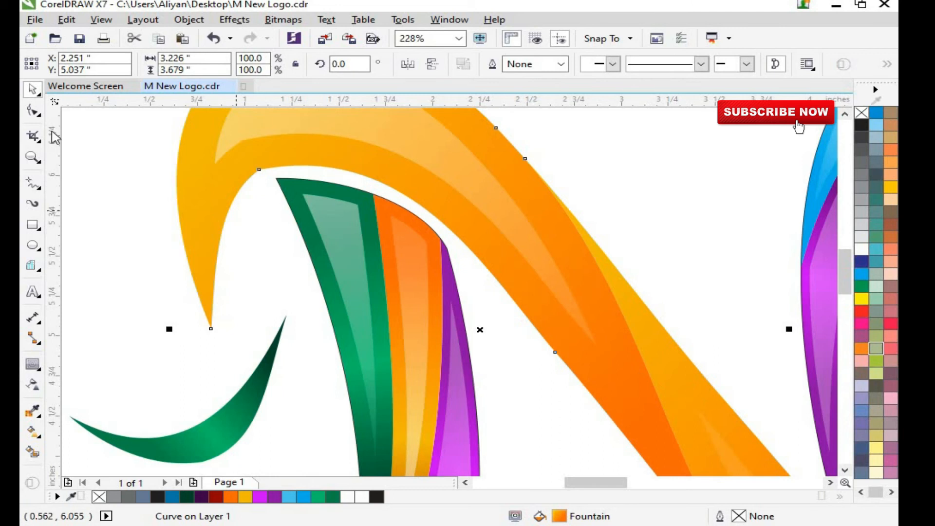
key(F10)
click(259, 170)
drag(413, 138, 384, 130)
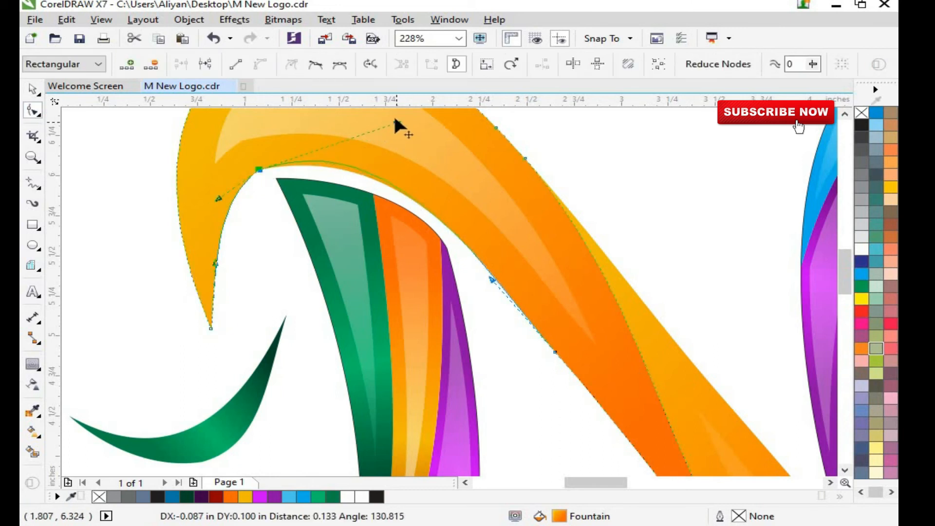
drag(219, 202, 219, 194)
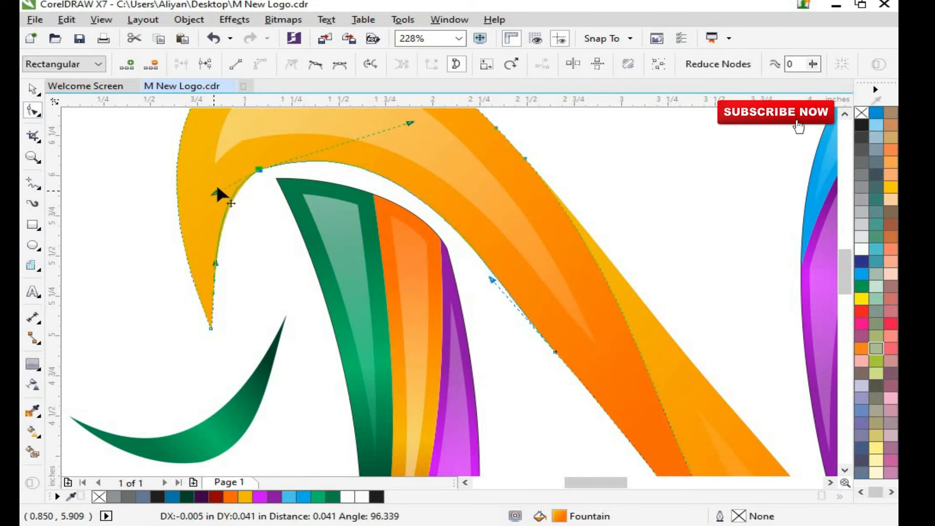
Step: Mirror the crescent copy horizontally and vertically and move it under the first swoosh's head
key(space)
click(258, 401)
drag(258, 401, 347, 309)
click(408, 64)
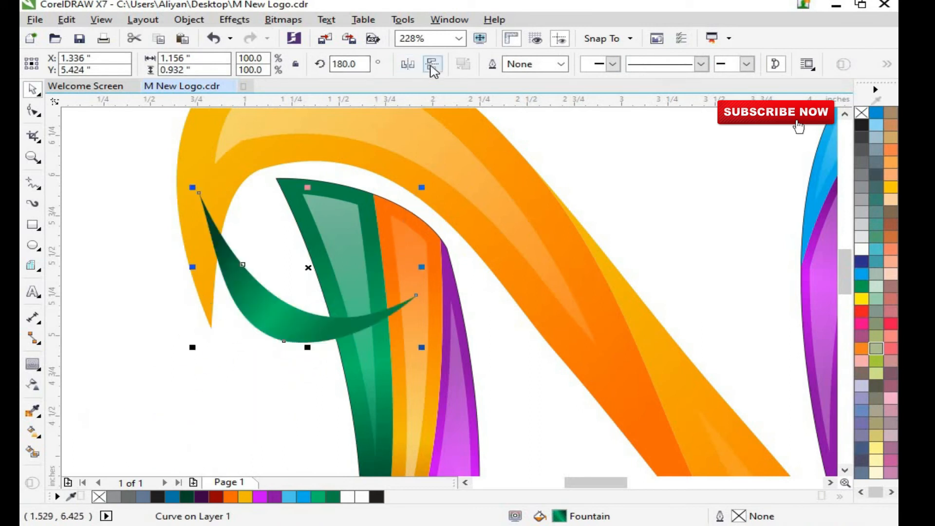
click(433, 65)
drag(299, 225, 308, 203)
click(309, 202)
drag(203, 322, 222, 341)
Step: Align the crescent copy's tip with the pointed end of the first swoosh's head
key(space)
click(33, 157)
drag(312, 352, 210, 249)
drag(225, 302, 444, 417)
key(space)
drag(458, 324, 295, 286)
key(space)
right_click(296, 285)
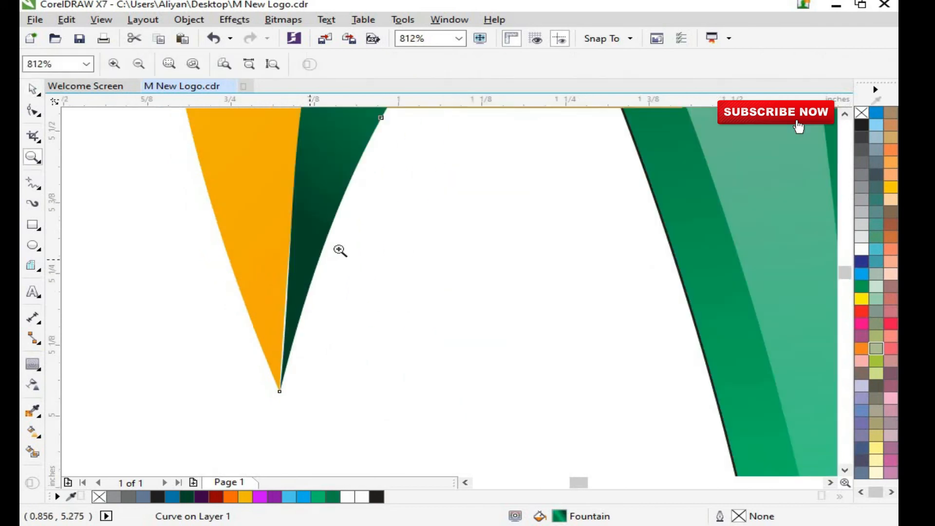
Step: Delete the crescent copy from the first swoosh's head
right_click(341, 253)
click(428, 311)
right_click(435, 303)
key(F5)
key(Delete)
Step: Draw a line from the first swoosh's inner edge to its head tip and bend it into an arc
click(360, 168)
click(212, 328)
key(space)
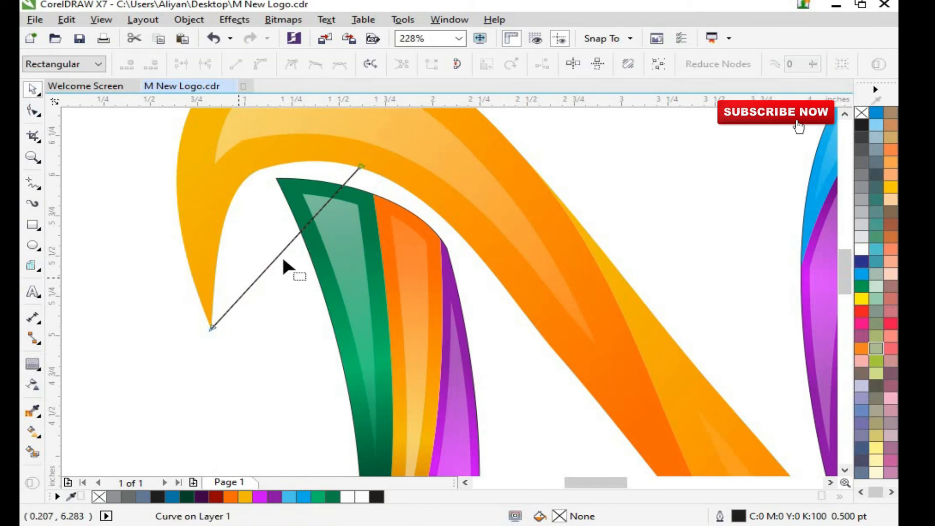
click(261, 63)
drag(286, 250, 257, 193)
Step: Refine the arc's bend and shift its upper end node onto the first swoosh's inner edge
drag(362, 172, 372, 175)
drag(271, 150, 270, 145)
click(261, 177)
drag(429, 136, 402, 153)
click(350, 209)
drag(353, 210, 368, 211)
drag(285, 189, 227, 243)
key(space)
click(288, 296)
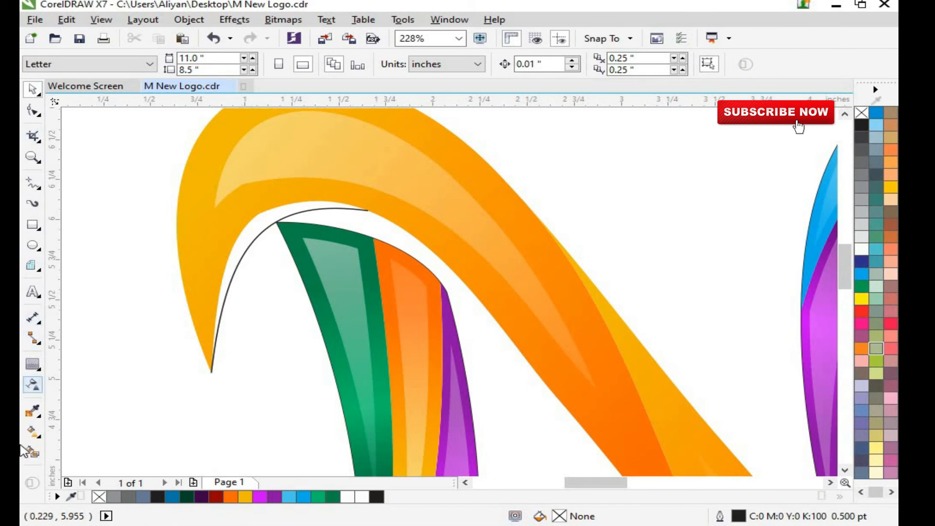
Step: Reshape the inner edge of the first swoosh's lower tail by adjusting both curve handles of its inner corner node
key(space)
click(256, 245)
click(32, 110)
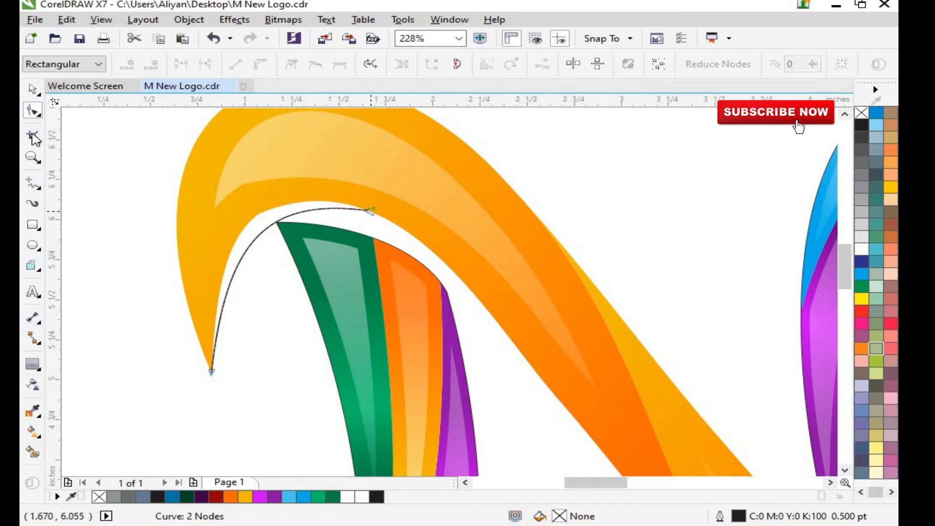
click(32, 157)
scroll(292, 278, down, 5)
scroll(357, 289, up, 4)
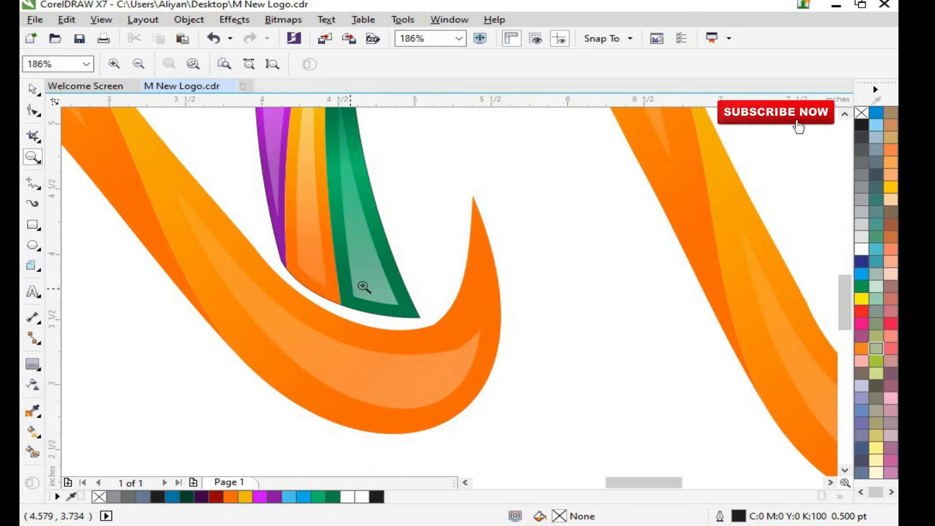
key(space)
key(F10)
click(434, 325)
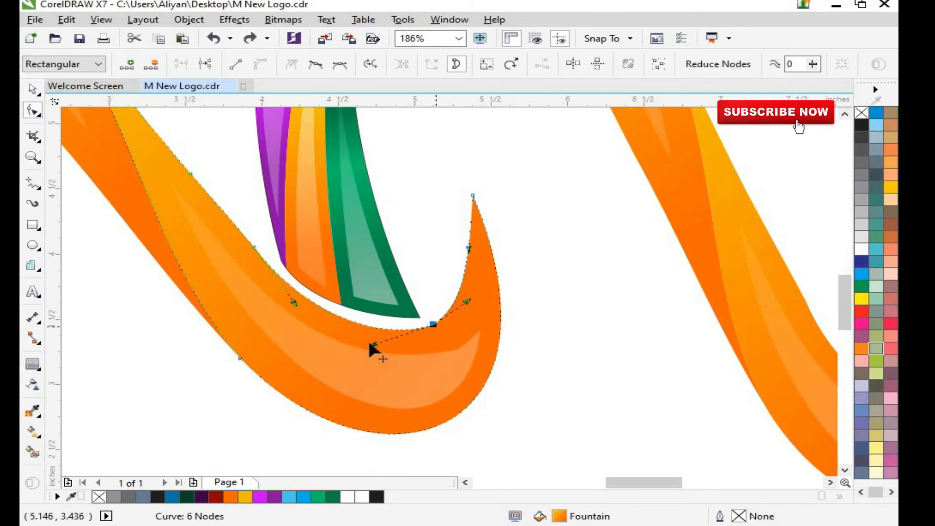
drag(366, 346, 365, 347)
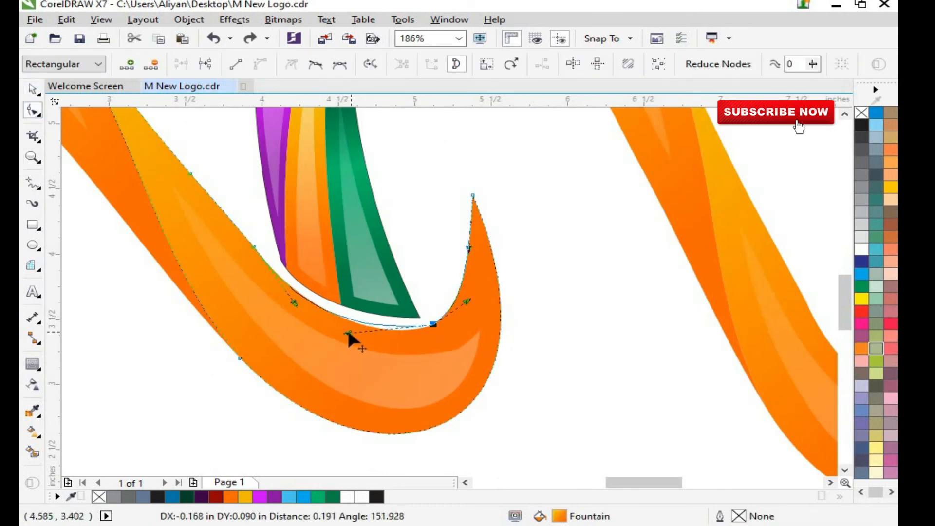
drag(470, 320, 463, 325)
Step: Try deleting the inner corner node of the first swoosh's tail and rebending the edge, and undo these edits
key(space)
key(space)
click(433, 321)
key(Delete)
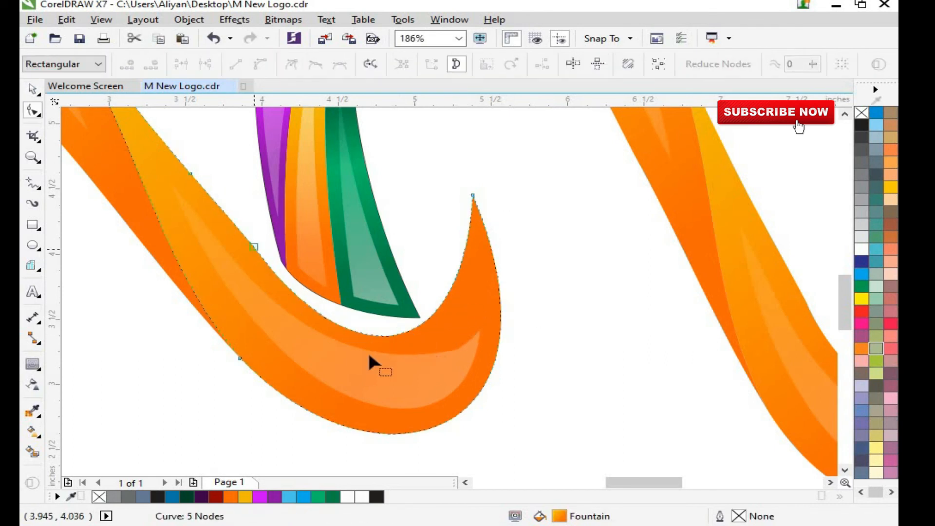
click(461, 373)
drag(361, 369, 333, 358)
mouse_move(463, 375)
mouse_down()
mouse_move(477, 375)
mouse_move(468, 377)
mouse_up()
key(ctrl+z)
key(ctrl+z)
key(ctrl+z)
key(ctrl+z)
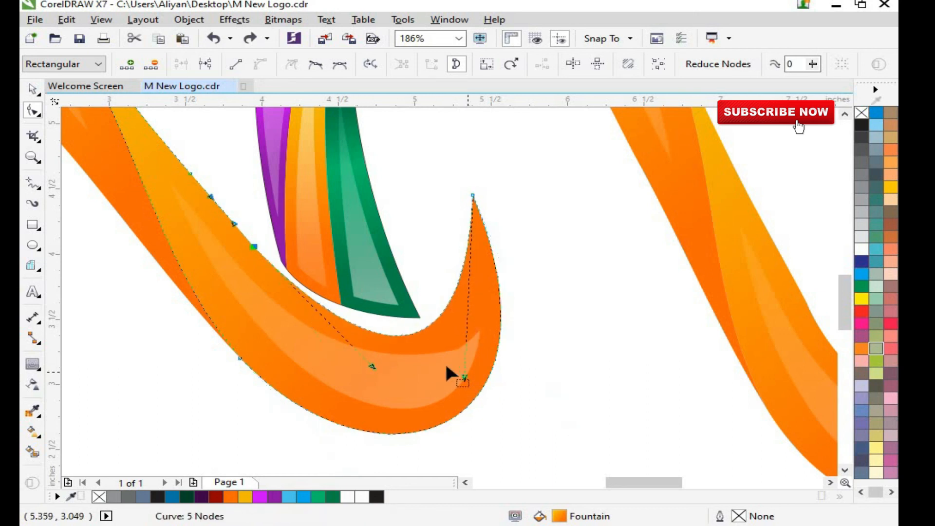
key(ctrl+z)
Step: Fine-tune the inner corner node's curve handles on the first swoosh's tail and deselect the swoosh
drag(346, 338, 352, 339)
drag(474, 314, 474, 315)
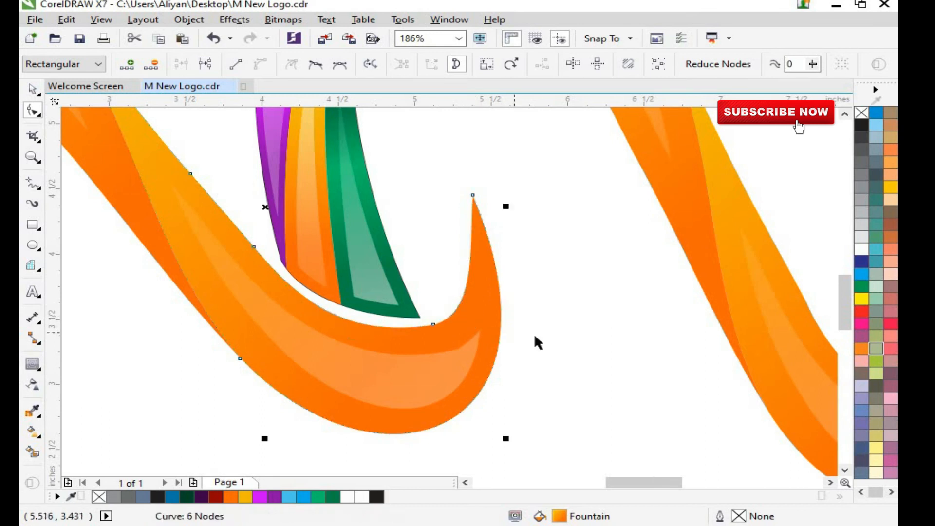
click(534, 333)
key(space)
key(F4)
Step: Refine the bend and upper end of the arc under the first swoosh's head so it meets the inner edge
click(298, 295)
drag(321, 158, 757, 127)
key(F10)
click(271, 163)
drag(462, 181, 568, 117)
key(space)
double_click(295, 275)
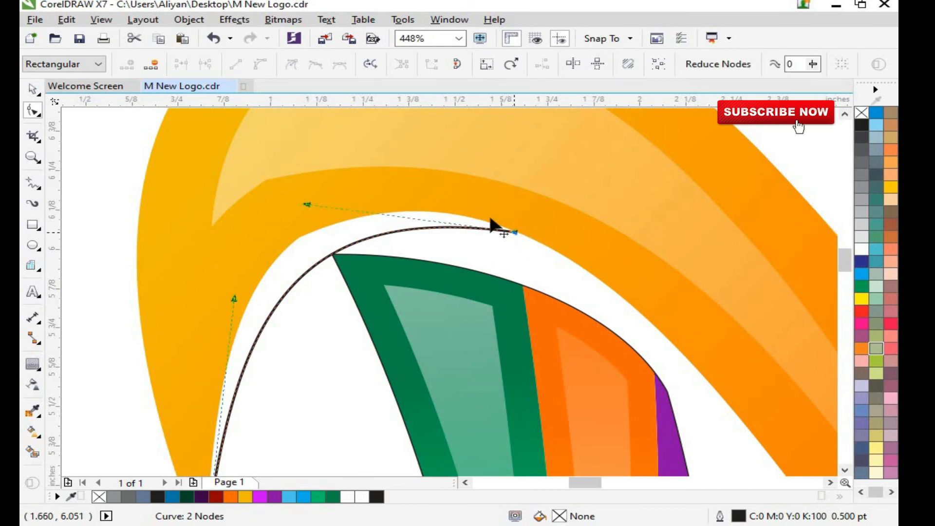
drag(491, 225, 482, 213)
click(303, 209)
drag(298, 238, 575, 166)
key(space)
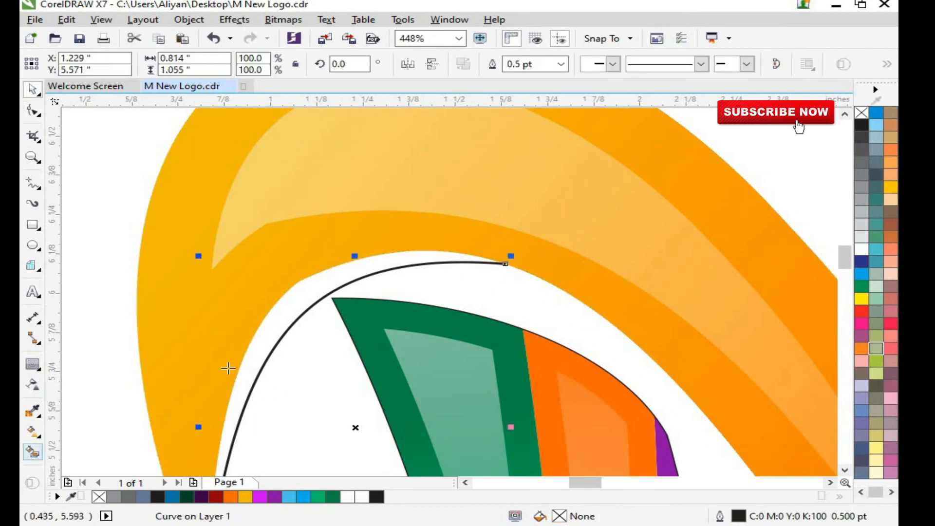
Step: Smart Fill the gap between the arc and the first swoosh's head with C:40 M:20 Y:0 K:40 and select the new crescent
click(282, 326)
click(35, 158)
right_click(333, 253)
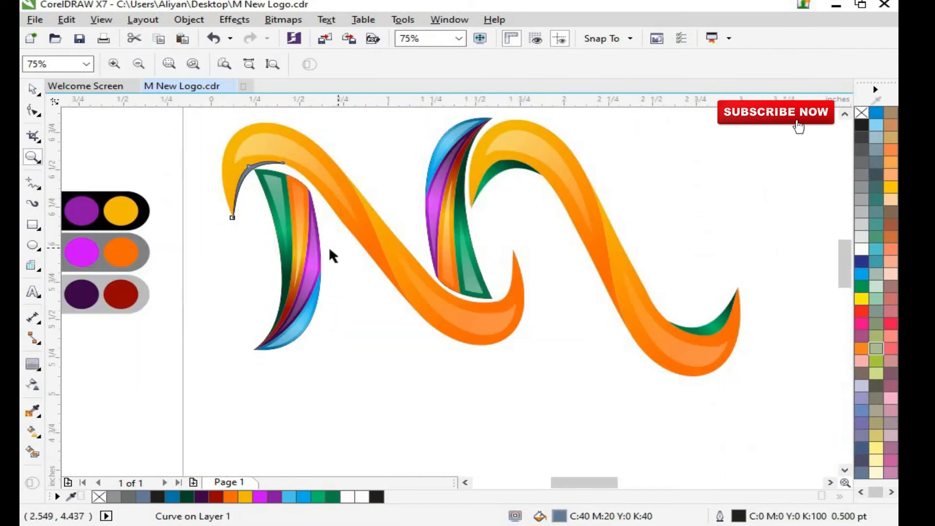
drag(333, 253, 202, 112)
key(space)
click(401, 261)
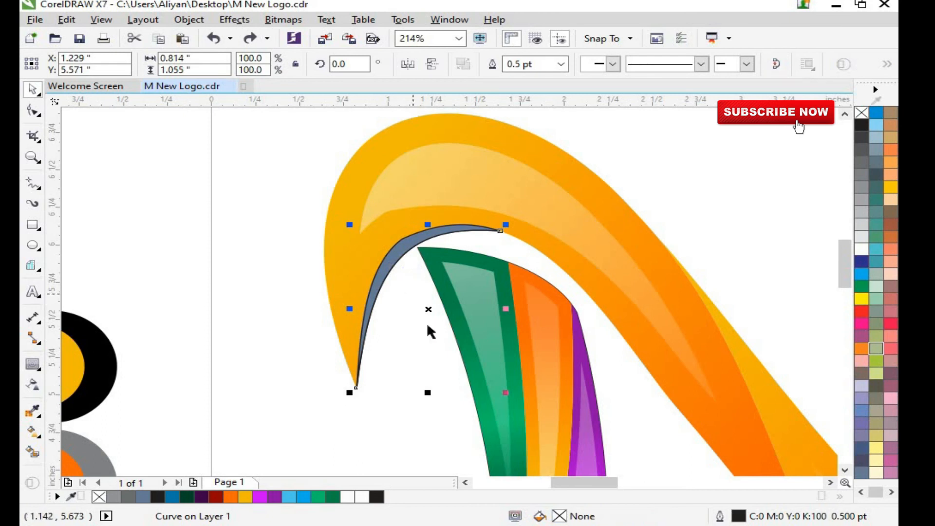
right_click(448, 275)
click(480, 308)
click(393, 264)
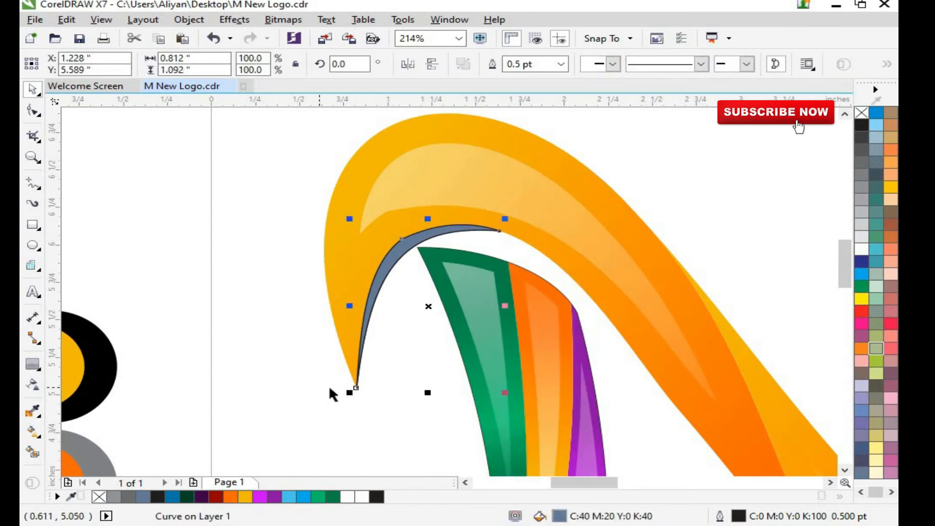
Step: Apply a linear fountain fill to the head crescent with dark purple at the upper end, magenta midway and purple at the tip
key(g)
drag(374, 402, 457, 235)
drag(201, 496, 456, 235)
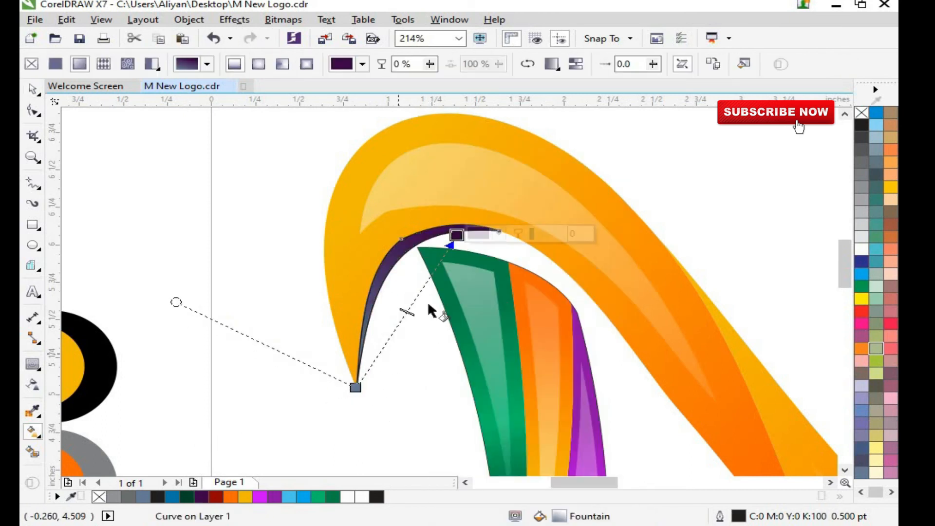
drag(275, 496, 401, 317)
click(355, 387)
click(274, 497)
key(space)
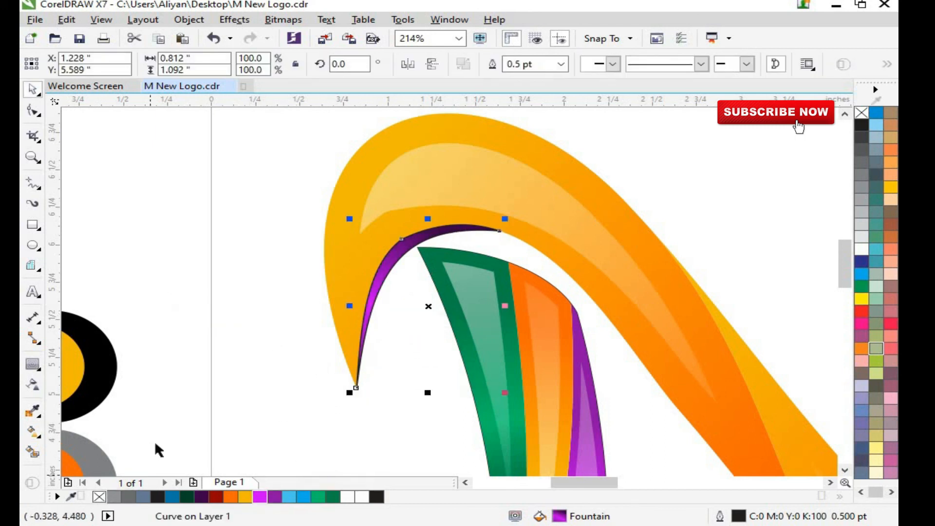
Step: Remove the outline from the purple crescent inside the first swoosh's head
click(156, 444)
click(442, 229)
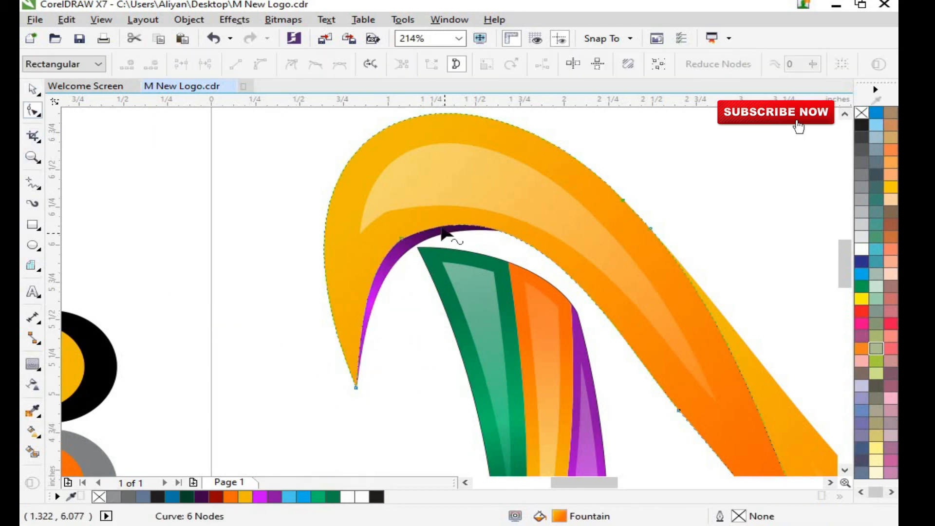
key(space)
click(404, 256)
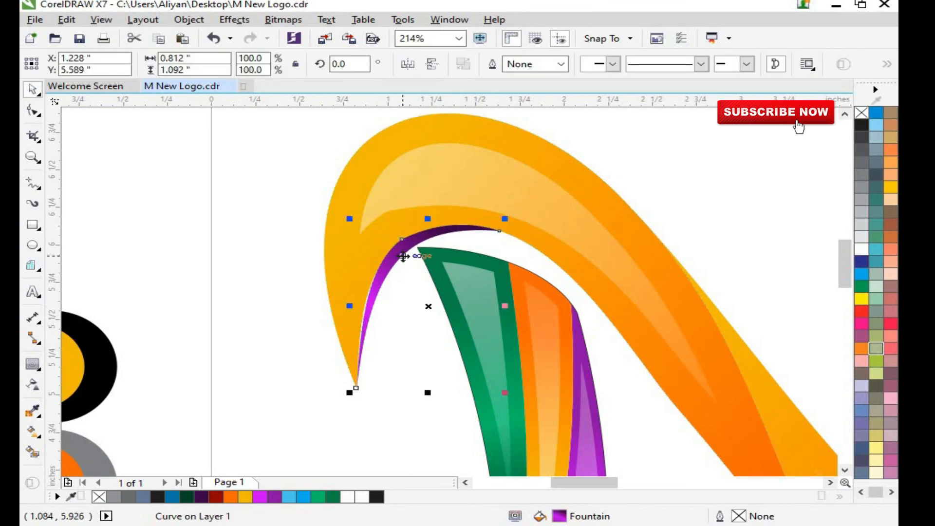
key(space)
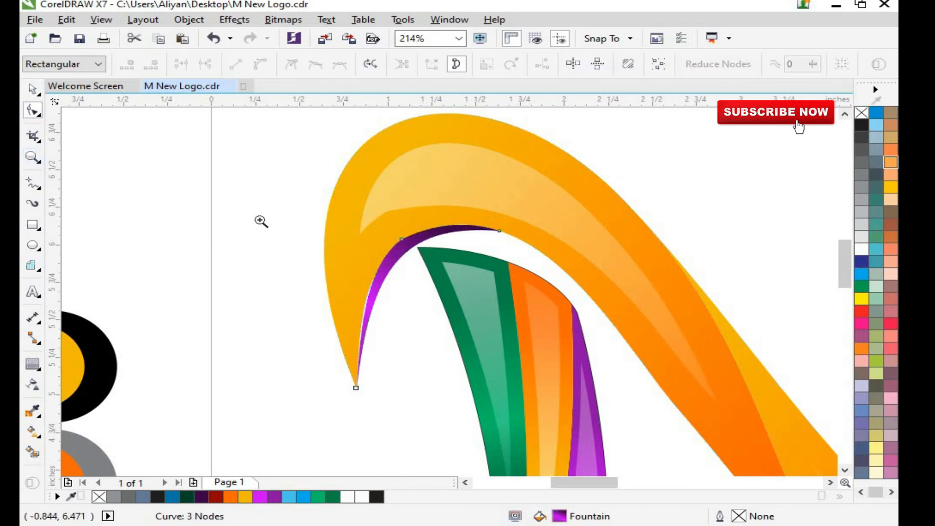
Step: Smooth the inner edge of the first swoosh's head and bring the swoosh in front of the purple crescent
drag(262, 222, 501, 270)
click(430, 153)
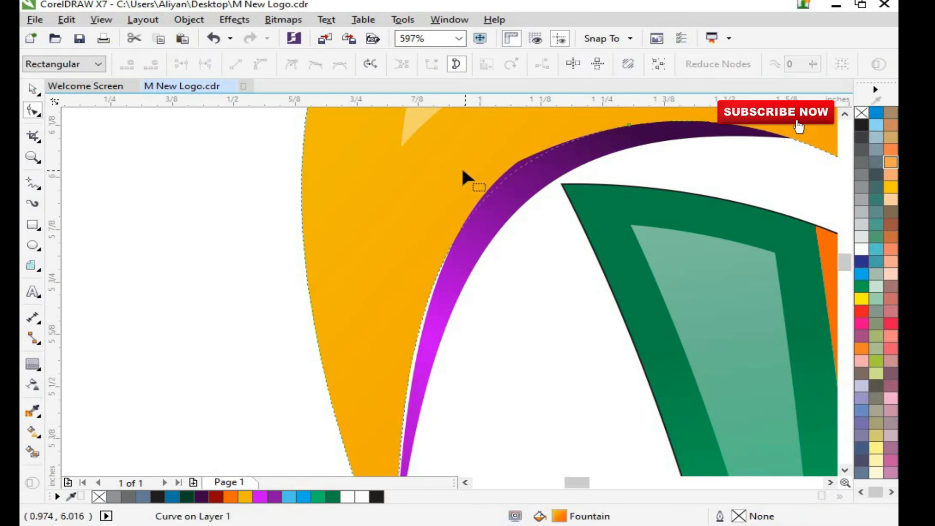
click(845, 470)
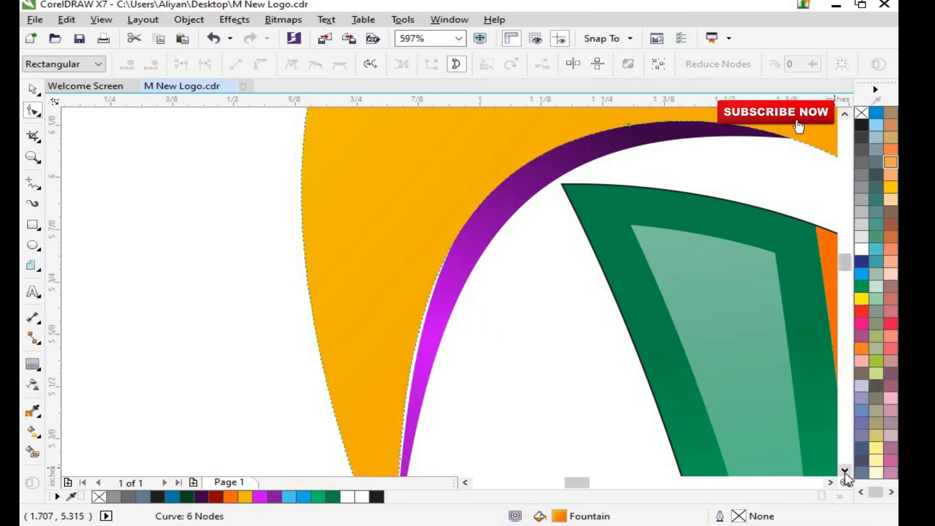
scroll(499, 418, down, 2)
drag(500, 400, 533, 447)
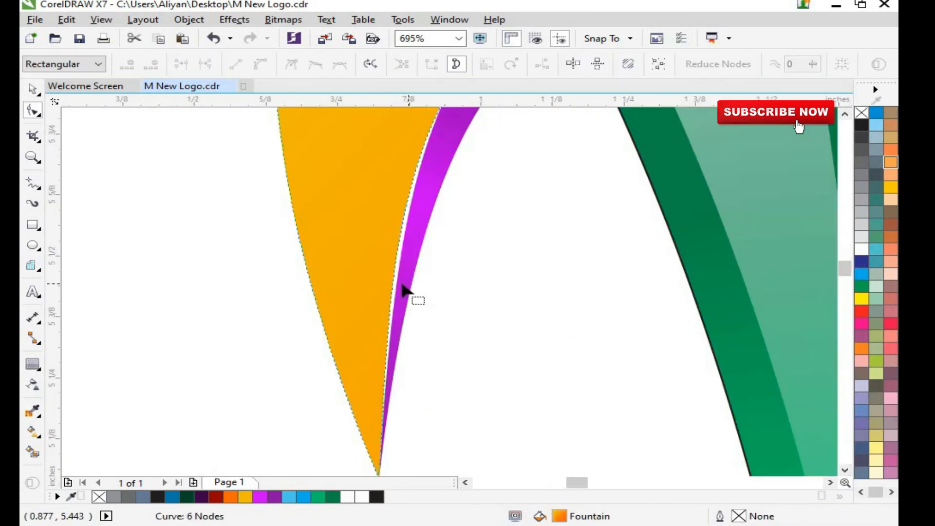
Step: Bend the purple crescent's outer edge toward the swoosh to close the white gap near the head tip
scroll(380, 281, down, 2)
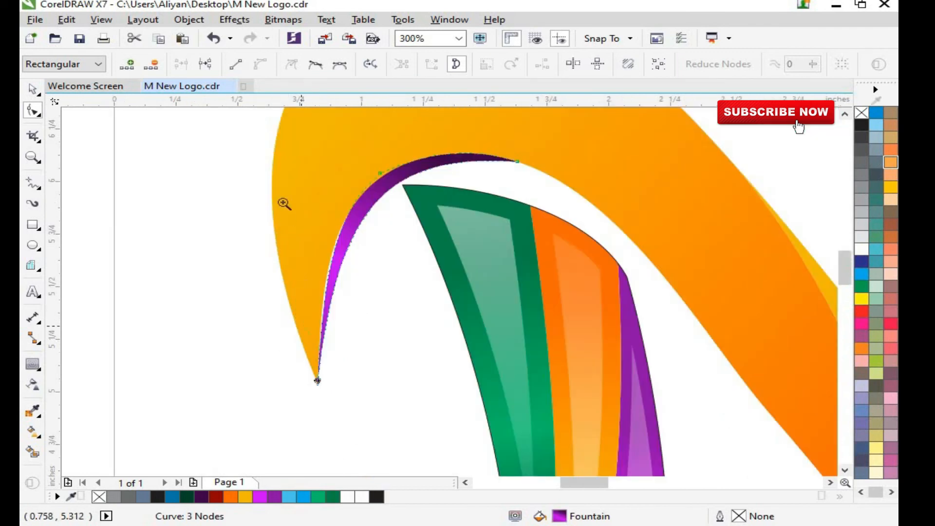
scroll(382, 370, up, 1)
click(399, 215)
drag(369, 250, 376, 277)
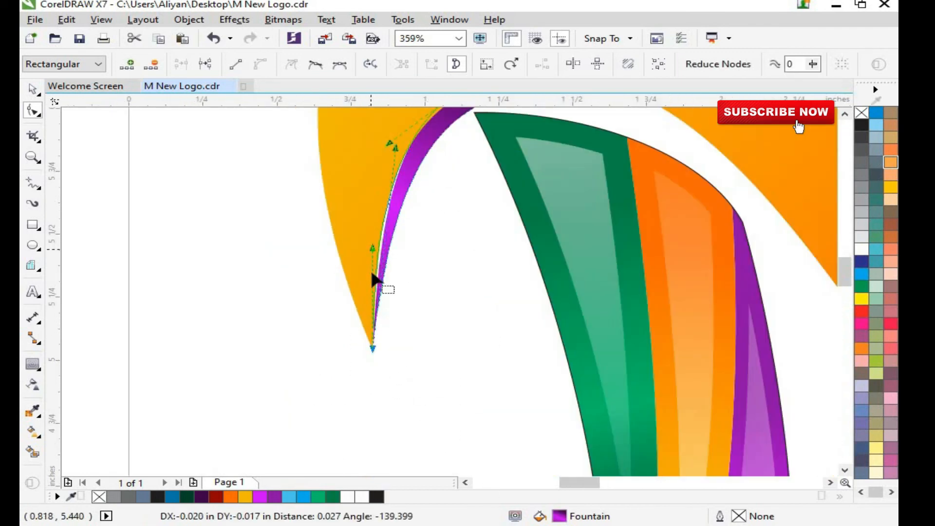
Step: Copy the purple crescent beside the first swoosh's tail and mirror it horizontally and vertically
key(space)
key(z)
scroll(409, 255, down, 4)
key(space)
scroll(429, 276, down, 3)
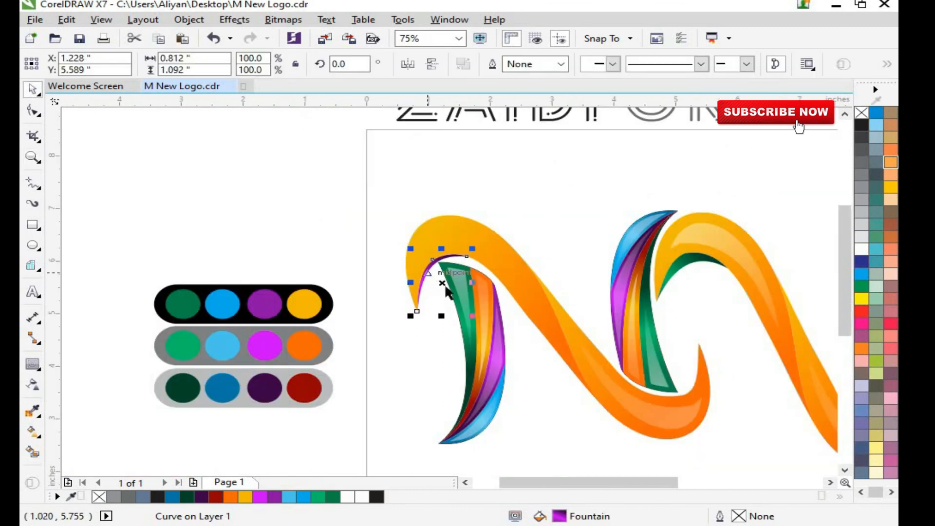
scroll(447, 251, up, 5)
click(409, 66)
click(432, 64)
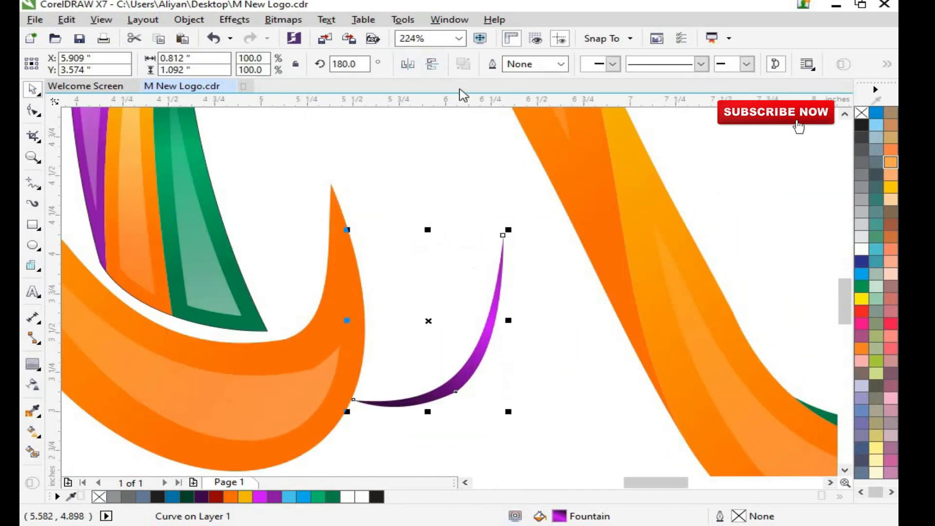
Step: Align the mirrored crescent copy's tip with the pointed end of the first swoosh's tail
key(space)
key(space)
drag(485, 349, 313, 305)
key(space)
scroll(334, 394, up, 2)
scroll(344, 355, down, 2)
key(space)
Step: Try another vertical flip of the crescent copy, undo it and delete the copy from the tail
click(432, 64)
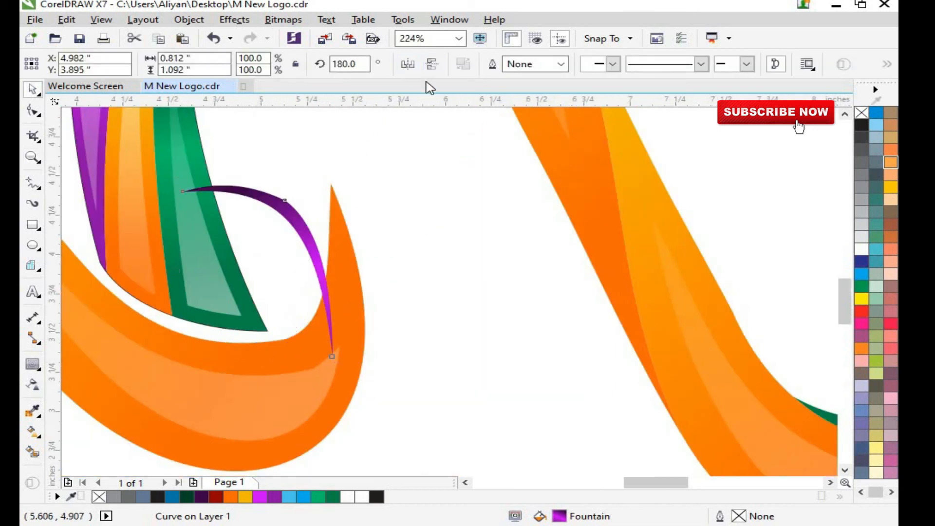
key(ctrl+z)
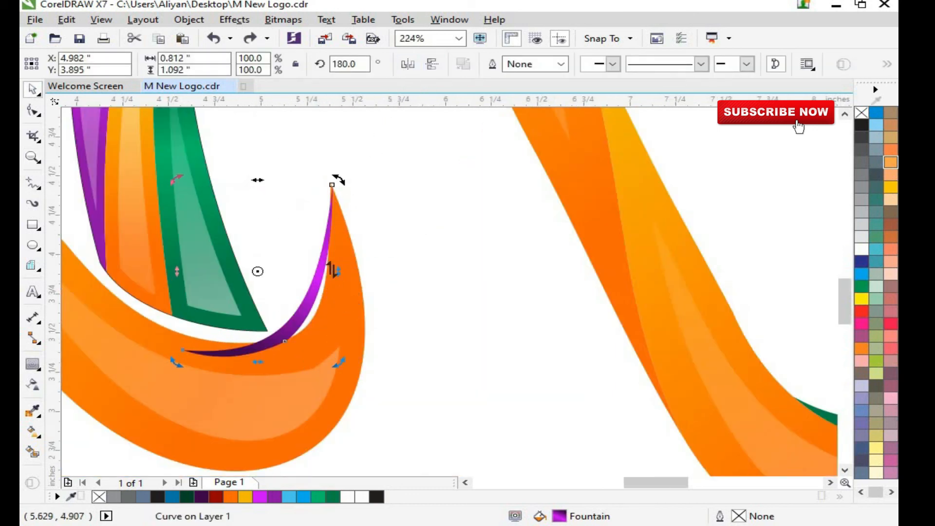
mouse_move(185, 368)
mouse_down()
mouse_move(161, 341)
mouse_move(185, 368)
mouse_up()
key(Delete)
Step: Smooth the first swoosh's tail by adding a node on its inner edge and removing the inner corner node
click(363, 377)
click(33, 110)
double_click(248, 341)
double_click(283, 338)
key(space)
click(428, 366)
Step: Draw a line from the first swoosh's tail tip to its inner edge and bend it into an arc
click(31, 191)
drag(331, 184, 237, 343)
key(F10)
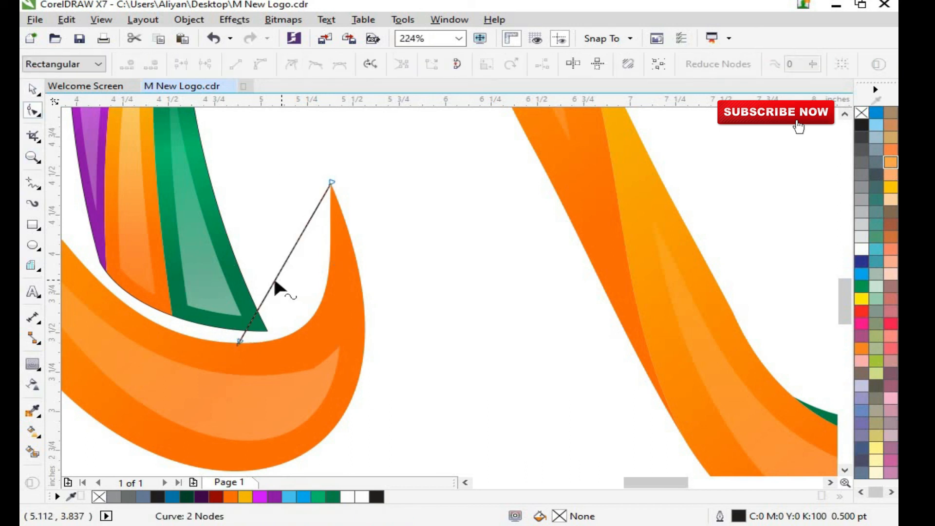
drag(274, 281, 284, 341)
scroll(285, 341, down, 4)
scroll(117, 387, up, 2)
drag(518, 391, 552, 390)
Step: Smart Fill the gap between the arc and the first swoosh's tail with C:40 M:20 Y:0 K:40
click(33, 452)
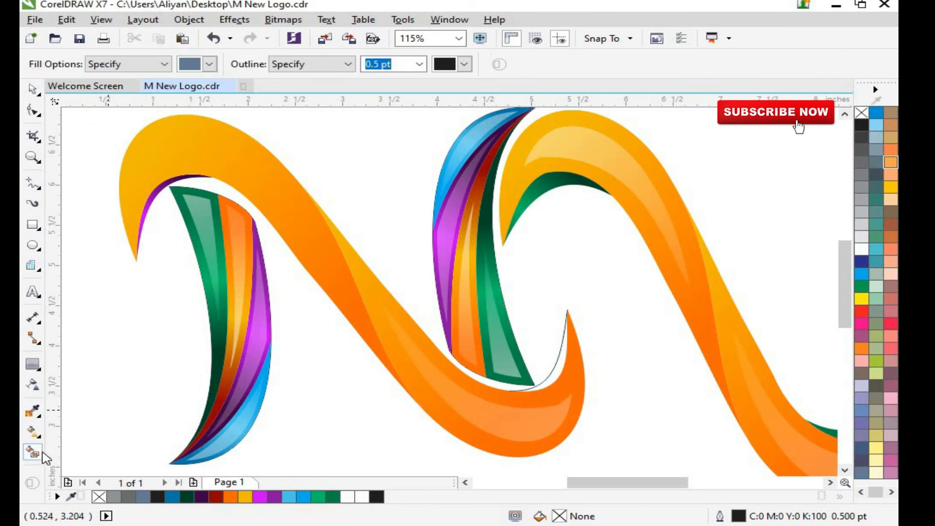
click(552, 378)
key(space)
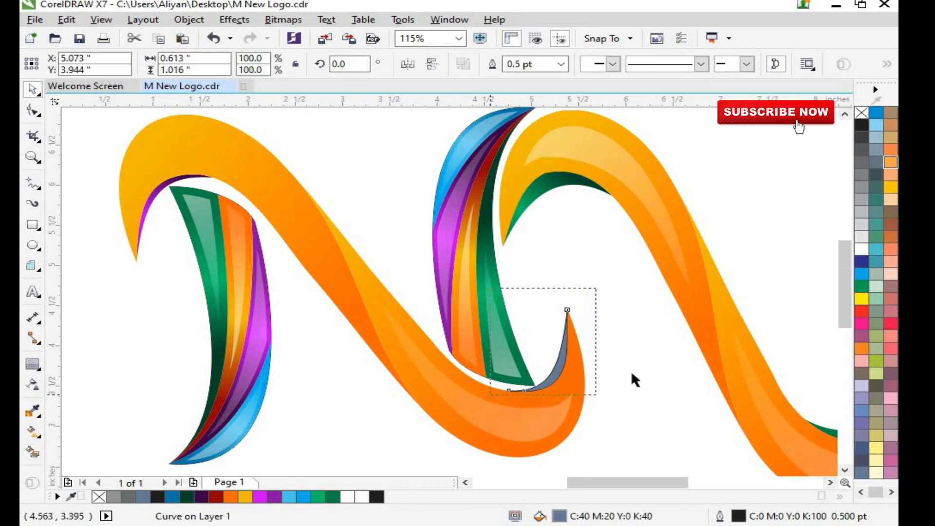
click(632, 374)
Step: Give the tail crescent a linear fountain fill with dark purple at the tip, magenta midway and purple at the lower end
click(37, 160)
drag(501, 320, 596, 422)
key(space)
click(453, 315)
key(g)
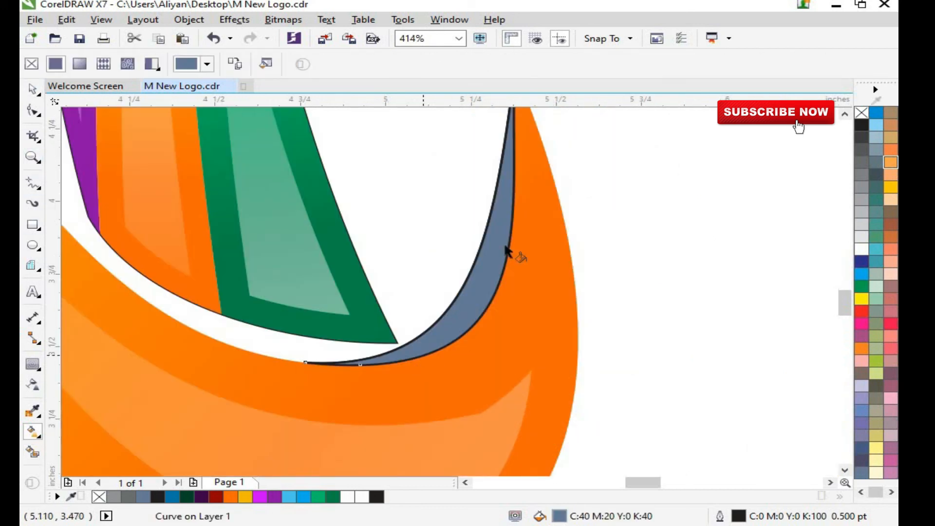
drag(402, 359, 522, 140)
click(205, 498)
double_click(455, 261)
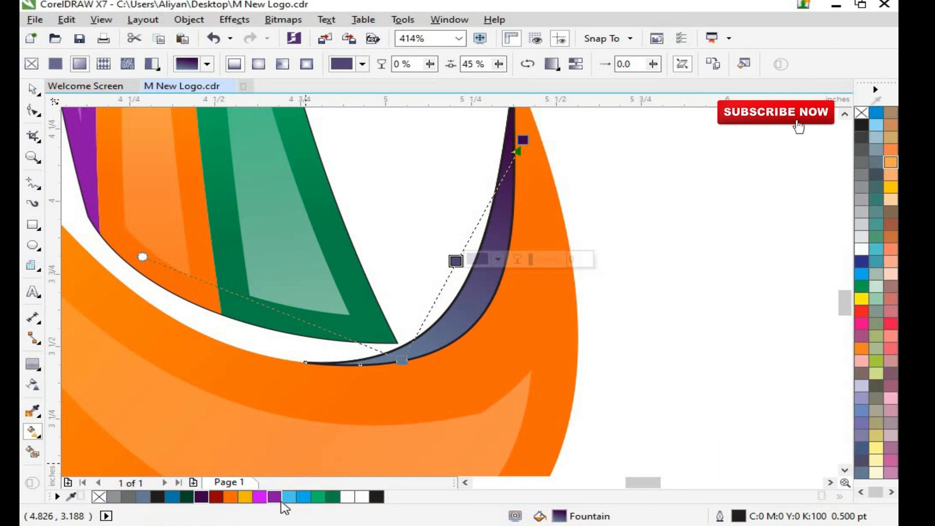
click(260, 496)
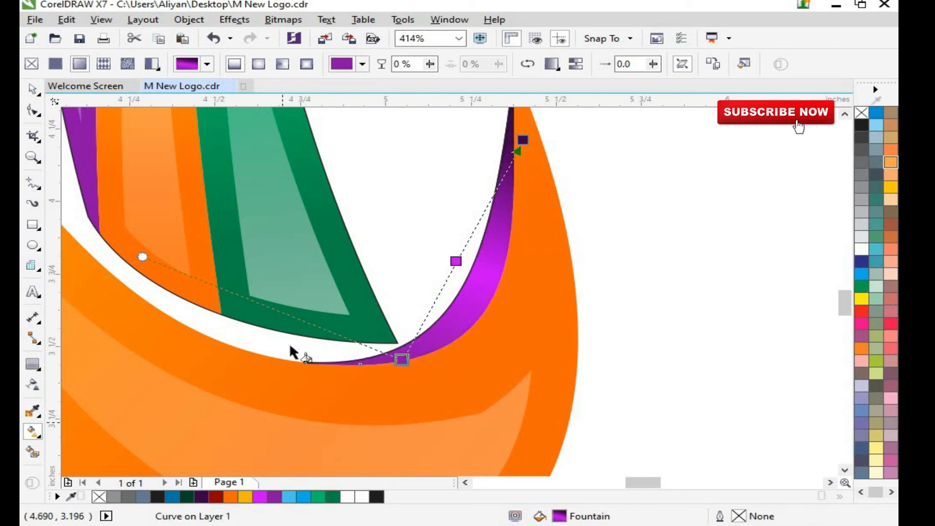
Step: Delete the leftover arc line running from the first swoosh's tail tip along the purple crescent
click(36, 92)
click(35, 158)
drag(466, 188, 552, 56)
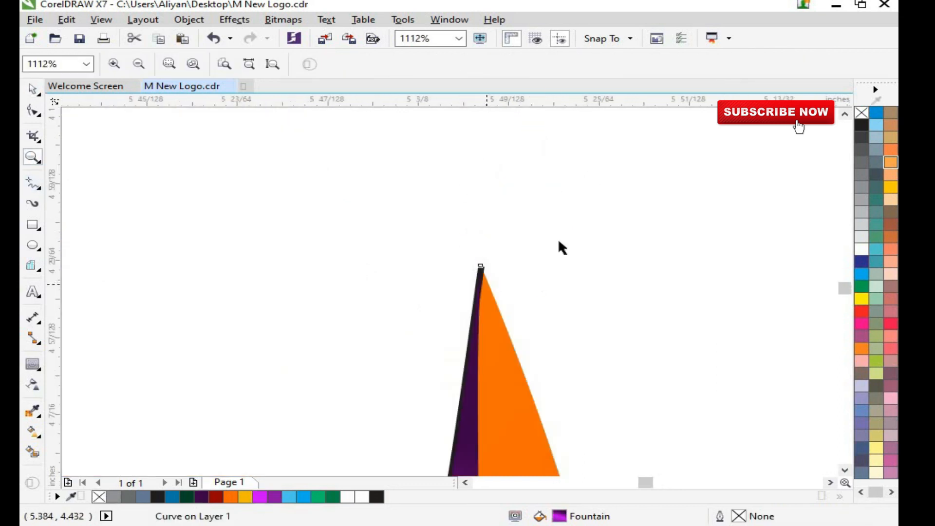
drag(460, 254, 498, 283)
key(space)
click(496, 282)
drag(487, 227, 492, 210)
key(Delete)
click(32, 157)
right_click(482, 327)
right_click(483, 327)
right_click(482, 327)
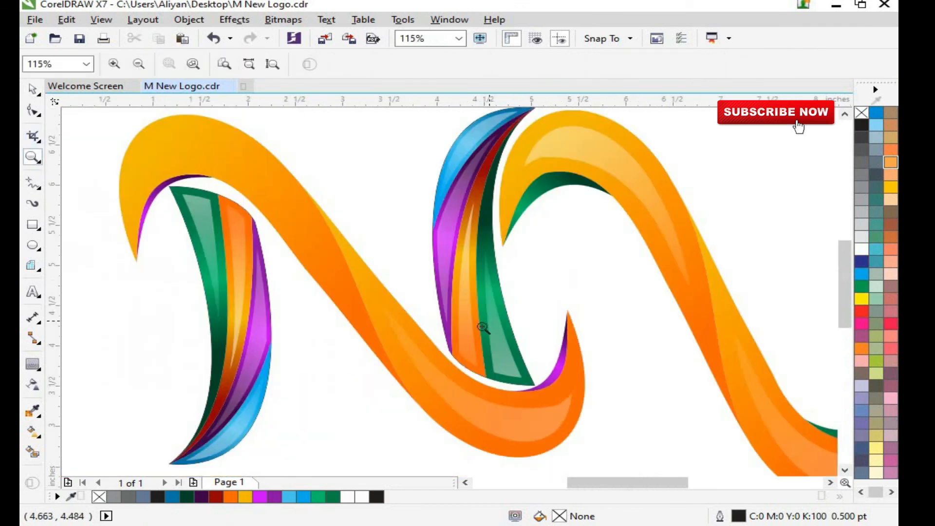
Step: Inspect the purple crescent inside the first swoosh's tail up close and within the whole logo
drag(590, 414, 516, 302)
key(space)
click(463, 314)
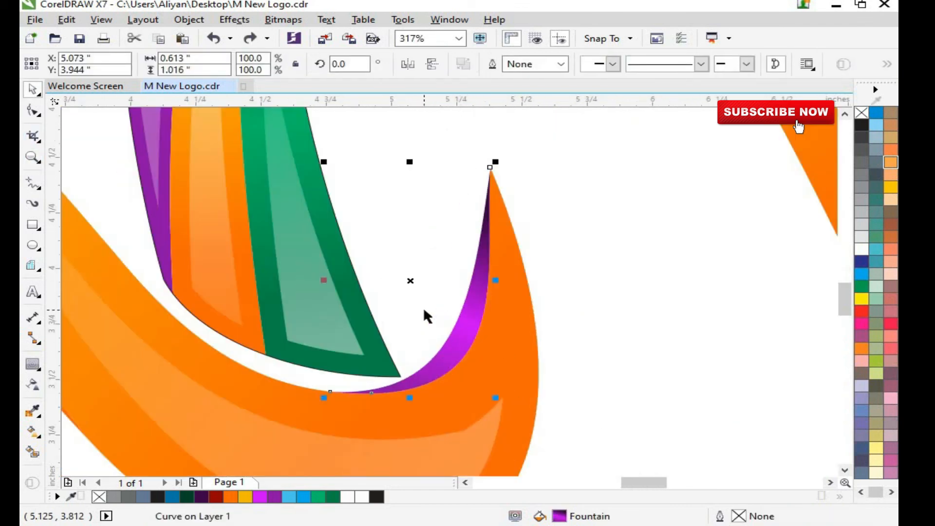
key(space)
right_click(545, 306)
key(space)
key(space)
drag(587, 301, 561, 325)
right_click(526, 331)
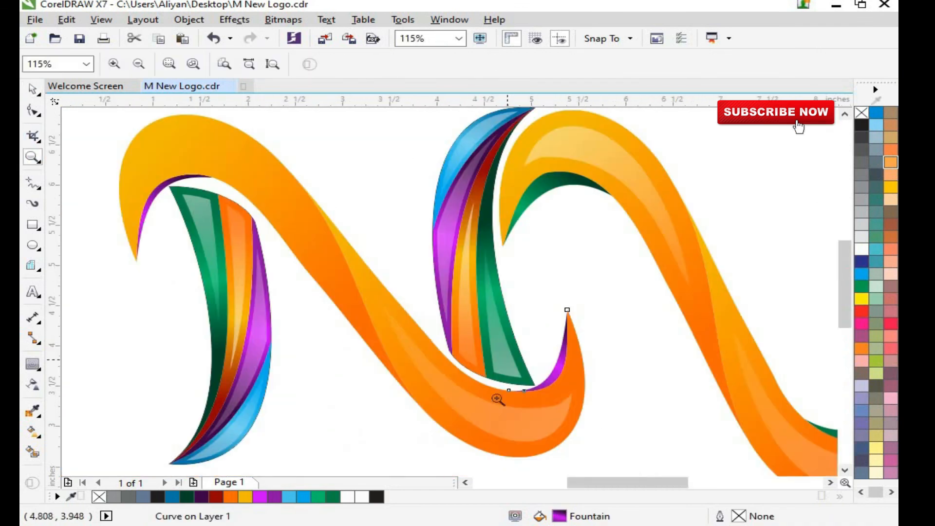
key(space)
Step: Reshape the free curved edge of the purple crescent in the first swoosh's tail to make it slimmer
click(387, 420)
click(532, 390)
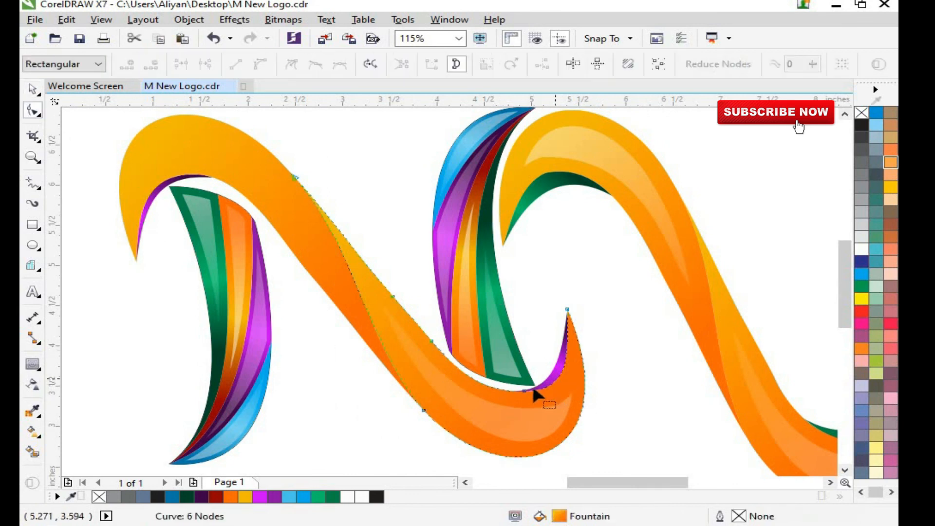
click(509, 390)
click(561, 360)
click(509, 390)
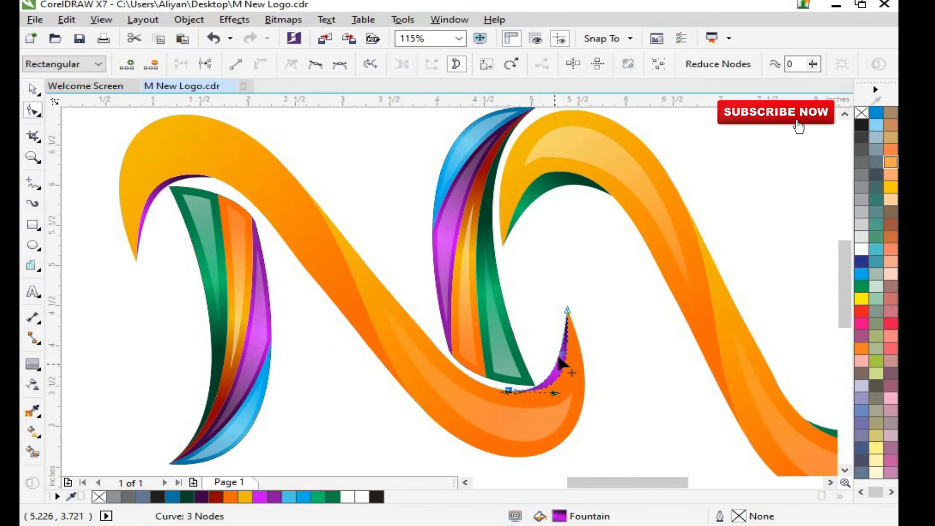
drag(561, 360, 558, 368)
key(ctrl+z)
scroll(601, 309, up, 3)
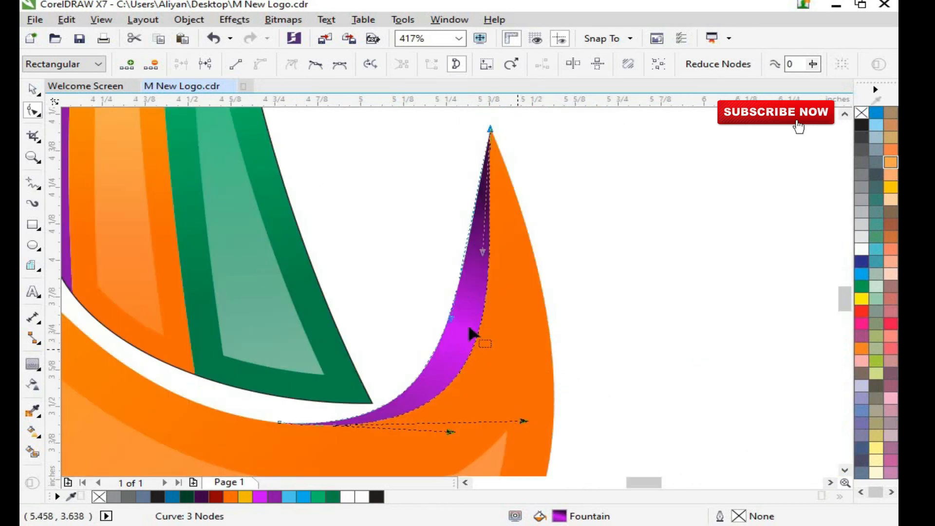
drag(469, 300, 473, 326)
key(Escape)
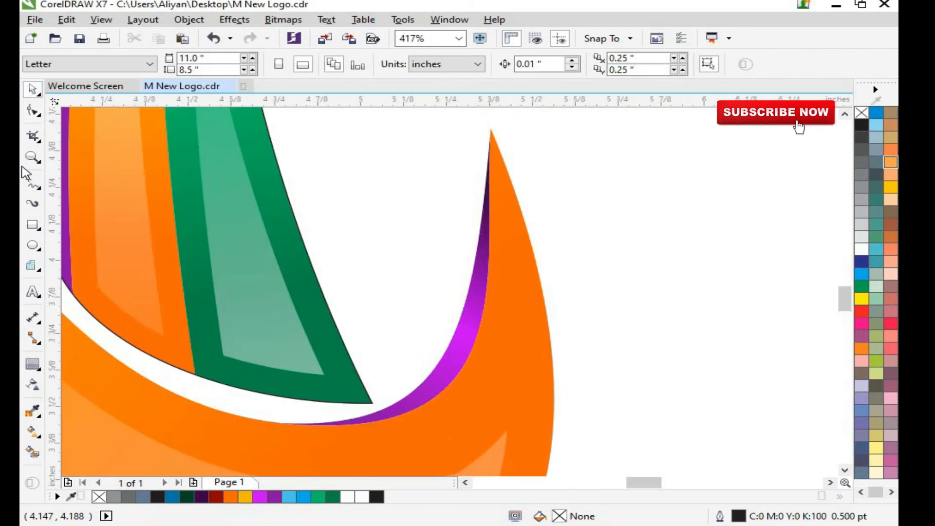
Step: Scale the whole logo down to about 59% and place a duplicate toward the page's lower right
click(33, 156)
scroll(560, 324, down, 5)
scroll(531, 409, up, 1)
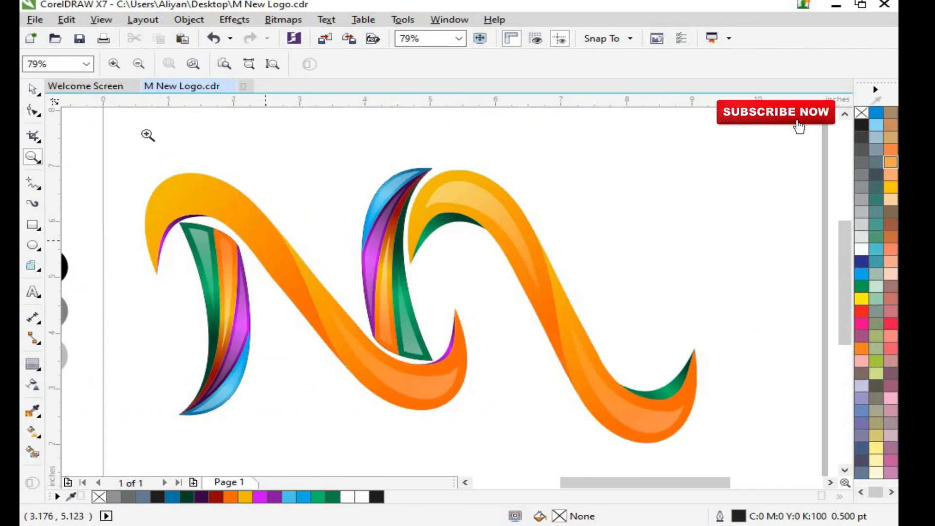
scroll(560, 365, down, 3)
scroll(212, 152, up, 2)
key(space)
click(504, 272)
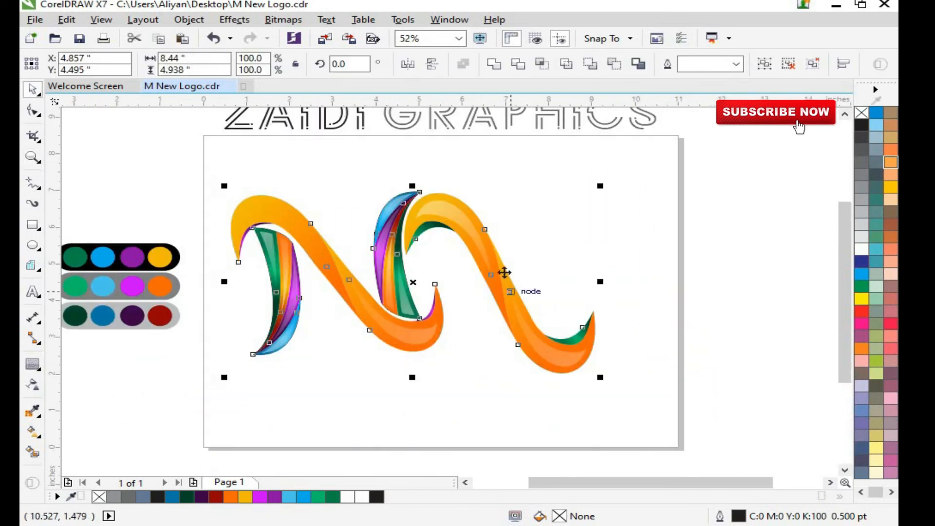
drag(600, 377, 446, 299)
drag(340, 274, 535, 387)
Step: Delete the second swoosh's segments, highlights and green crescents from the duplicate so that it forms an N
key(z)
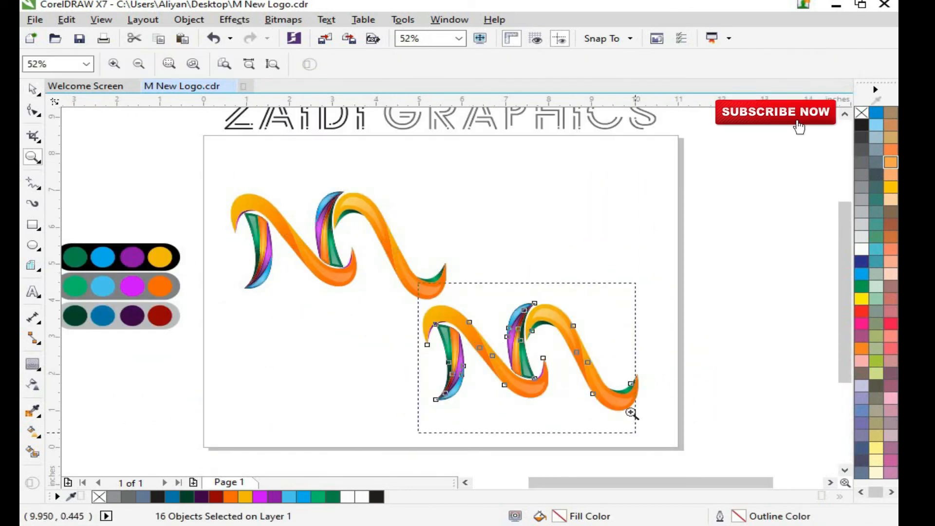
drag(632, 413, 636, 433)
key(space)
click(507, 205)
key(Delete)
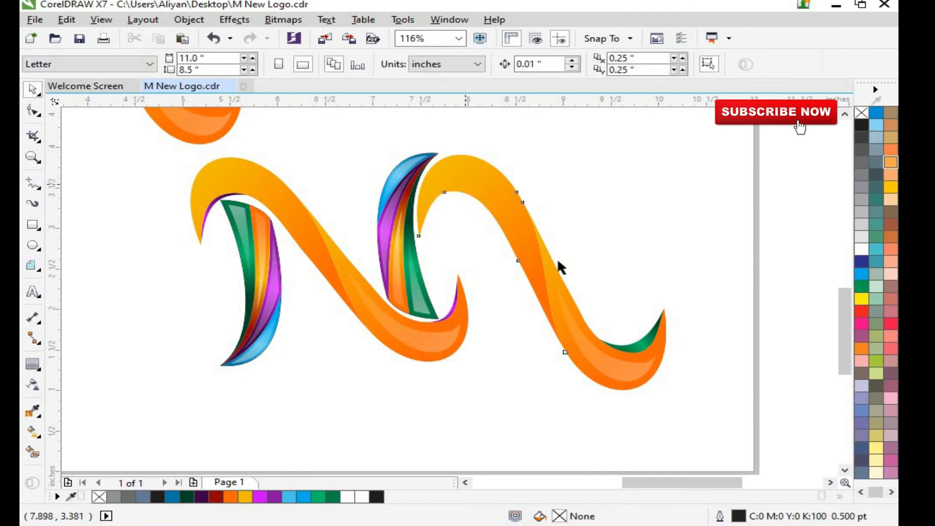
click(557, 258)
key(Delete)
click(578, 334)
key(Delete)
click(645, 345)
key(Delete)
key(F2)
right_click(375, 305)
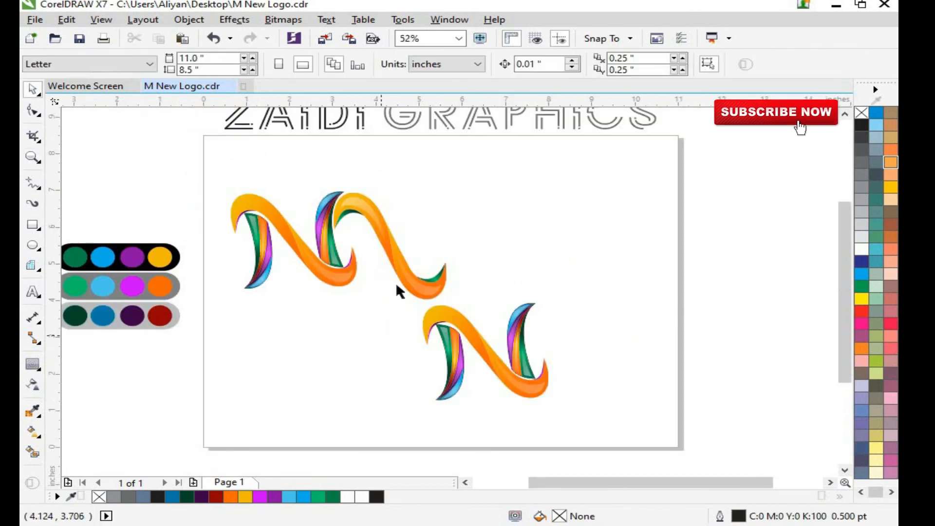
Step: Move the N copy up to the right side of the M logo
drag(396, 284, 574, 423)
drag(537, 384, 623, 289)
key(F2)
click(548, 275)
key(space)
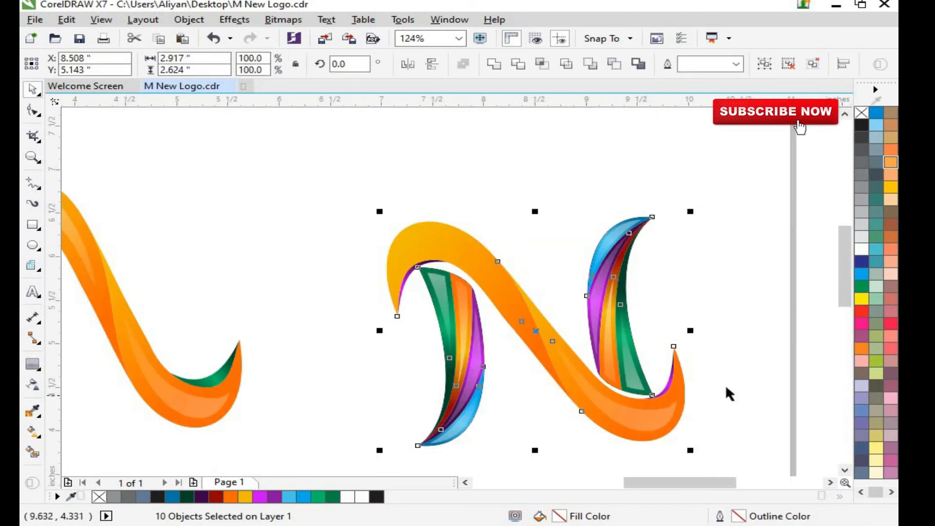
Step: Add a rotated copy of the swoosh's white transparent highlight inside the N's upper bend
click(518, 243)
drag(485, 272, 451, 308)
key(F2)
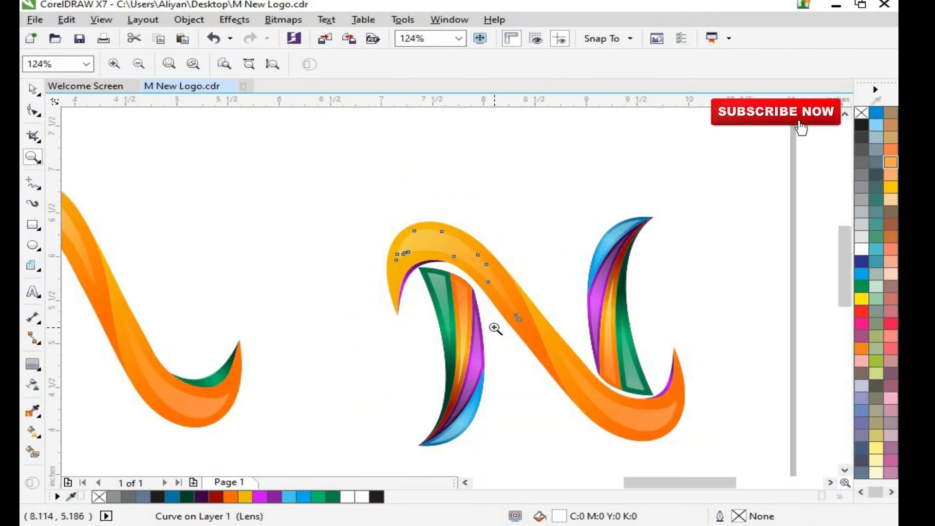
Step: Reposition the complete N with its new highlight closer to the M logo, leaving a gap between them
key(F3)
drag(225, 157, 755, 380)
drag(468, 185, 706, 381)
drag(650, 336, 619, 321)
drag(91, 381, 90, 384)
key(shift+F4)
key(F2)
drag(227, 153, 668, 368)
drag(447, 153, 744, 375)
drag(701, 324, 677, 330)
key(F2)
key(shift+F4)
drag(223, 166, 578, 382)
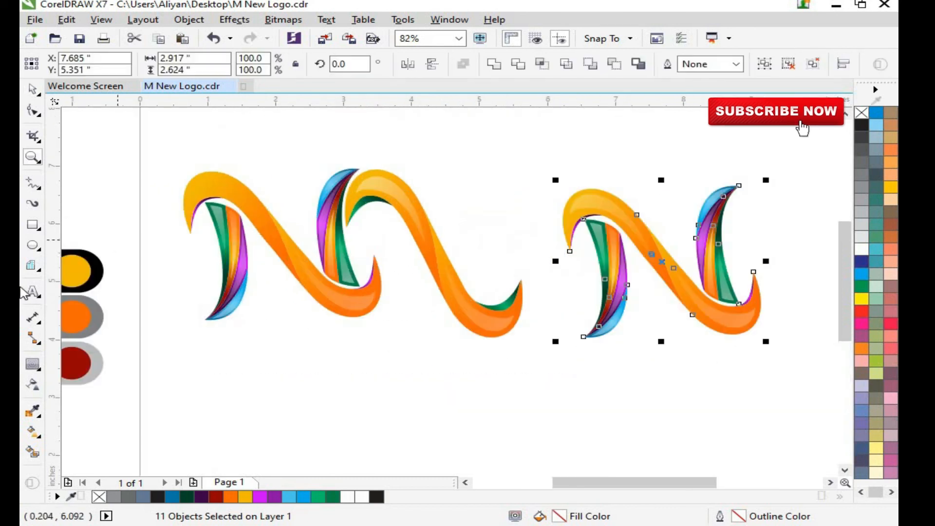
Step: Add the artistic text OR in black Arial and place it between the M and N logos
click(31, 291)
click(281, 409)
text(OR)
key(ctrl+space)
drag(319, 389, 547, 256)
key(Escape)
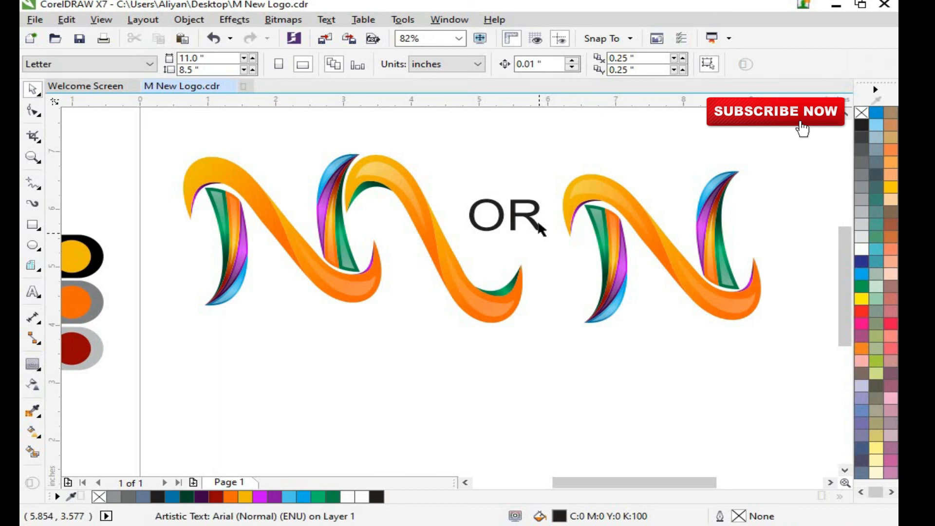
Step: Examine the M and N logos side by side and check the N's swoosh and crescents up close
click(32, 157)
right_click(142, 131)
scroll(500, 261, up, 2)
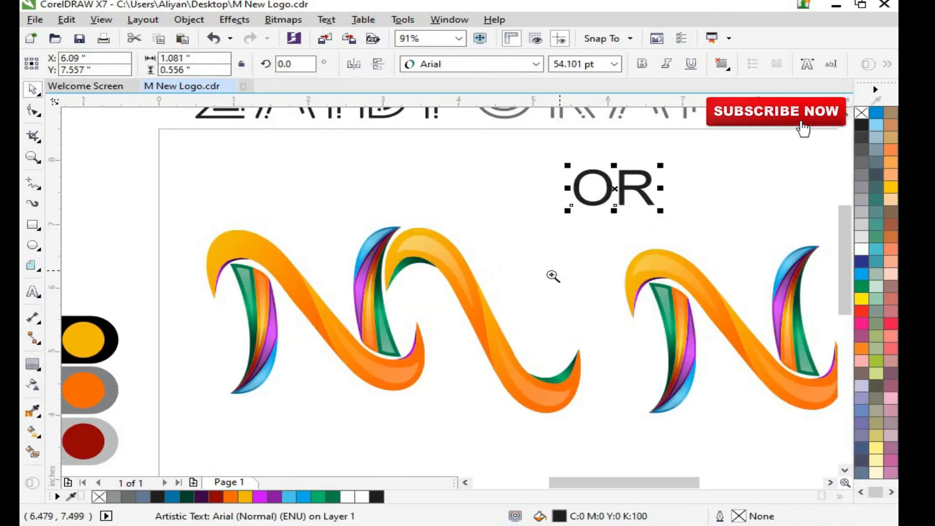
scroll(554, 273, down, 2)
scroll(491, 273, up, 2)
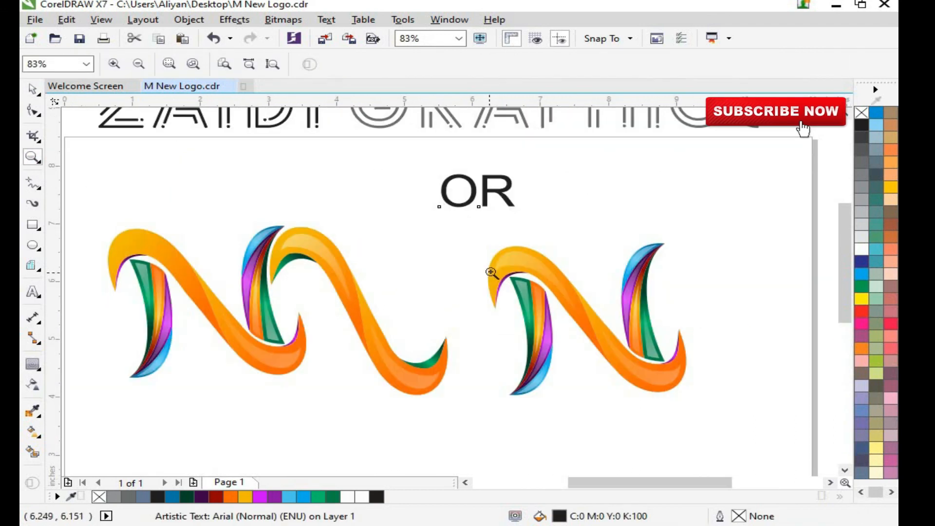
scroll(653, 397, up, 3)
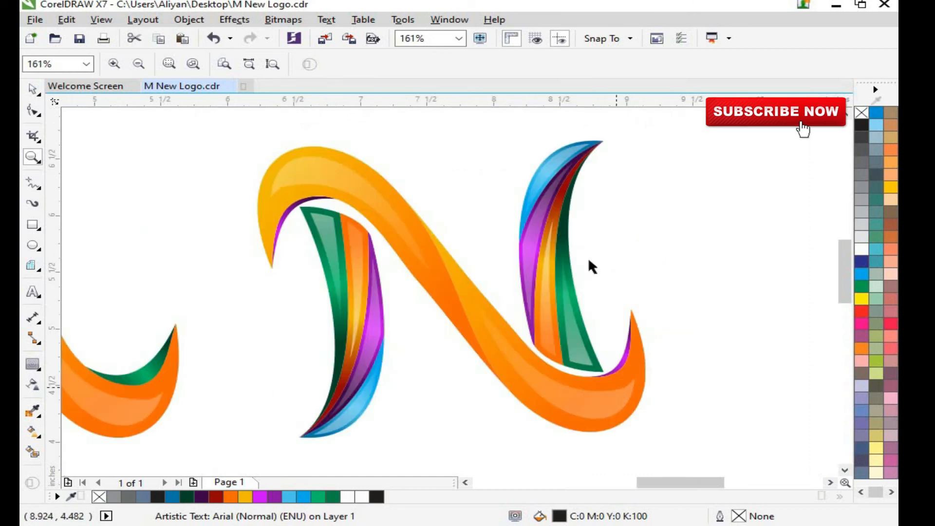
key(space)
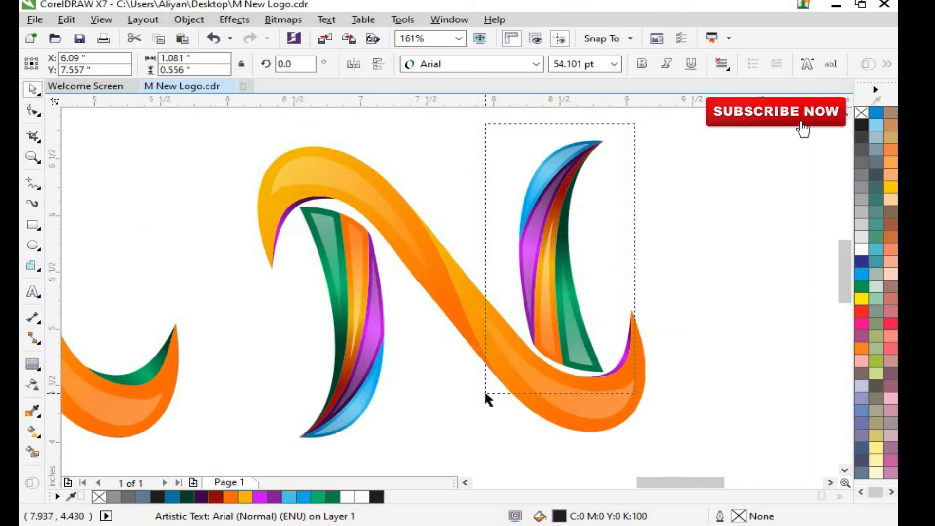
key(space)
scroll(596, 295, down, 3)
scroll(596, 295, up, 4)
key(space)
key(space)
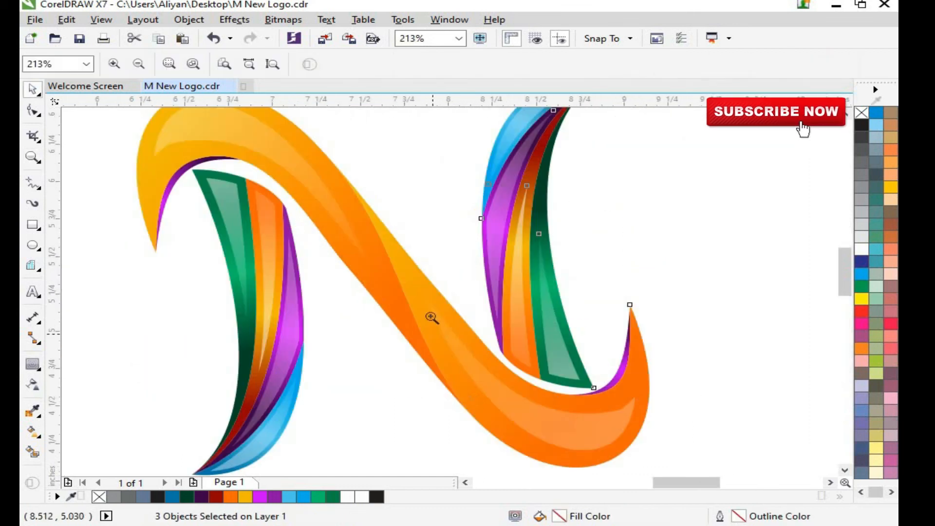
scroll(530, 365, down, 6)
scroll(475, 414, up, 3)
key(space)
click(495, 408)
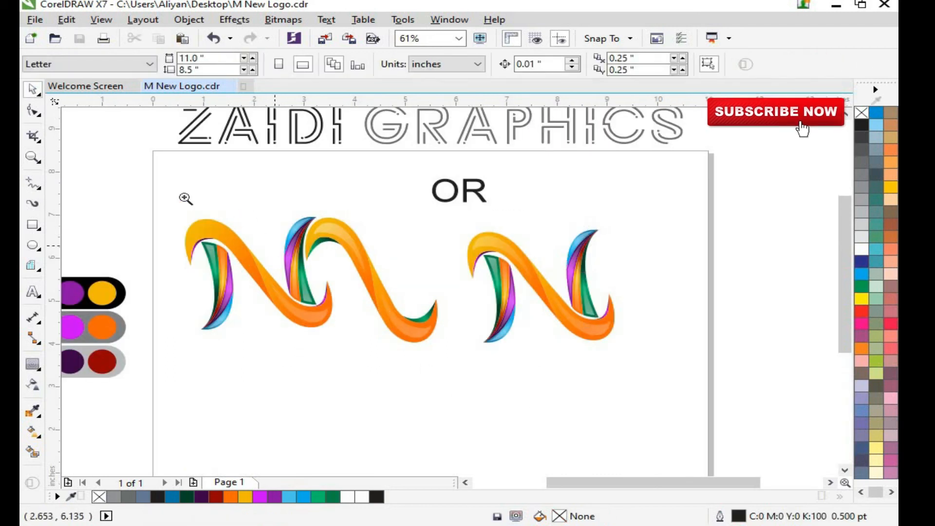
Step: Delete the OR text above the two logos
key(space)
scroll(386, 286, up, 1)
key(F3)
drag(137, 130, 682, 384)
key(space)
drag(441, 165, 655, 250)
key(Delete)
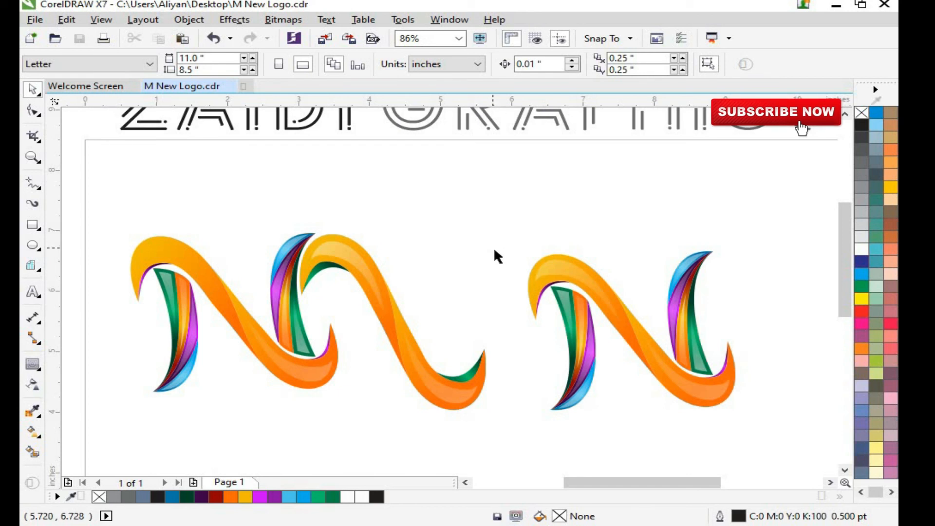
key(space)
key(F3)
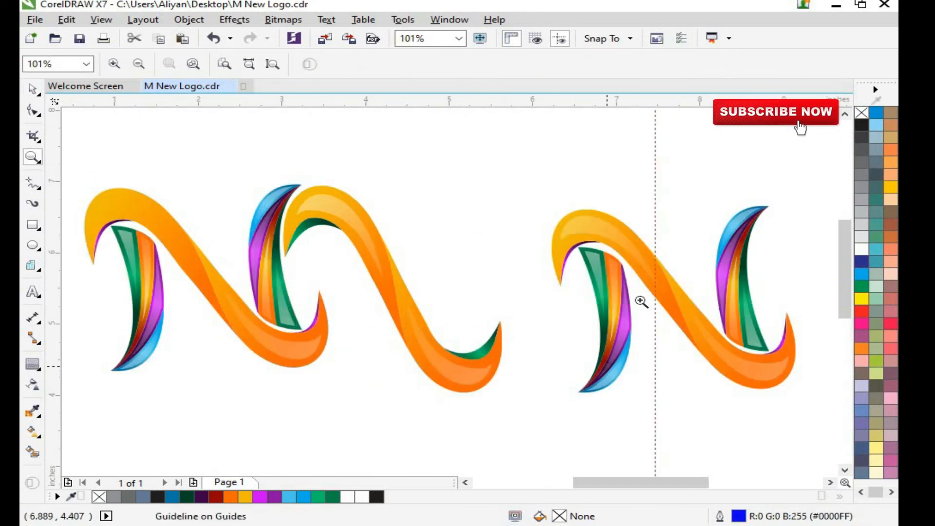
drag(827, 168, 73, 403)
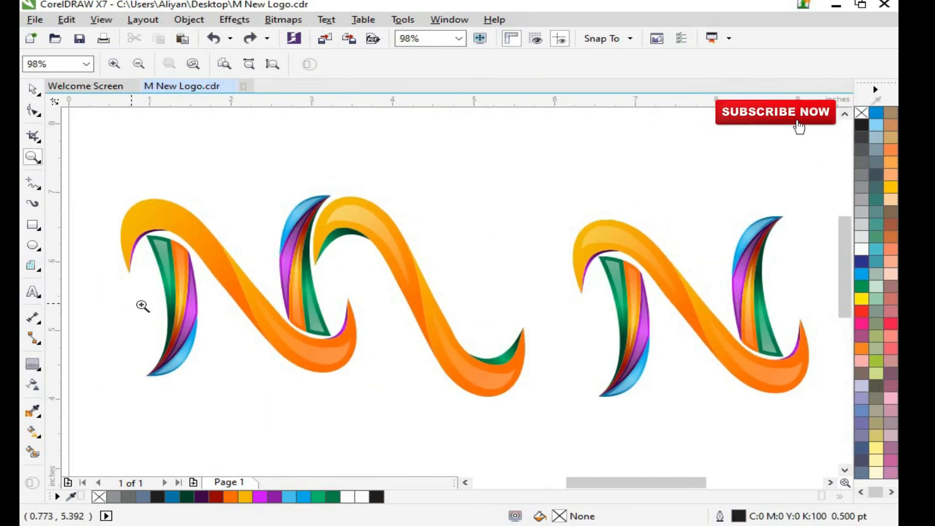
key(space)
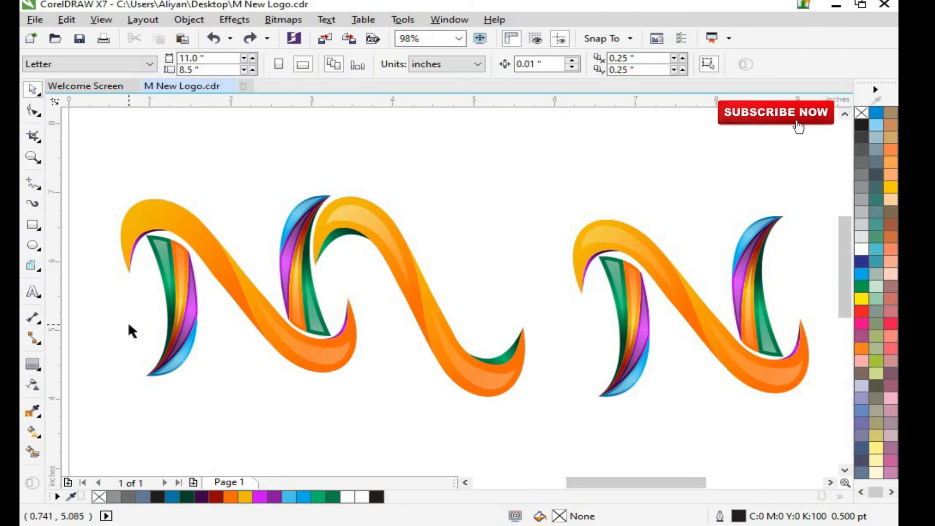
Step: Group the M logo's two striped crescents together
click(310, 261)
shift+click(184, 278)
key(ctrl+g)
key(Escape)
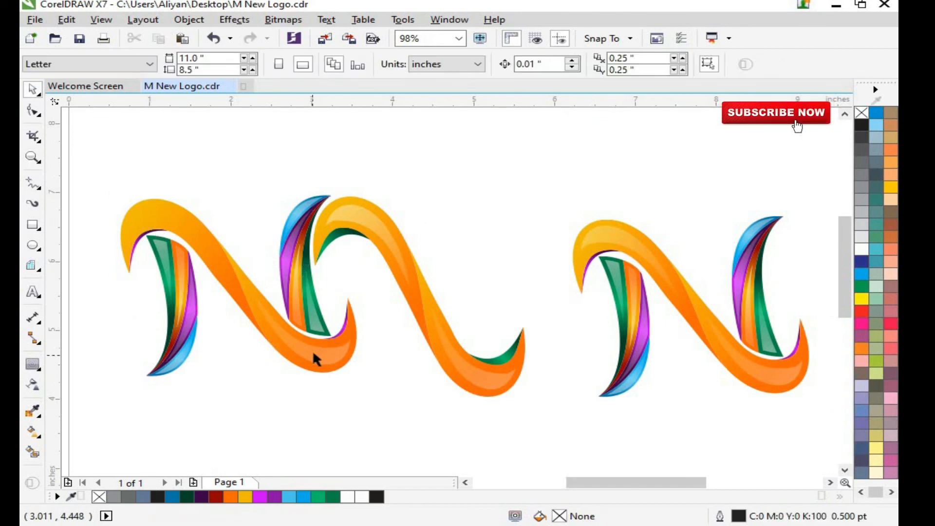
Step: Place a copy of the first swoosh's lower highlight, rotated 180°, inside the M's upper first bend
click(313, 354)
drag(284, 381, 184, 245)
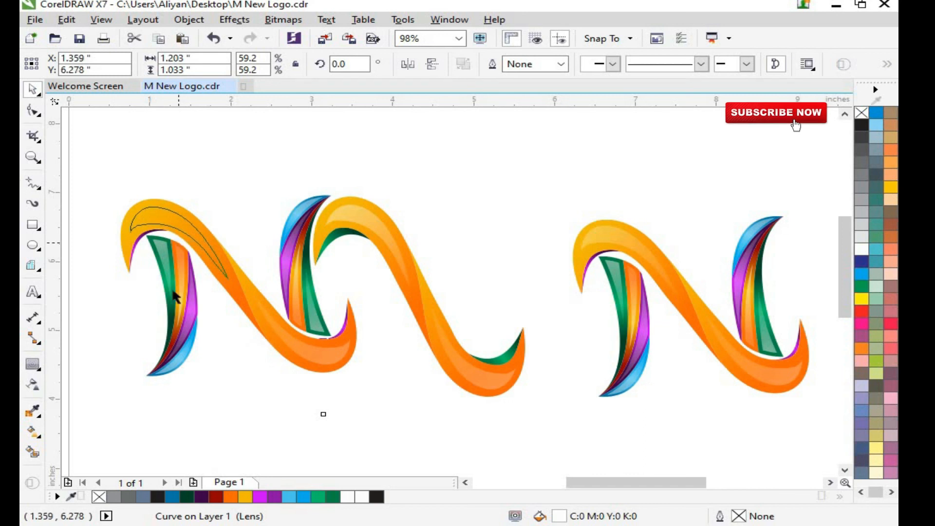
drag(175, 297, 175, 296)
Step: Group the segments of the M's first swoosh with their highlights
shift+click(334, 344)
shift+click(355, 329)
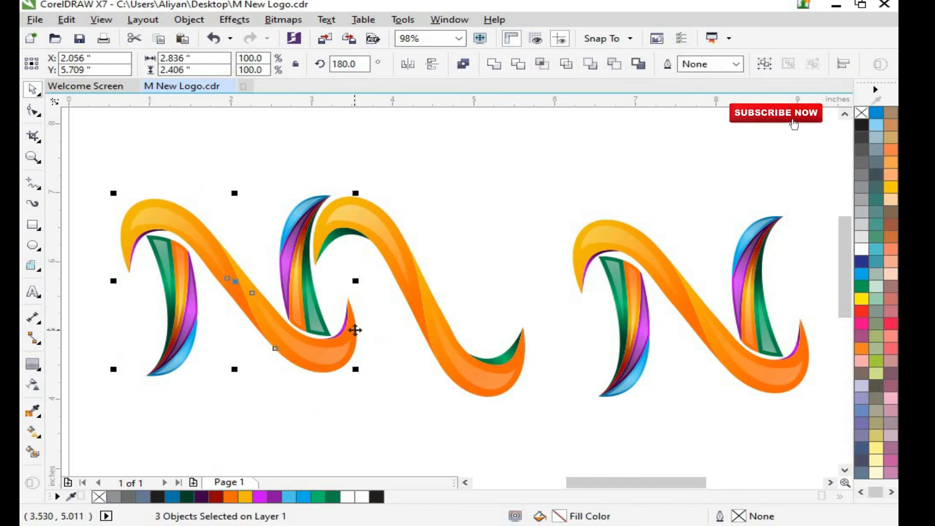
shift+click(361, 325)
key(ctrl+g)
Step: Group the purple crescent at the first swoosh's tail with the swoosh
scroll(362, 326, up, 4)
click(380, 370)
click(396, 374)
shift+click(422, 381)
right_click(412, 363)
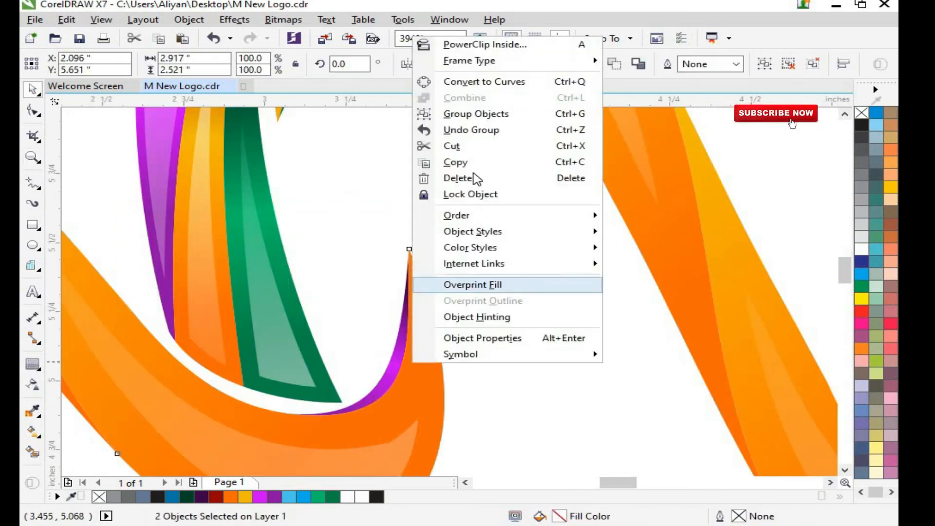
click(485, 116)
Step: Group the purple crescent under the first swoosh's upper bend with the swoosh
scroll(327, 312, down, 2)
key(z)
drag(220, 211, 110, 259)
shift+click(235, 253)
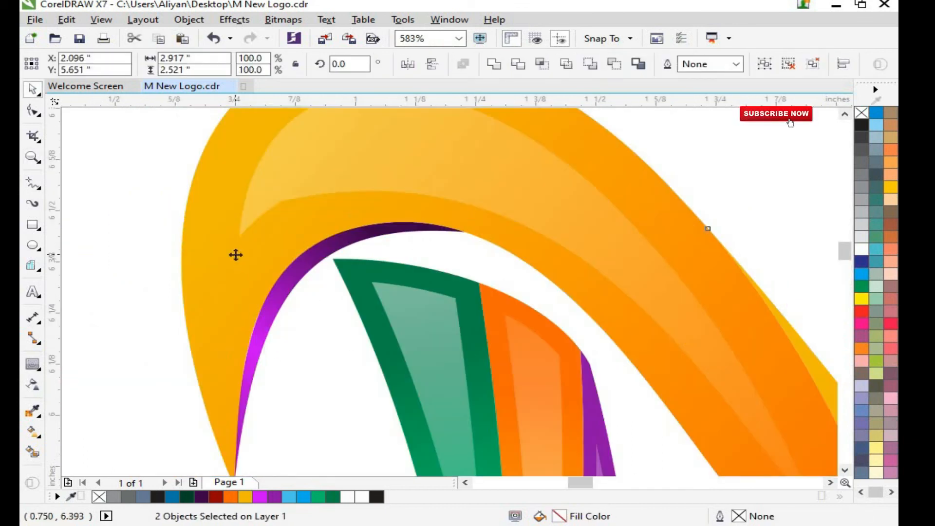
right_click(236, 253)
click(317, 278)
Step: Select the M's grouped first swoosh together with its striped crescents
scroll(318, 285, down, 5)
shift+click(319, 350)
key(z)
click(329, 319)
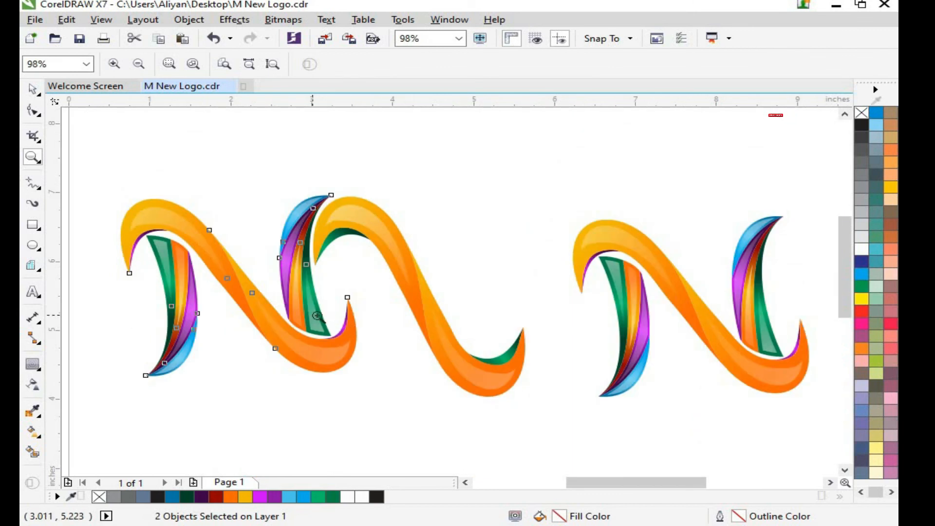
scroll(317, 316, down, 1)
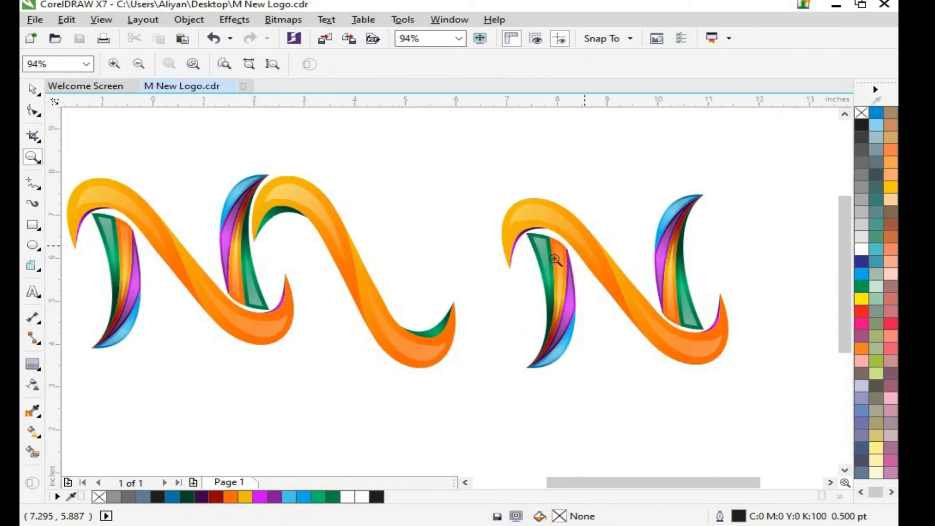